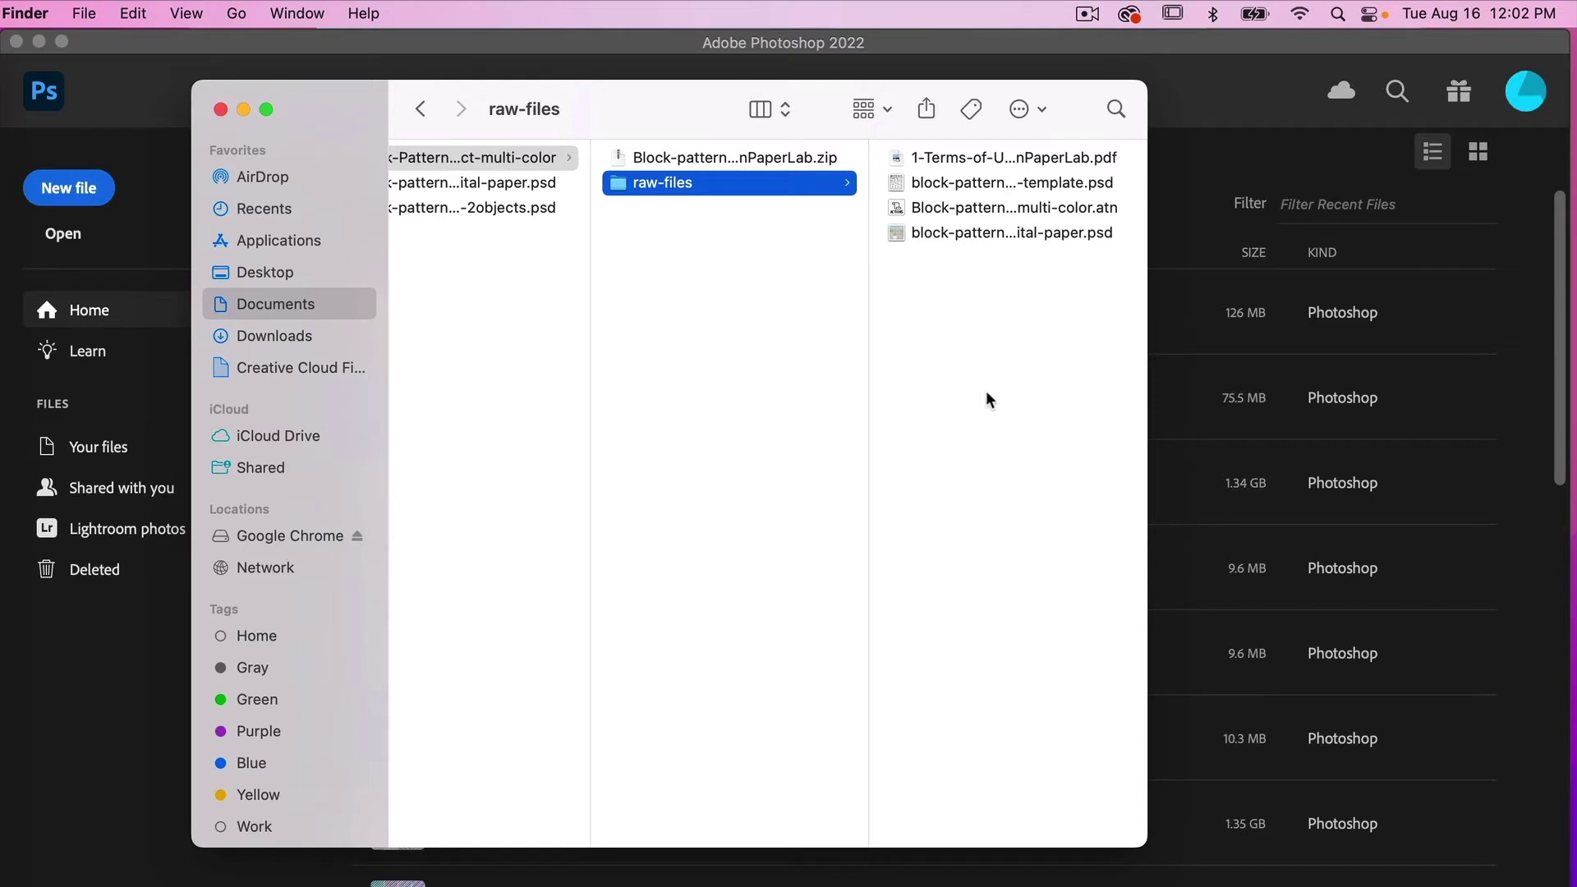
- Open block-pattern-swatch-template.psd from the raw-files folder in Photoshop
scroll(985, 395, right, 1)
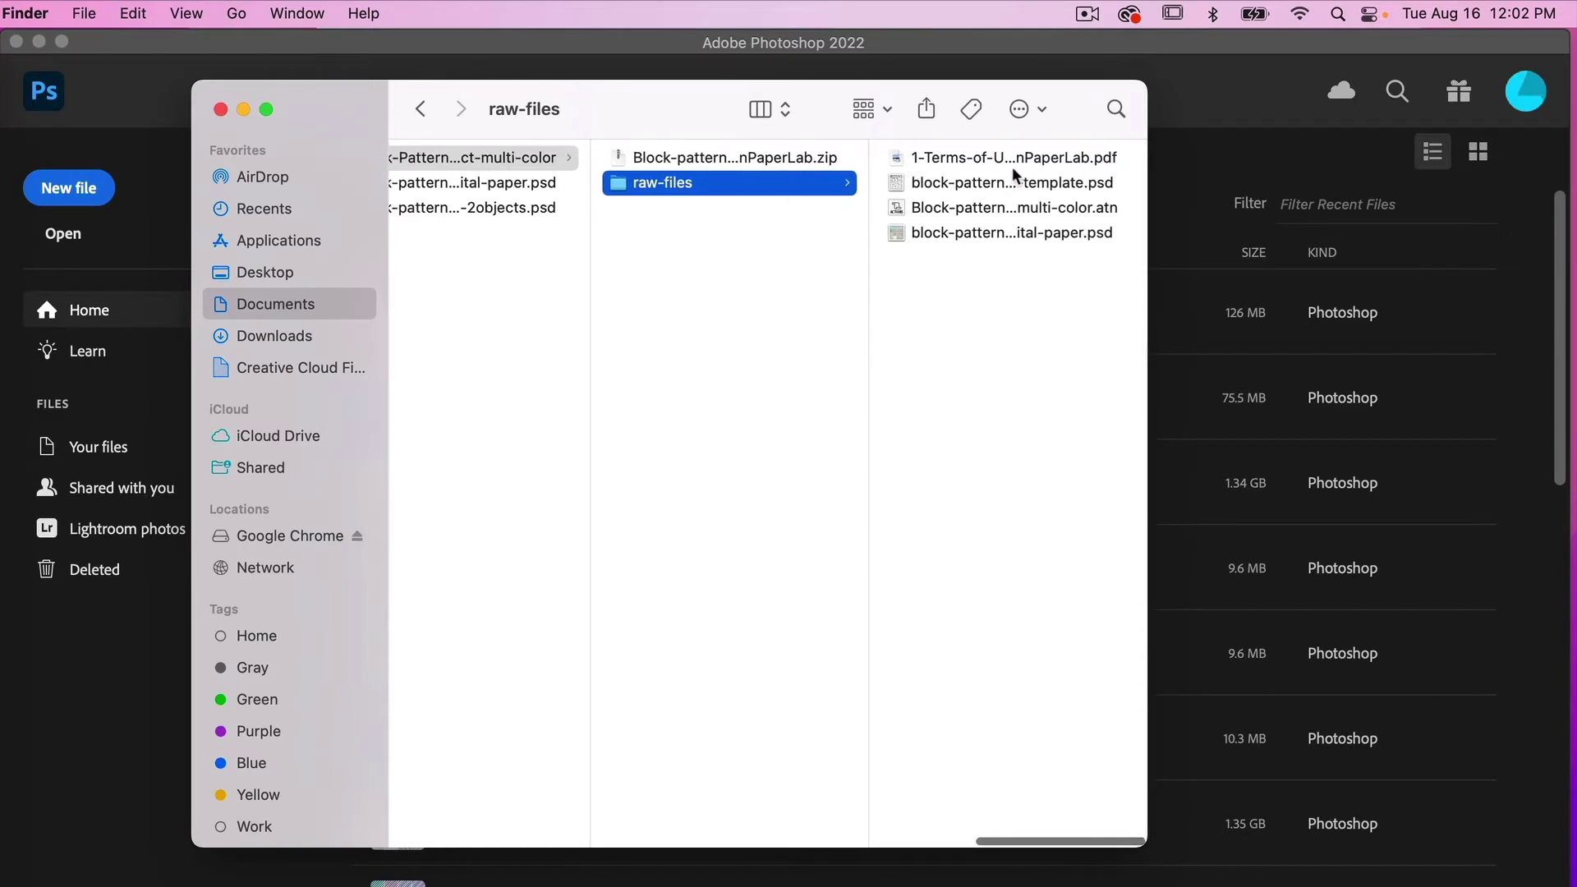
click(966, 188)
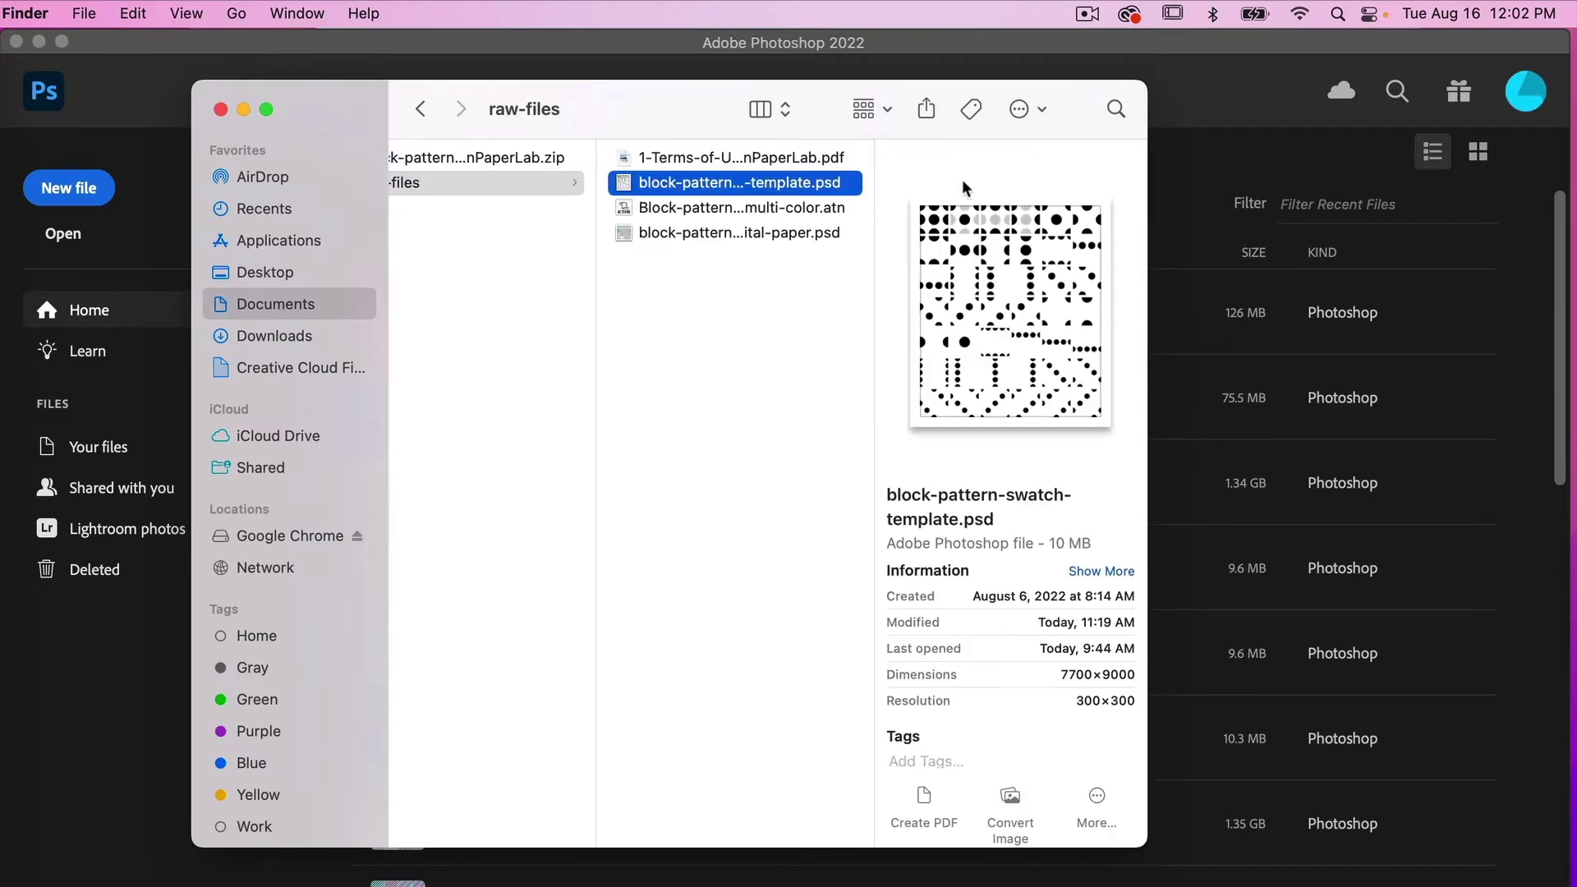
double_click(658, 183)
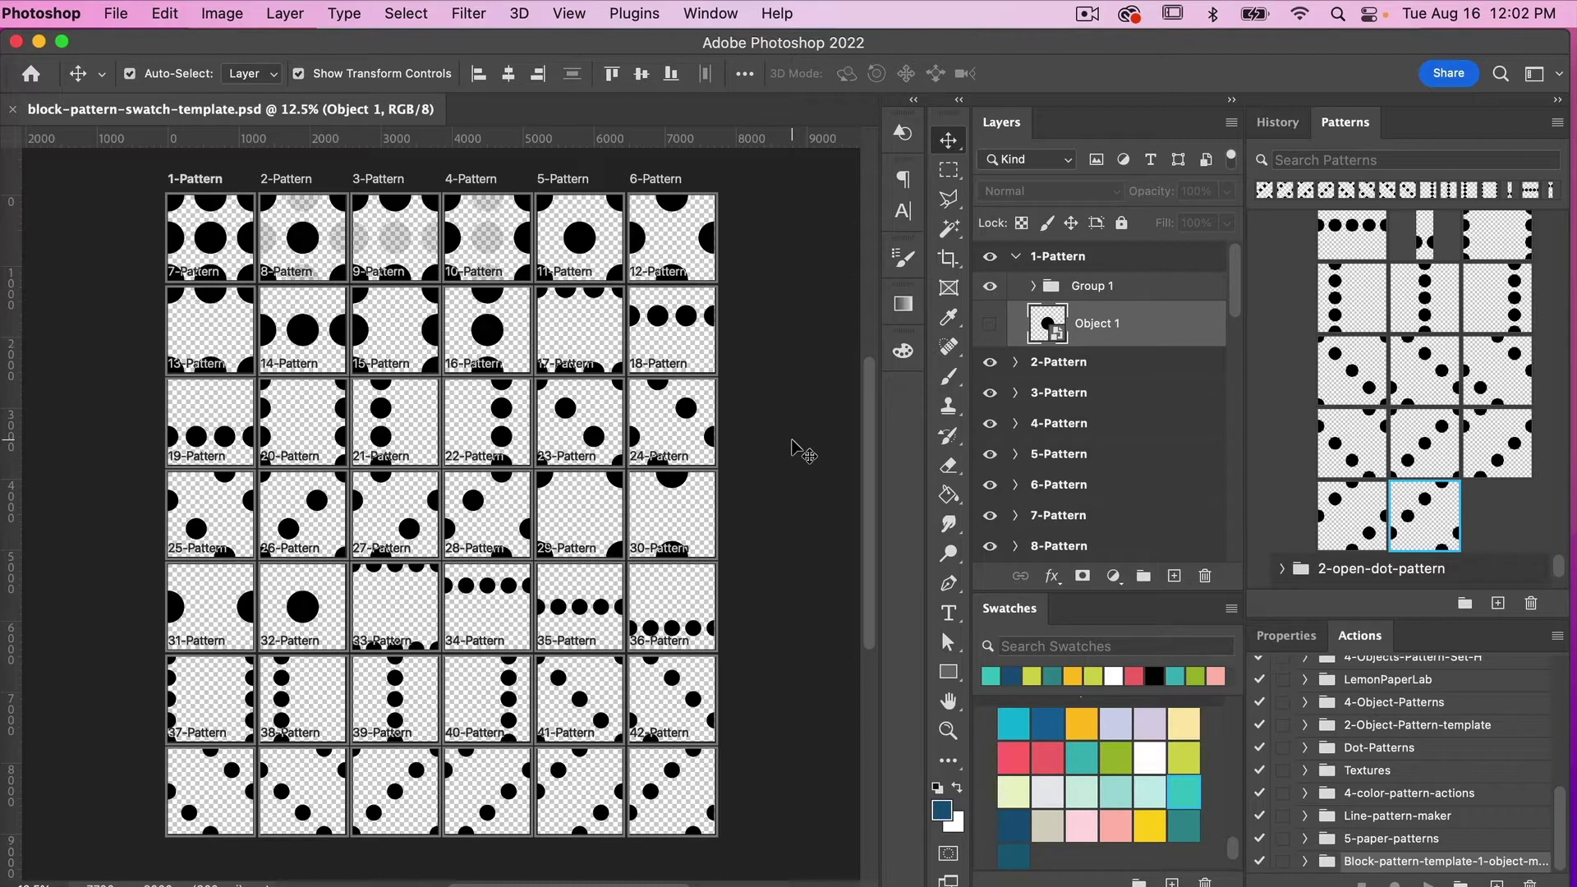
- Return to the raw-files folder in Finder and open block-pattern-template-digital-paper.psd in Photoshop
key(super+Tab)
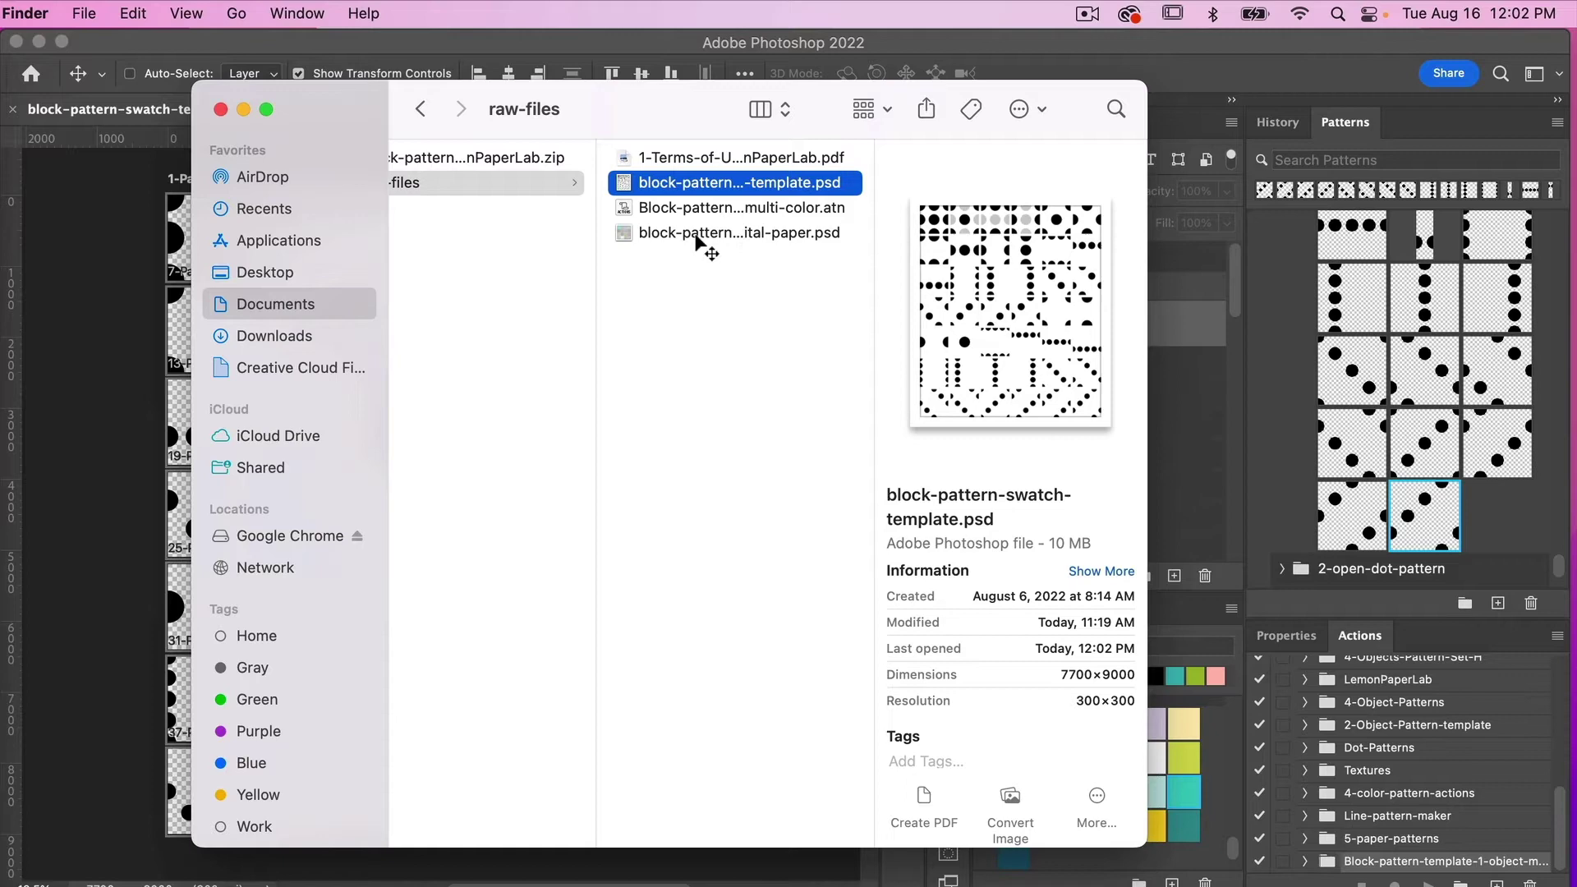
click(789, 234)
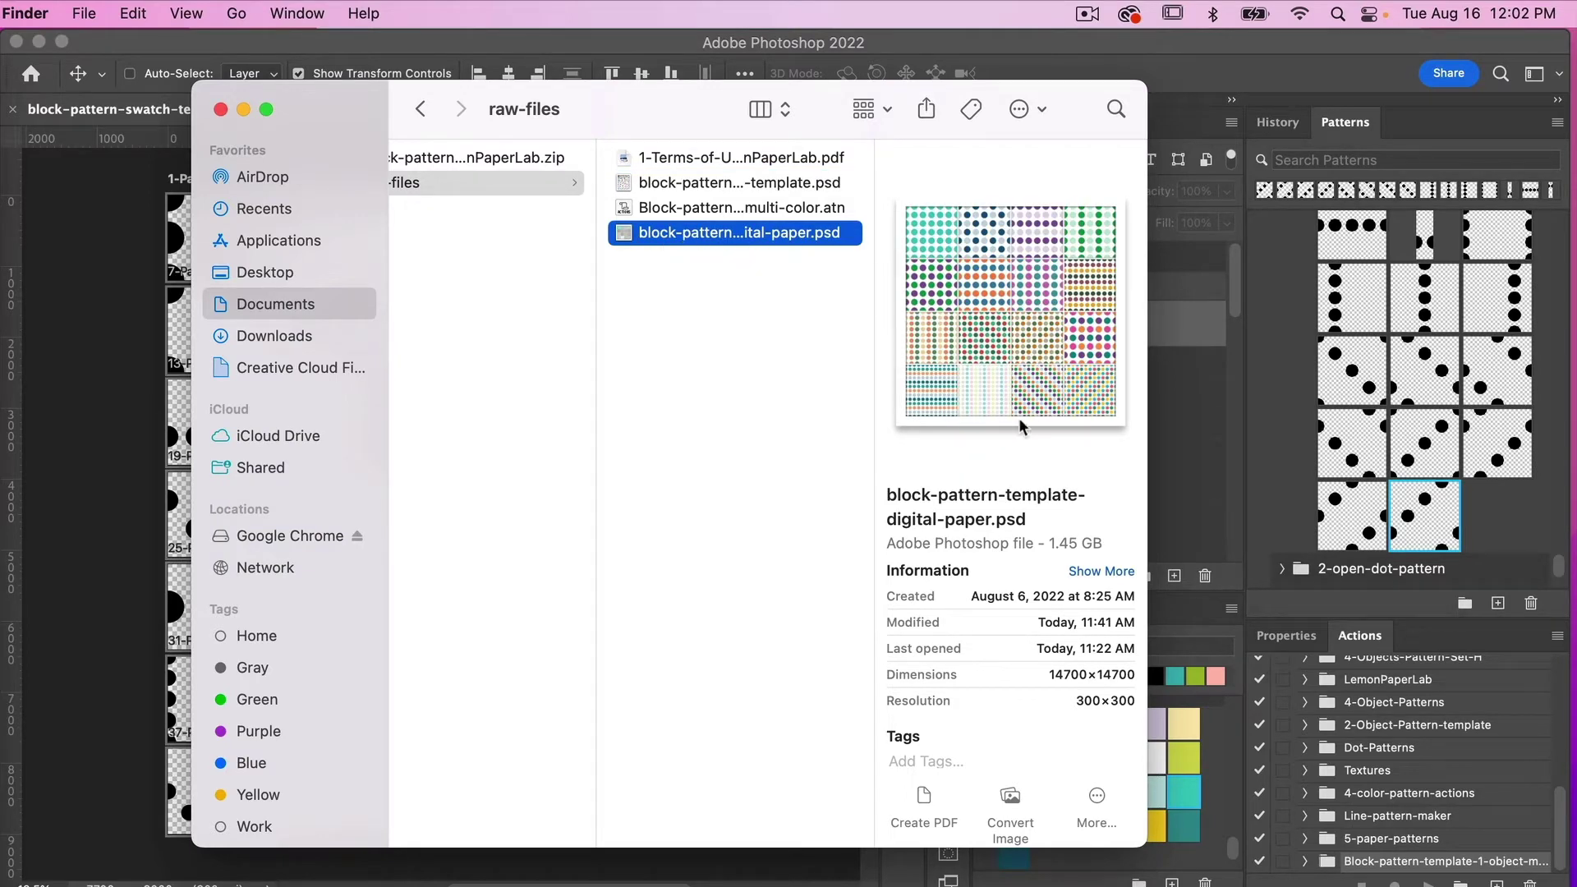
double_click(688, 234)
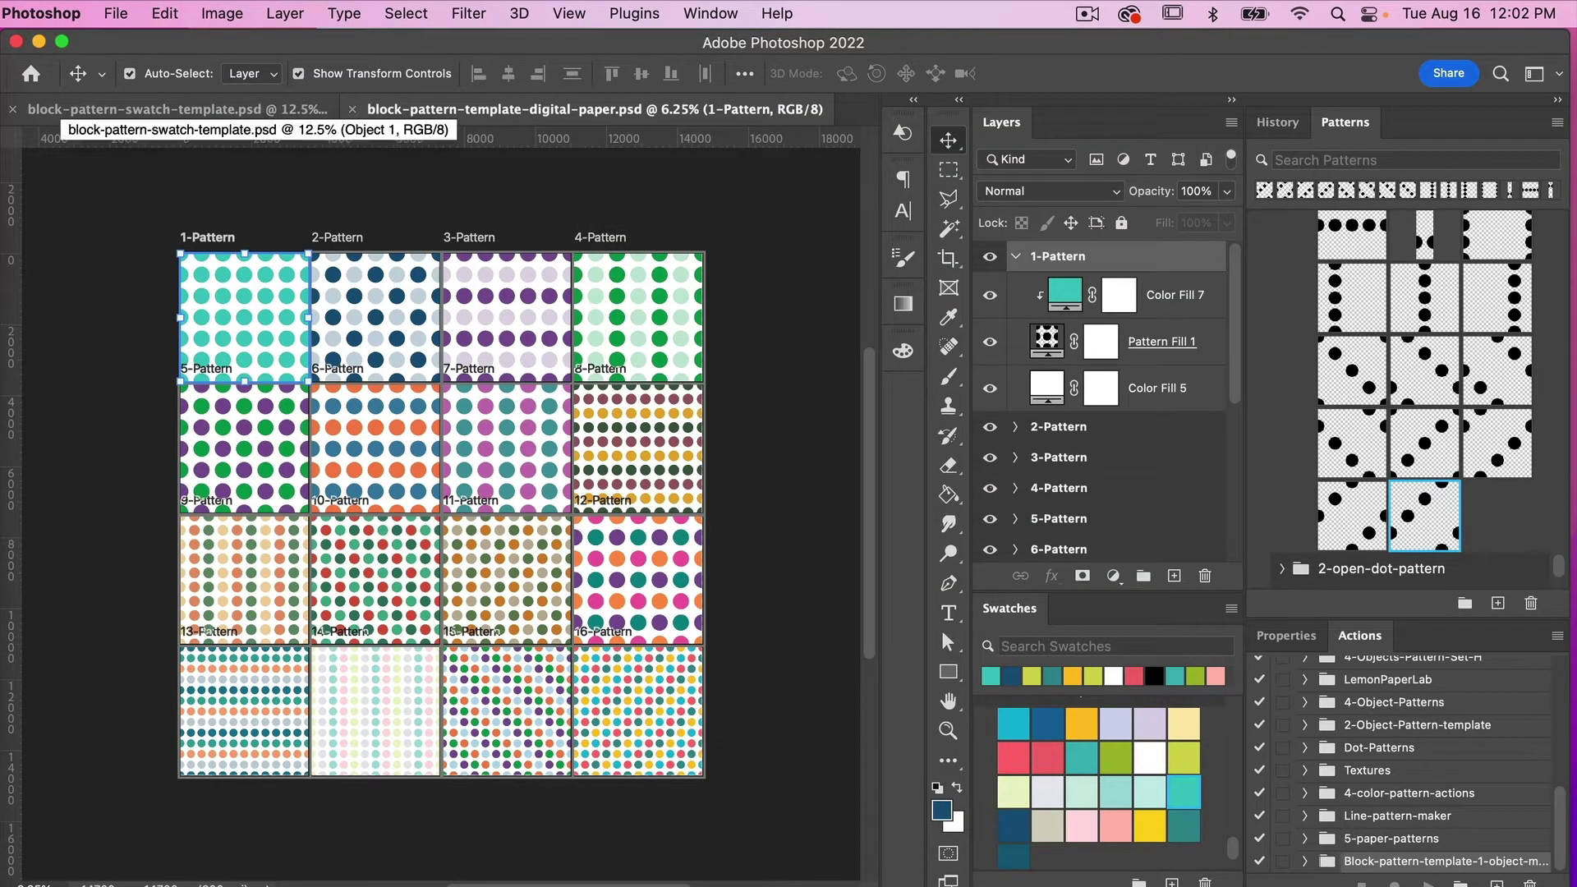
- In the swatch template document, load Block-pattern-template-1-object-multi-color.atn as an action set and expand the newly loaded set
click(261, 112)
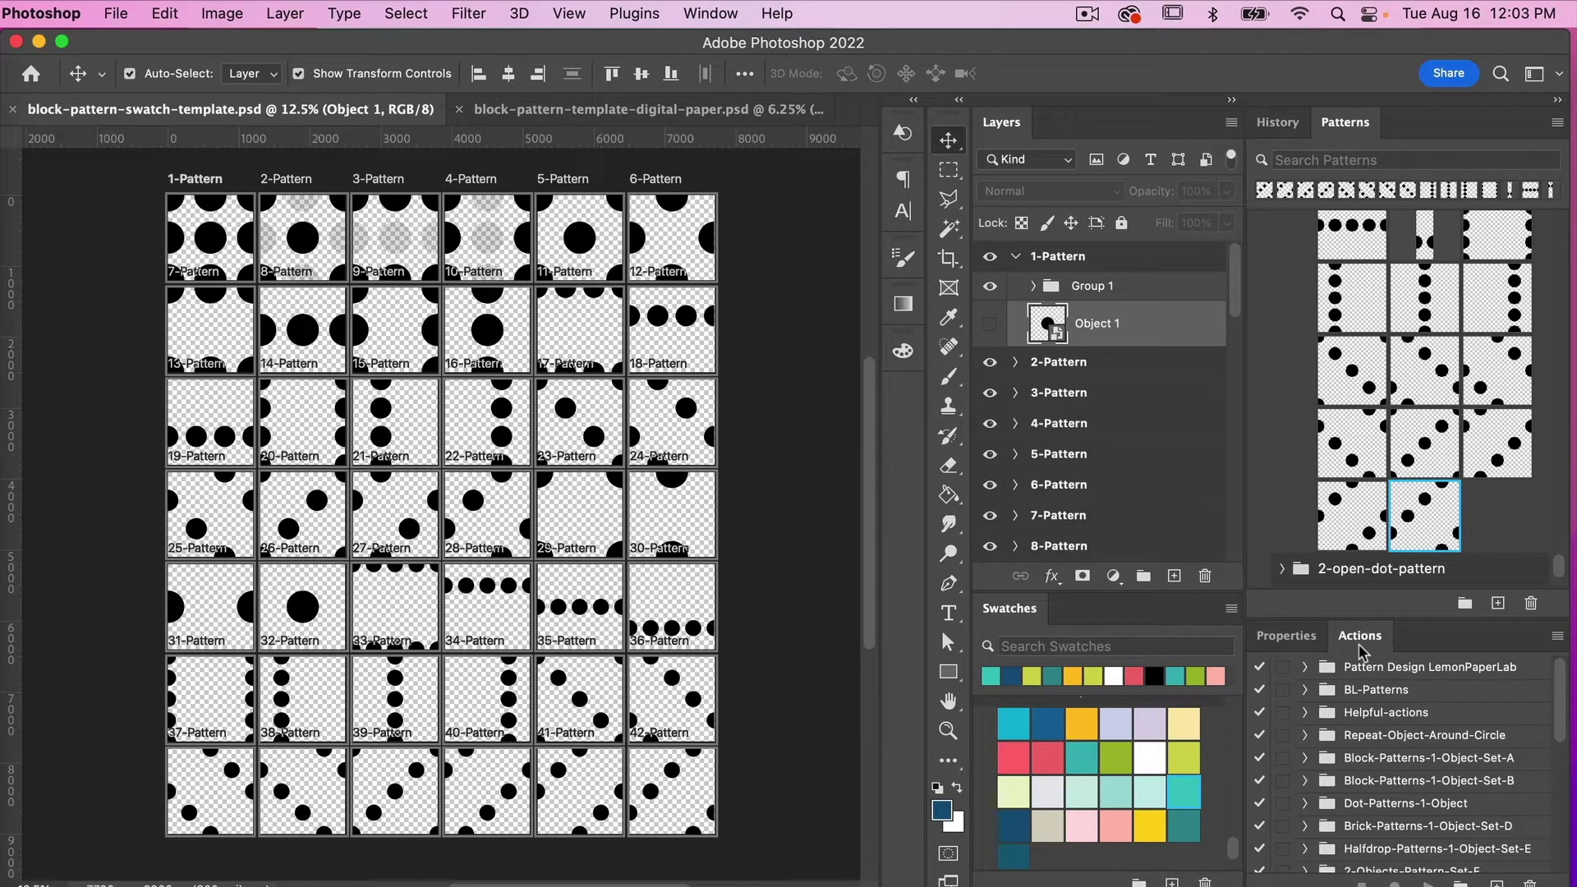
click(712, 13)
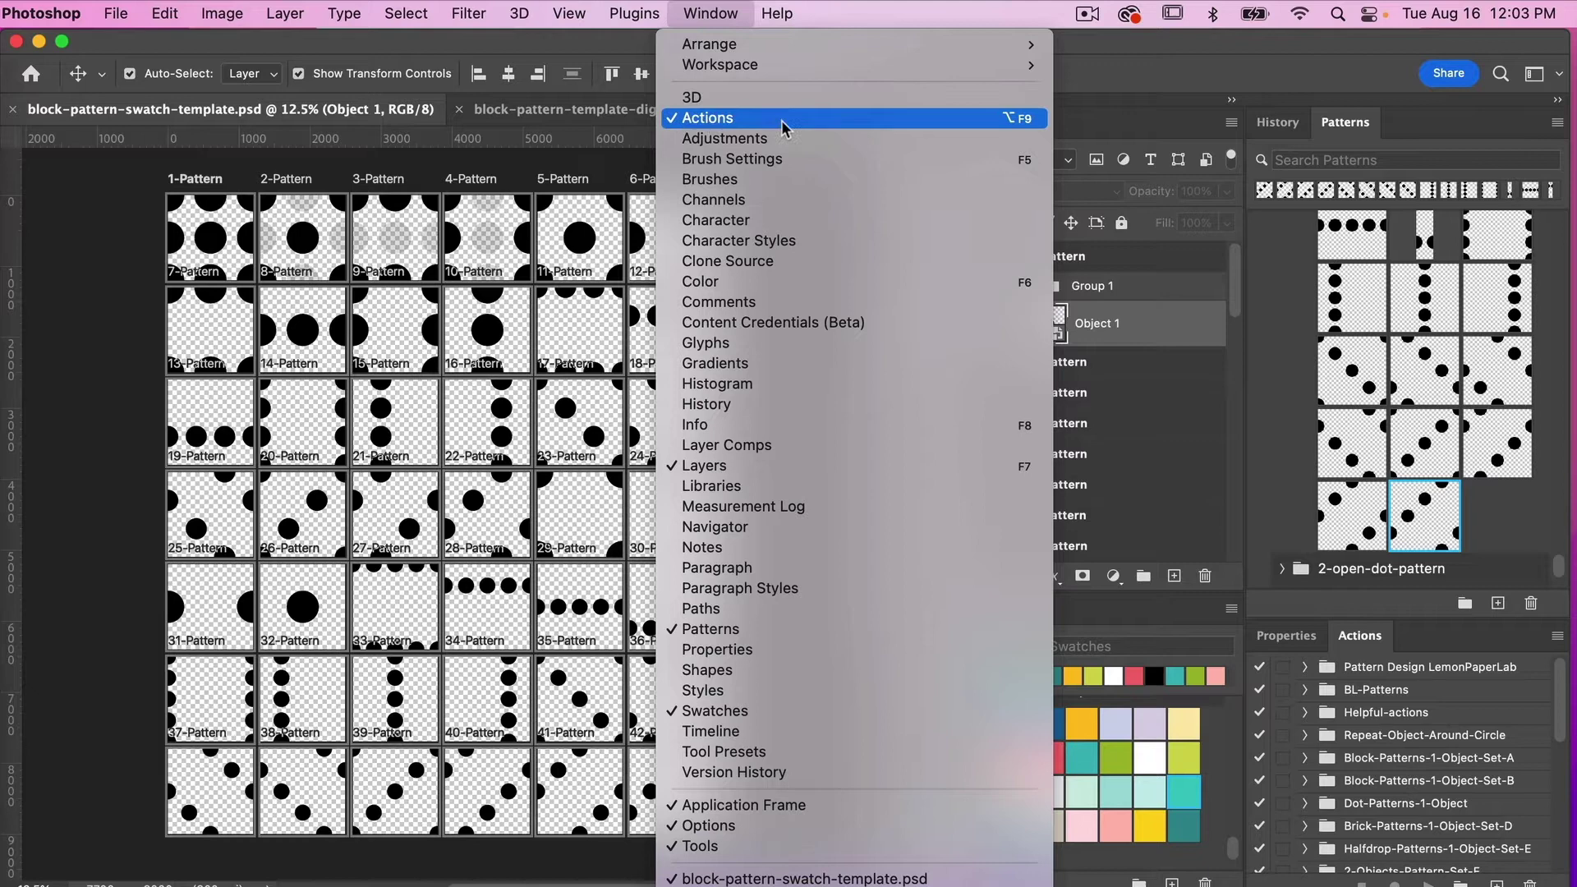
click(1425, 646)
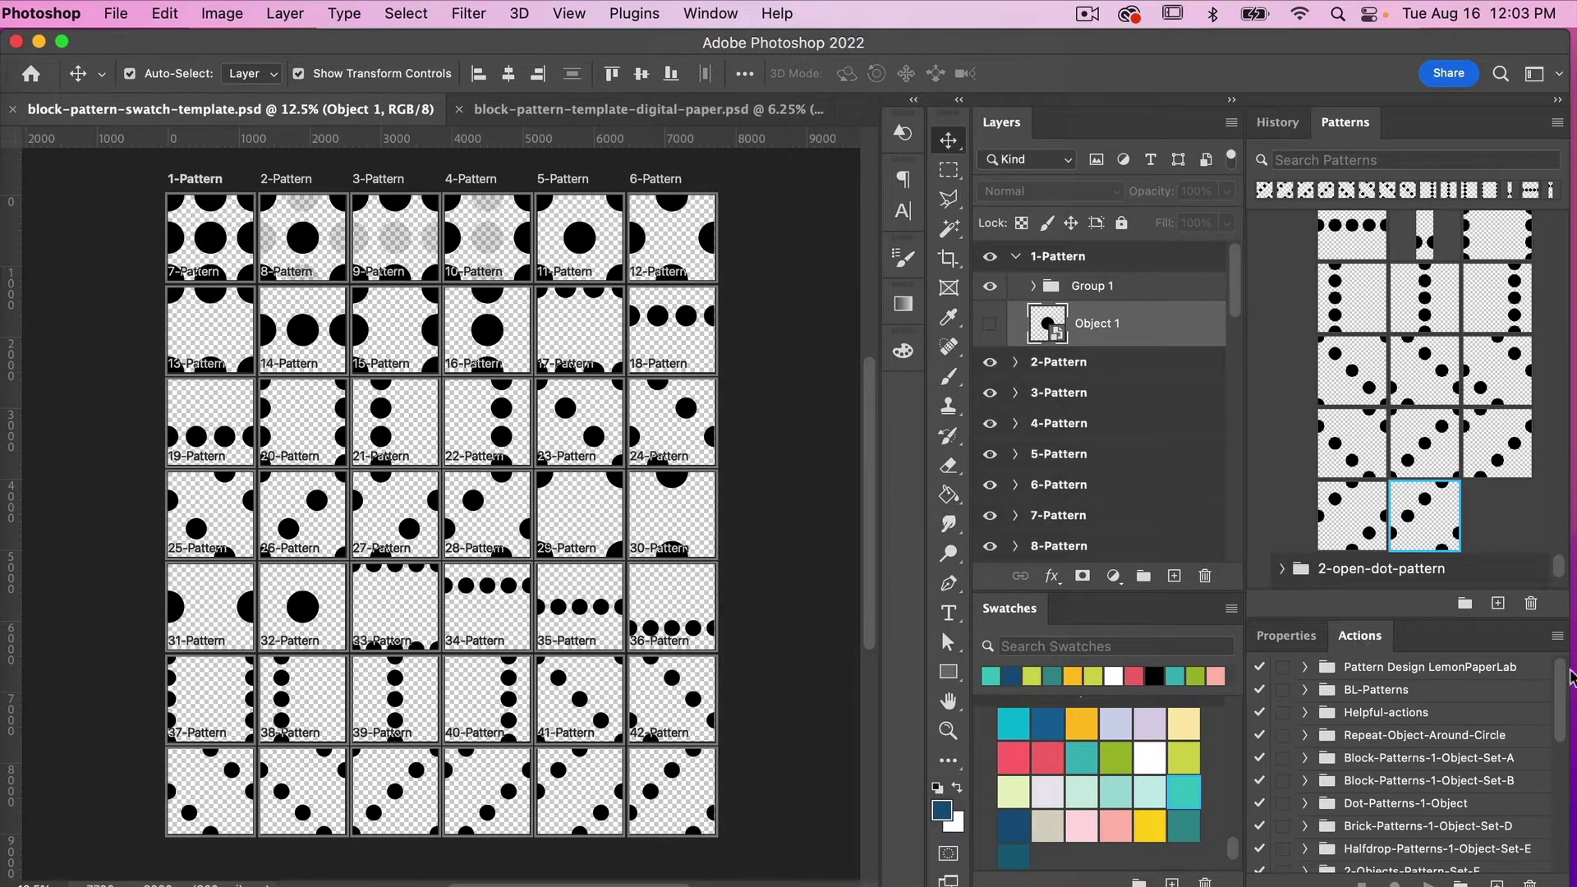
click(1557, 637)
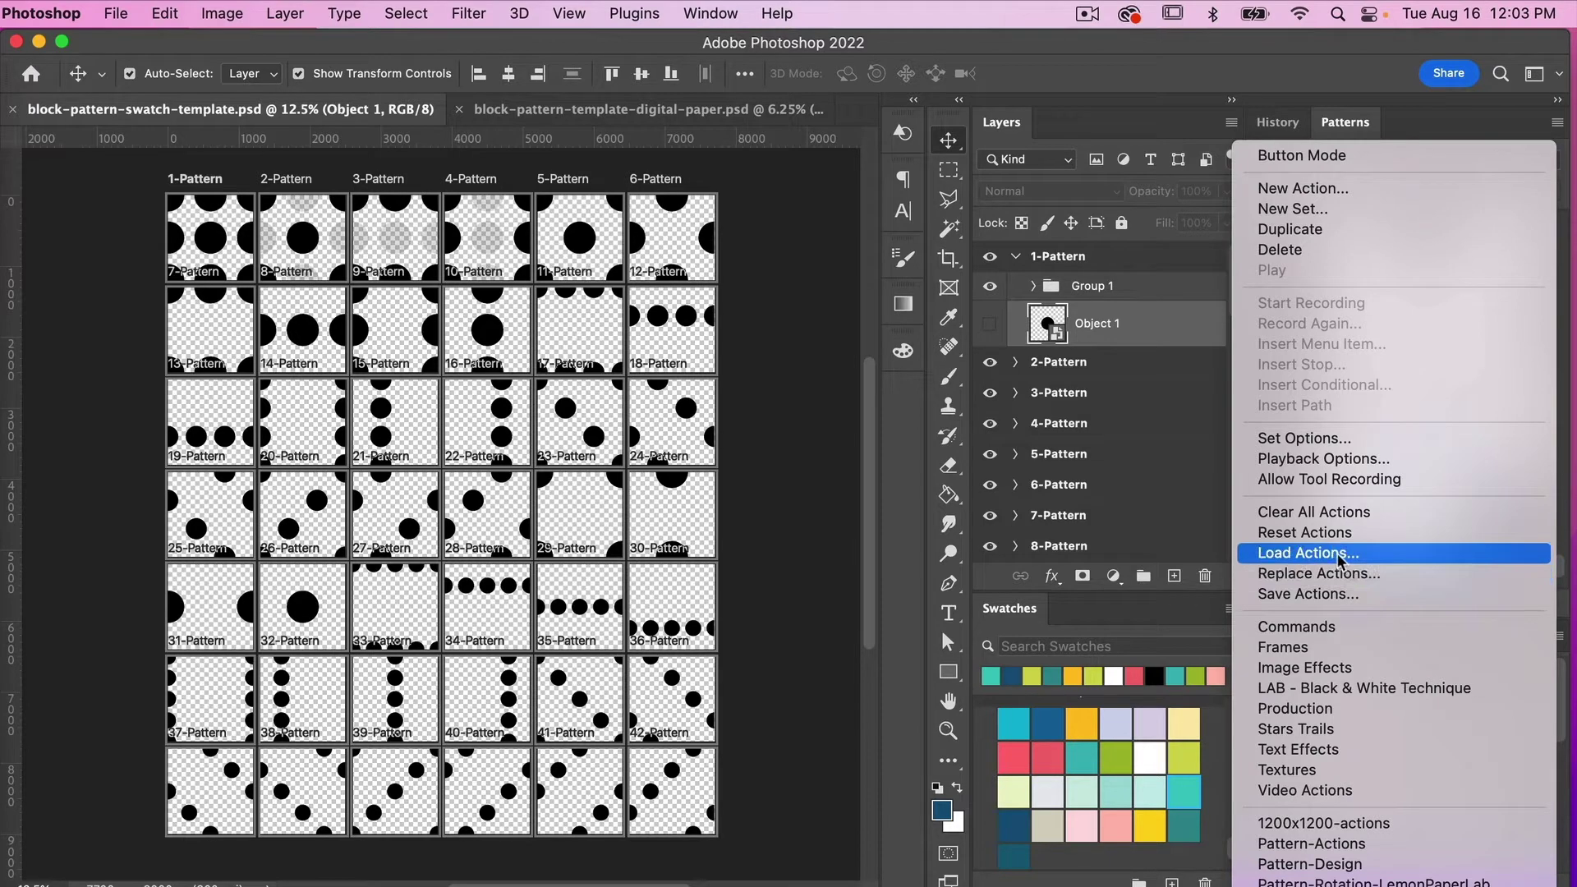
click(1306, 553)
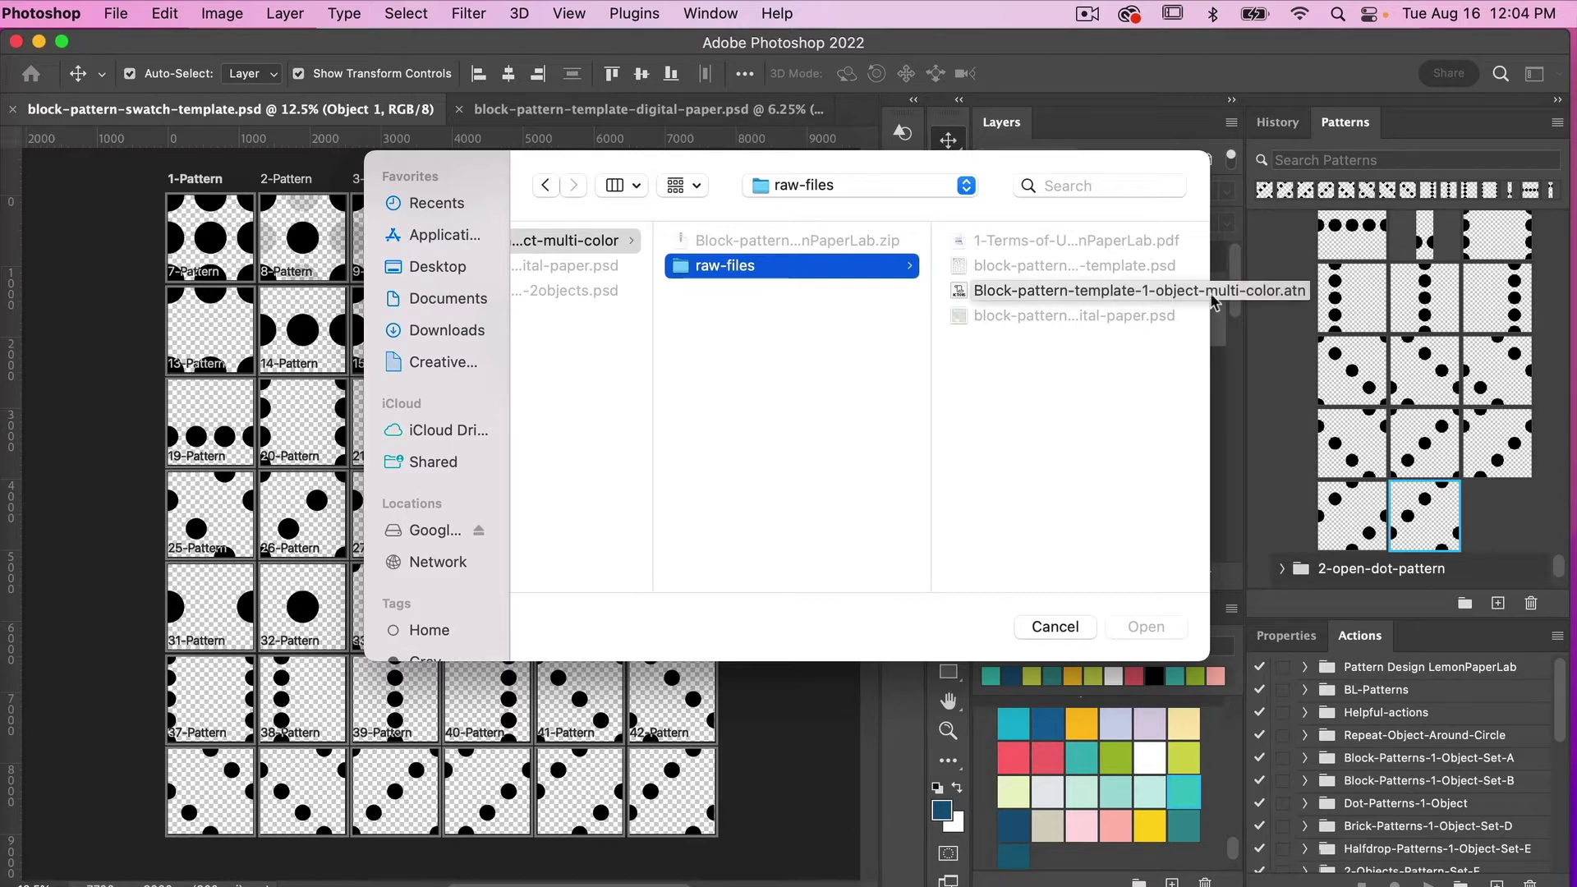
click(1025, 289)
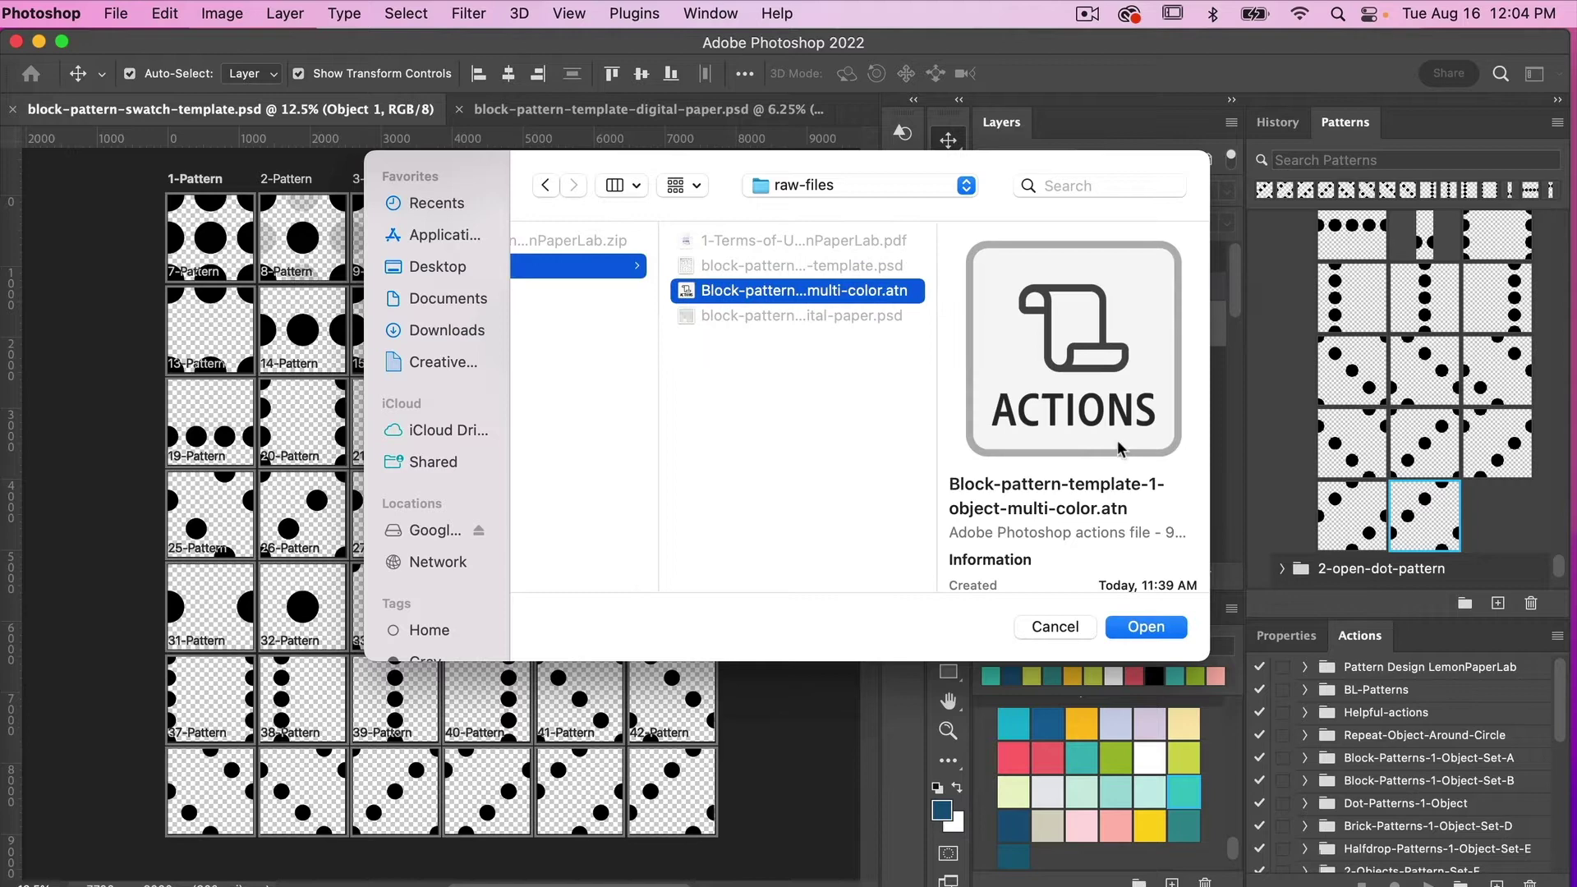
click(1147, 627)
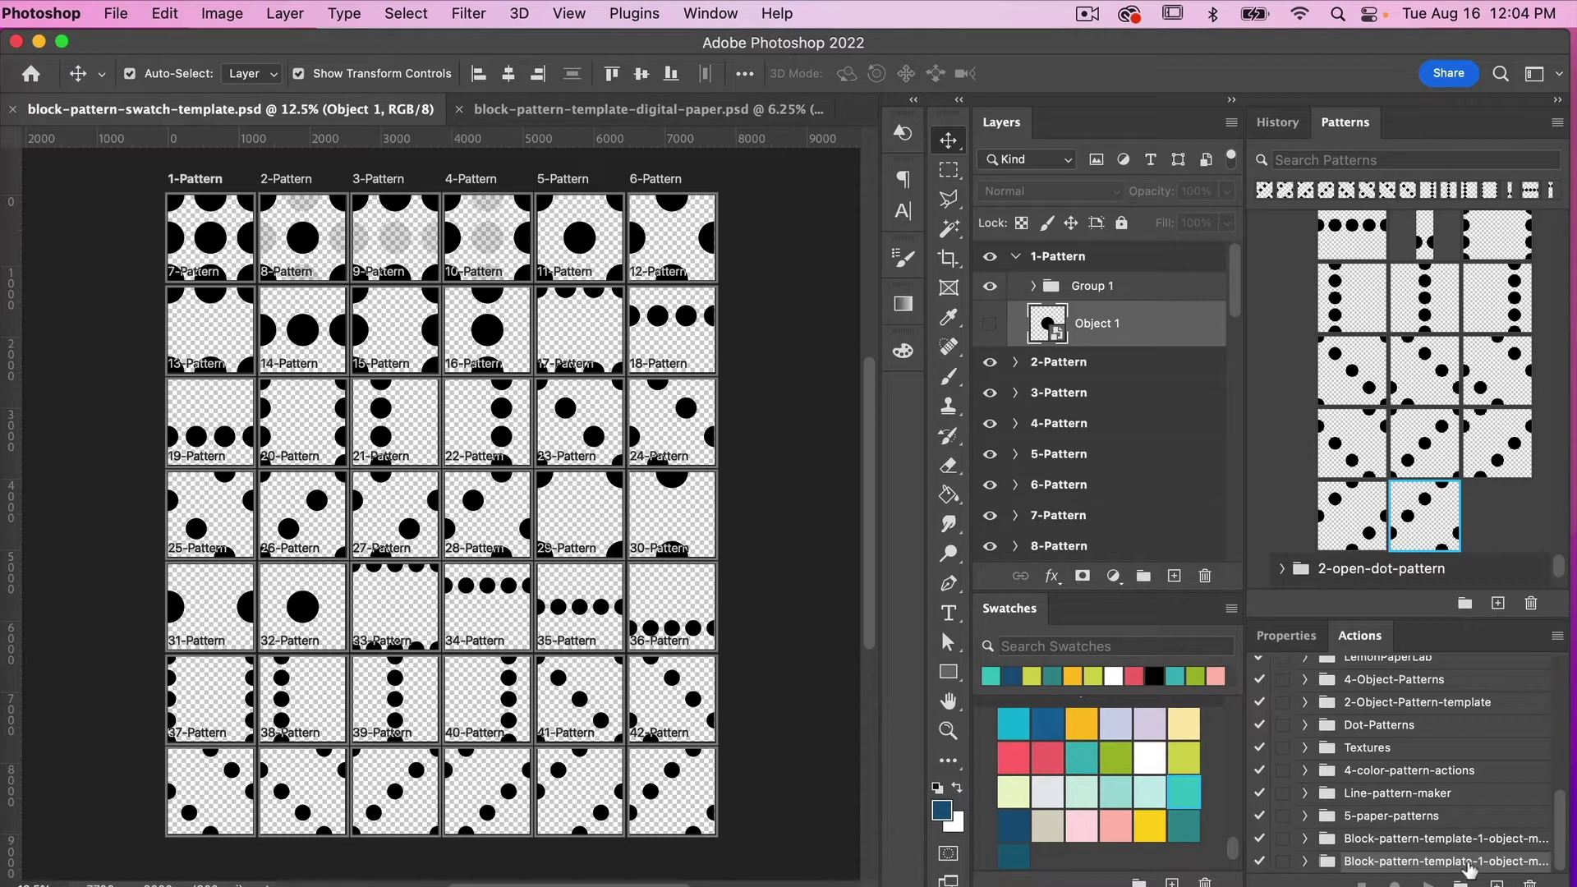
click(1373, 862)
scroll(1388, 821, down, 1)
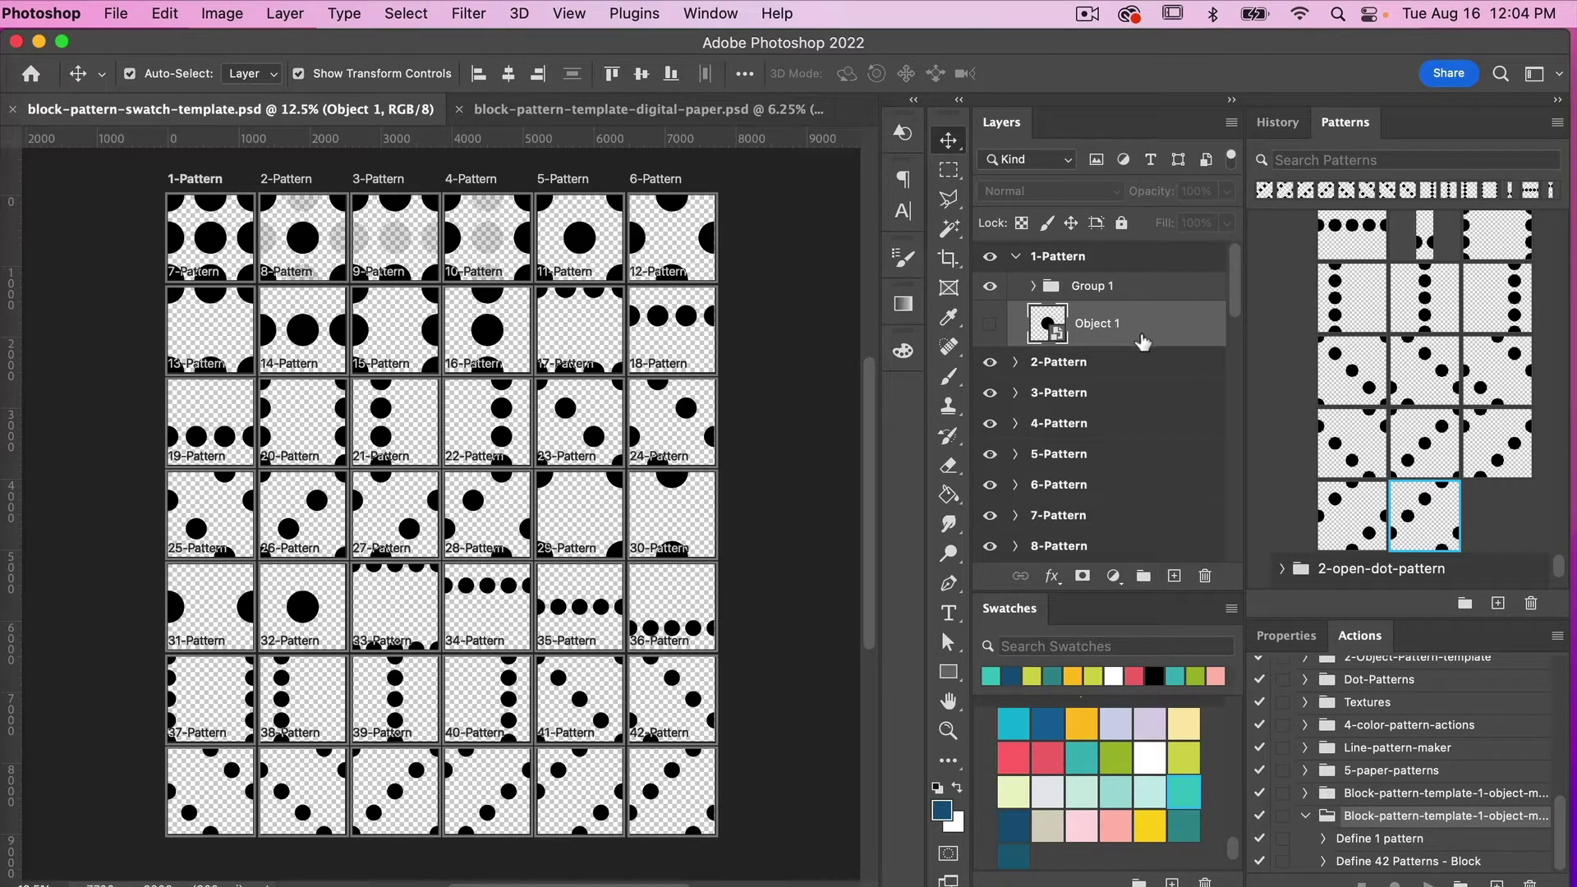
- Open the contents of the Object 1 smart object in 1-Pattern, hide the Ellipse 1 layer and add an empty layer
double_click(1047, 327)
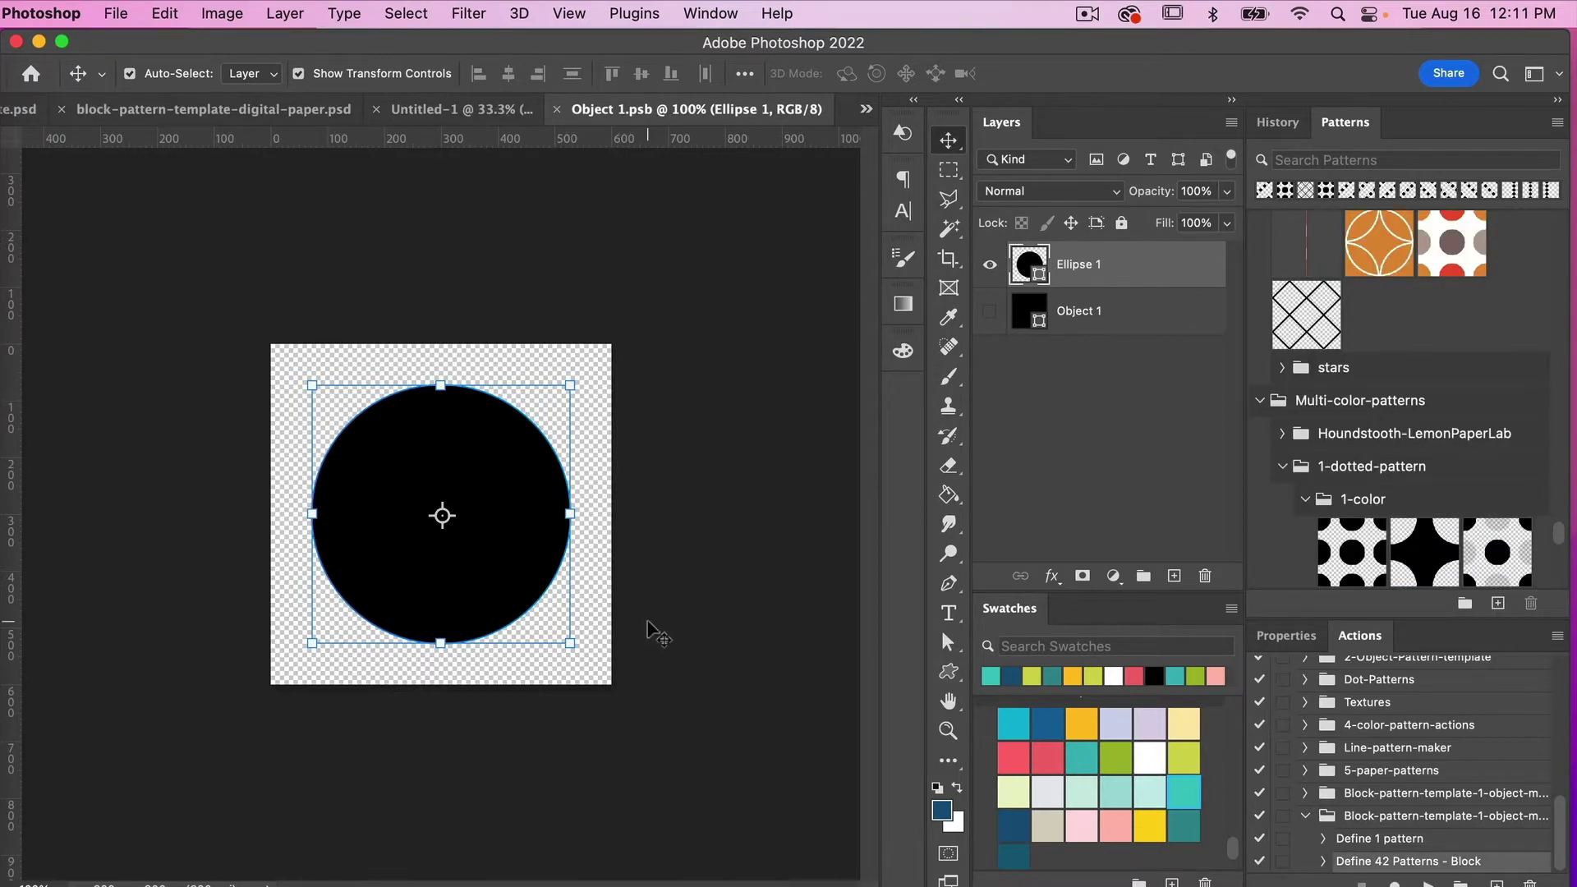
click(289, 109)
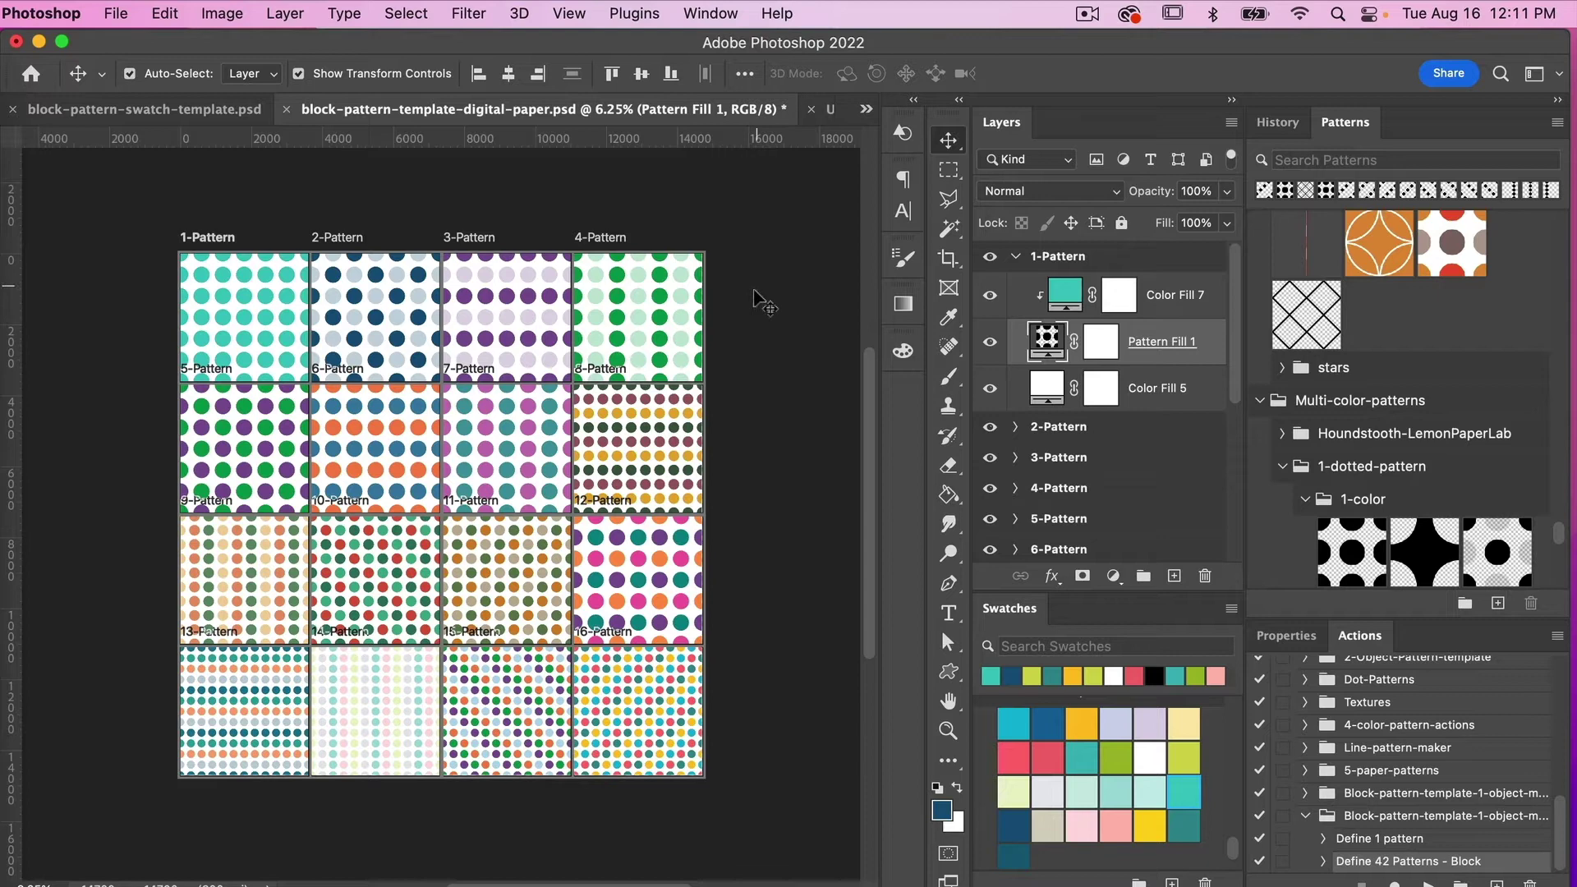
click(866, 109)
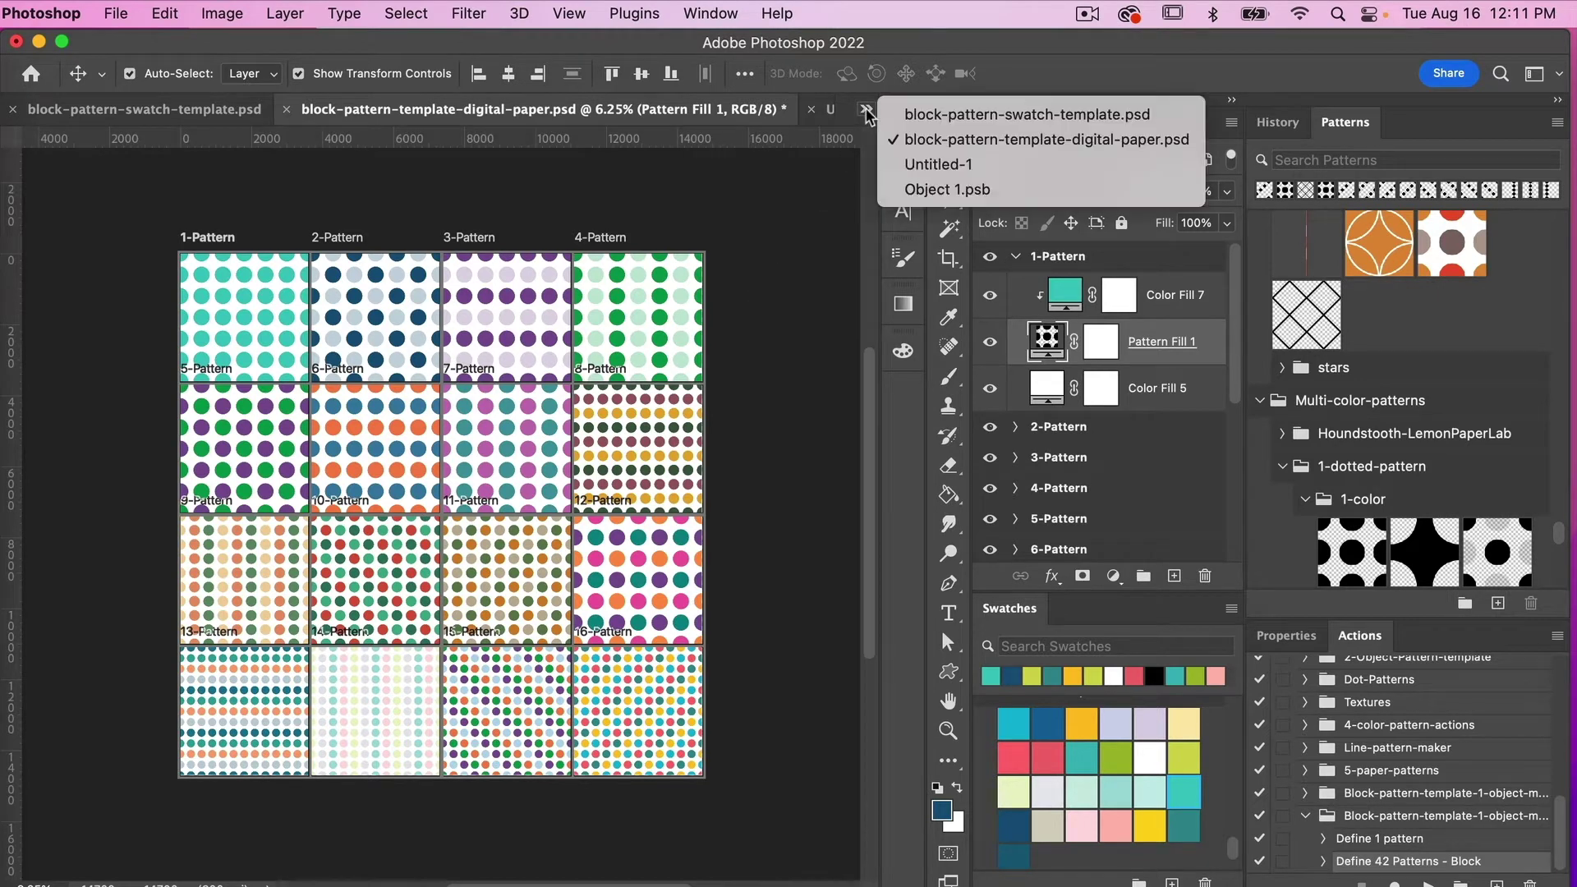
click(930, 189)
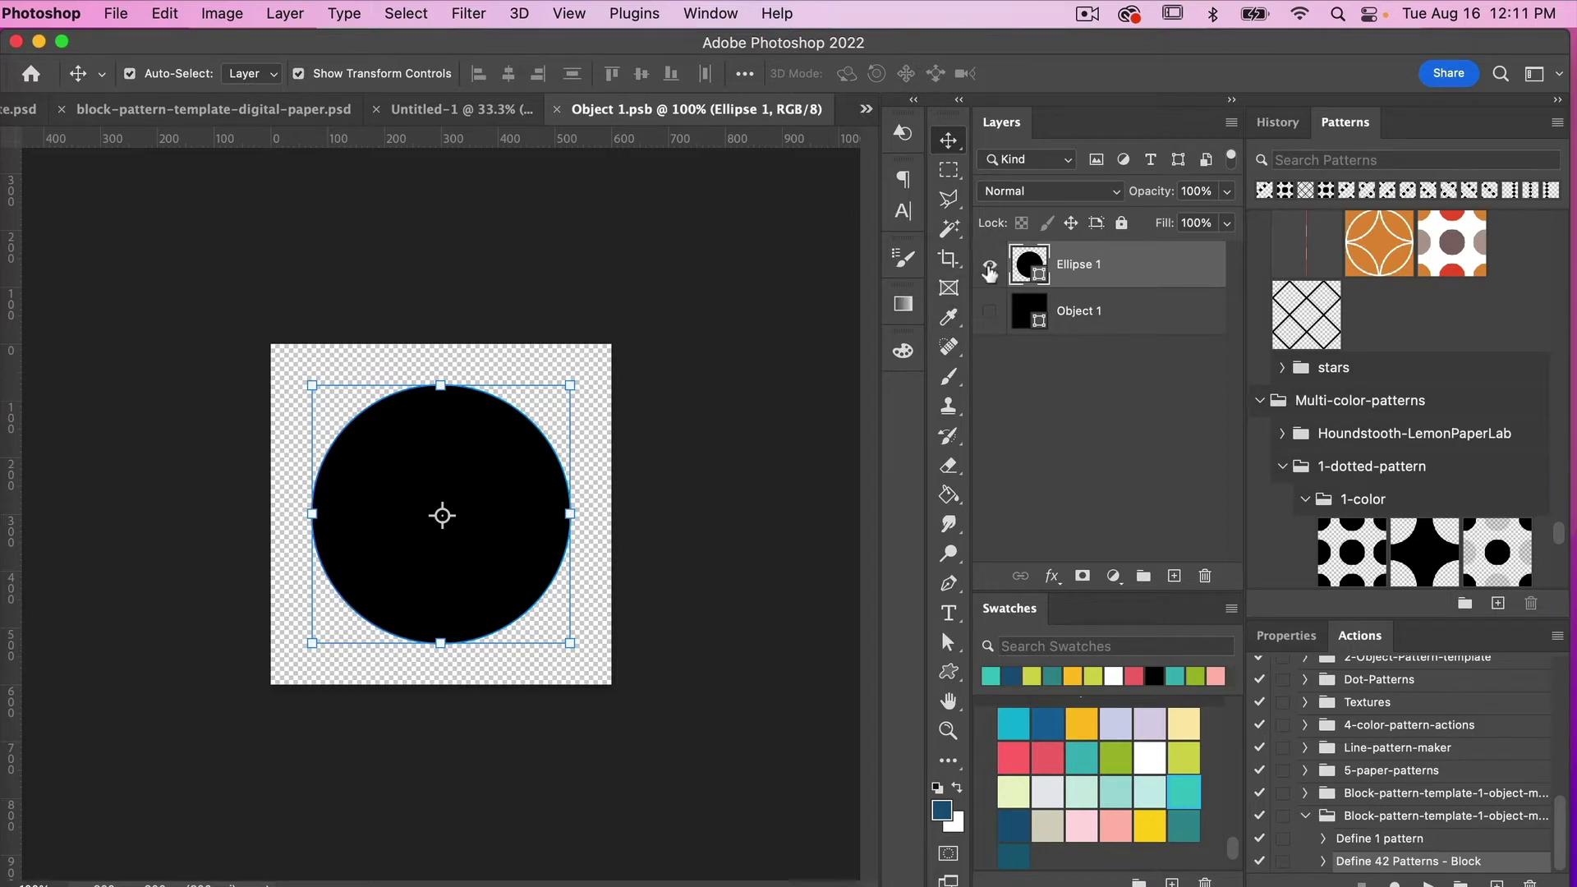
click(990, 265)
click(1174, 576)
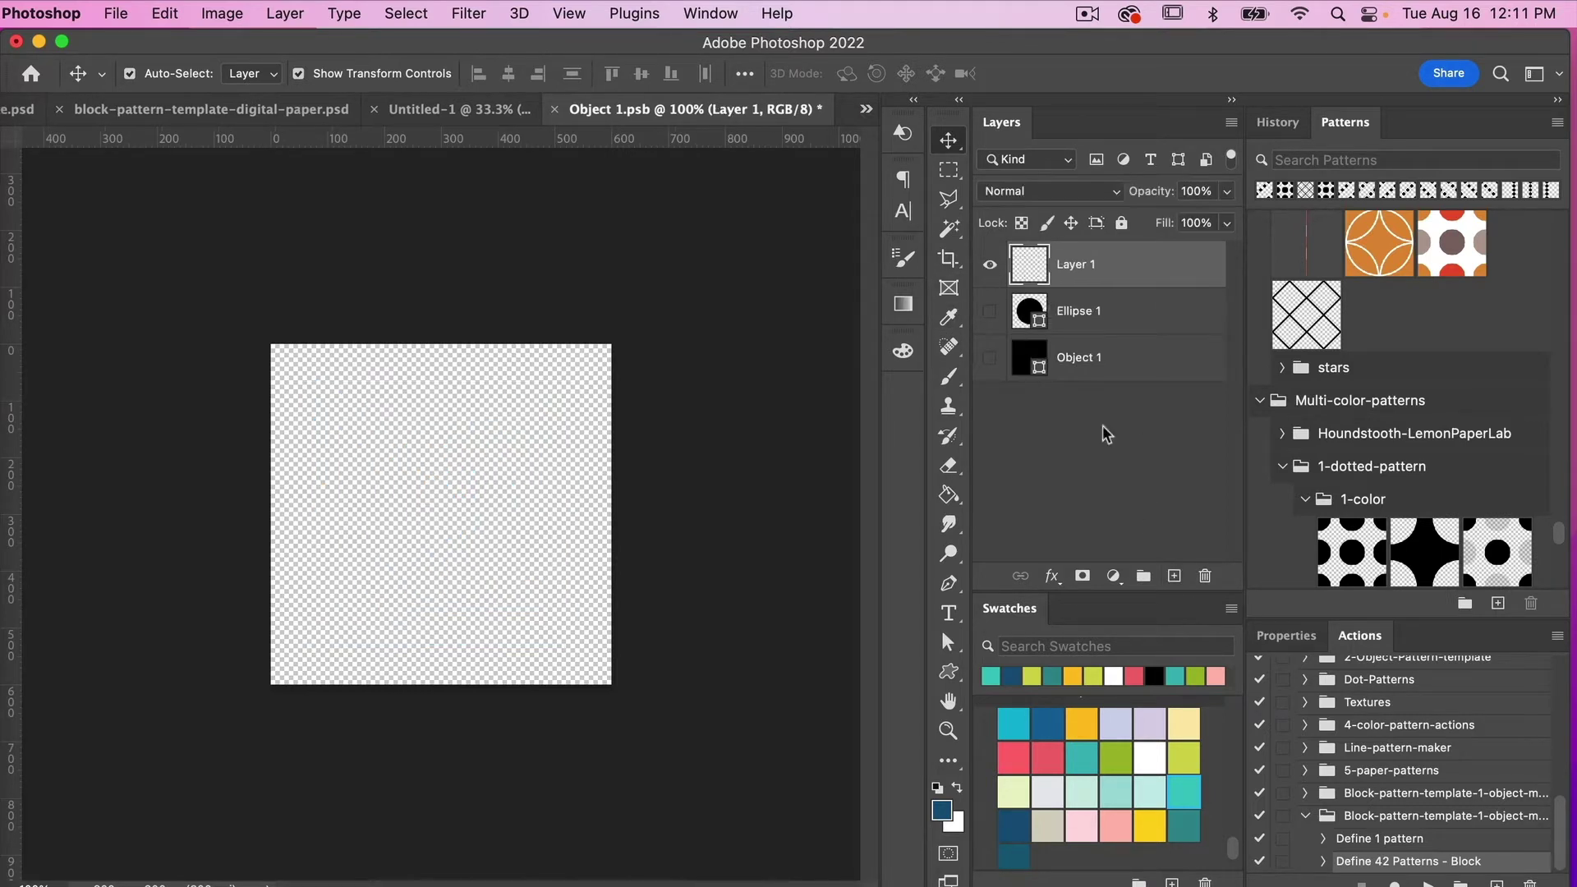
- Reset the colours to default black and white and draw a heart custom shape about 396 by 345 px on the new layer
click(938, 785)
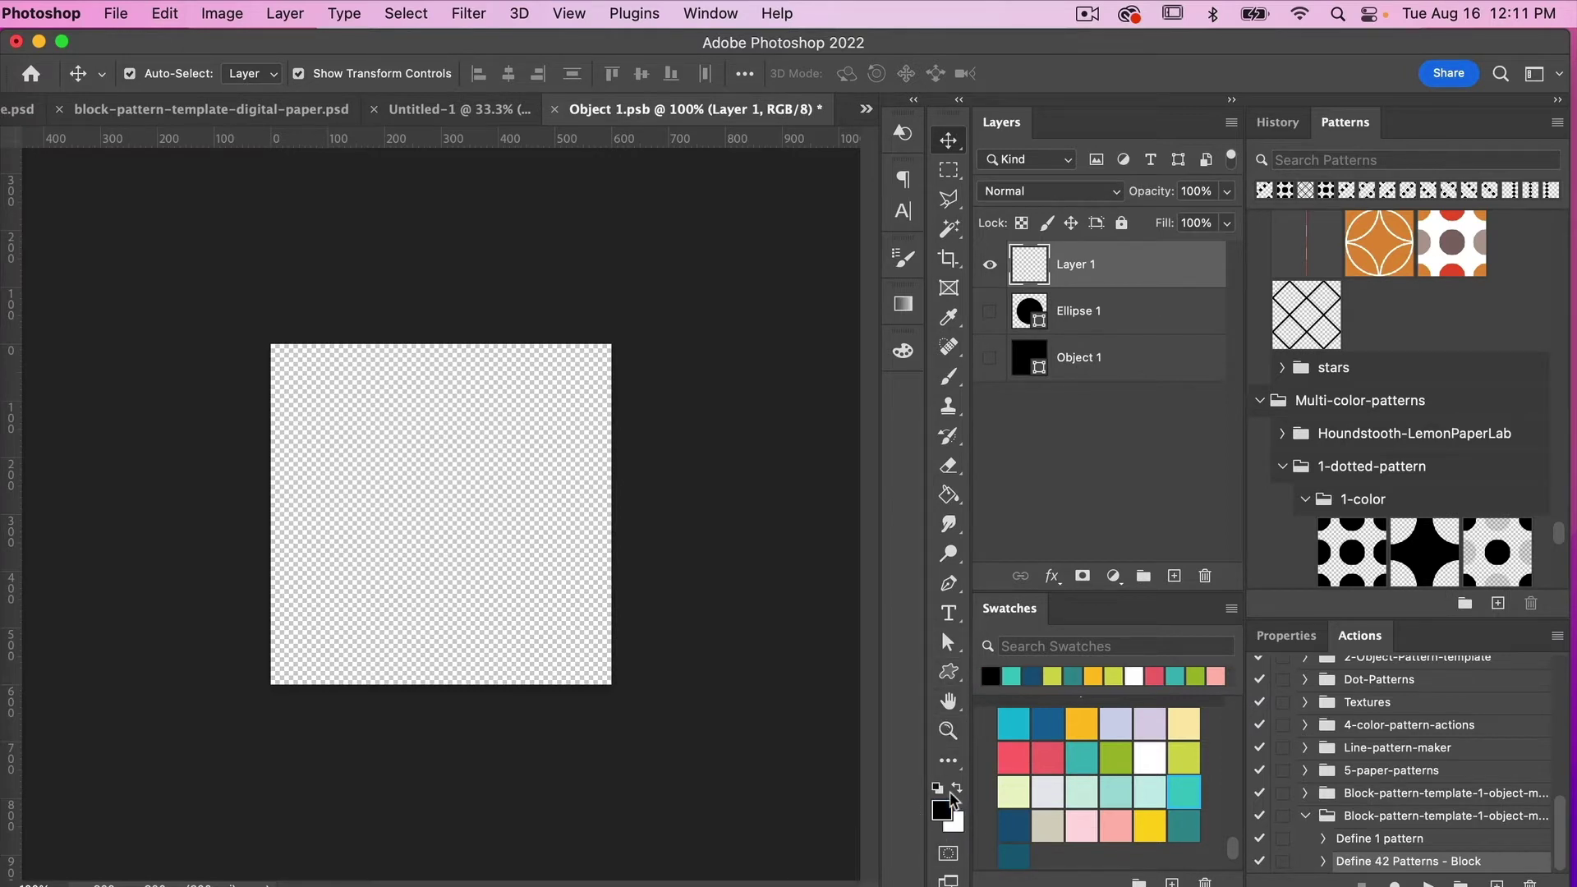
click(949, 674)
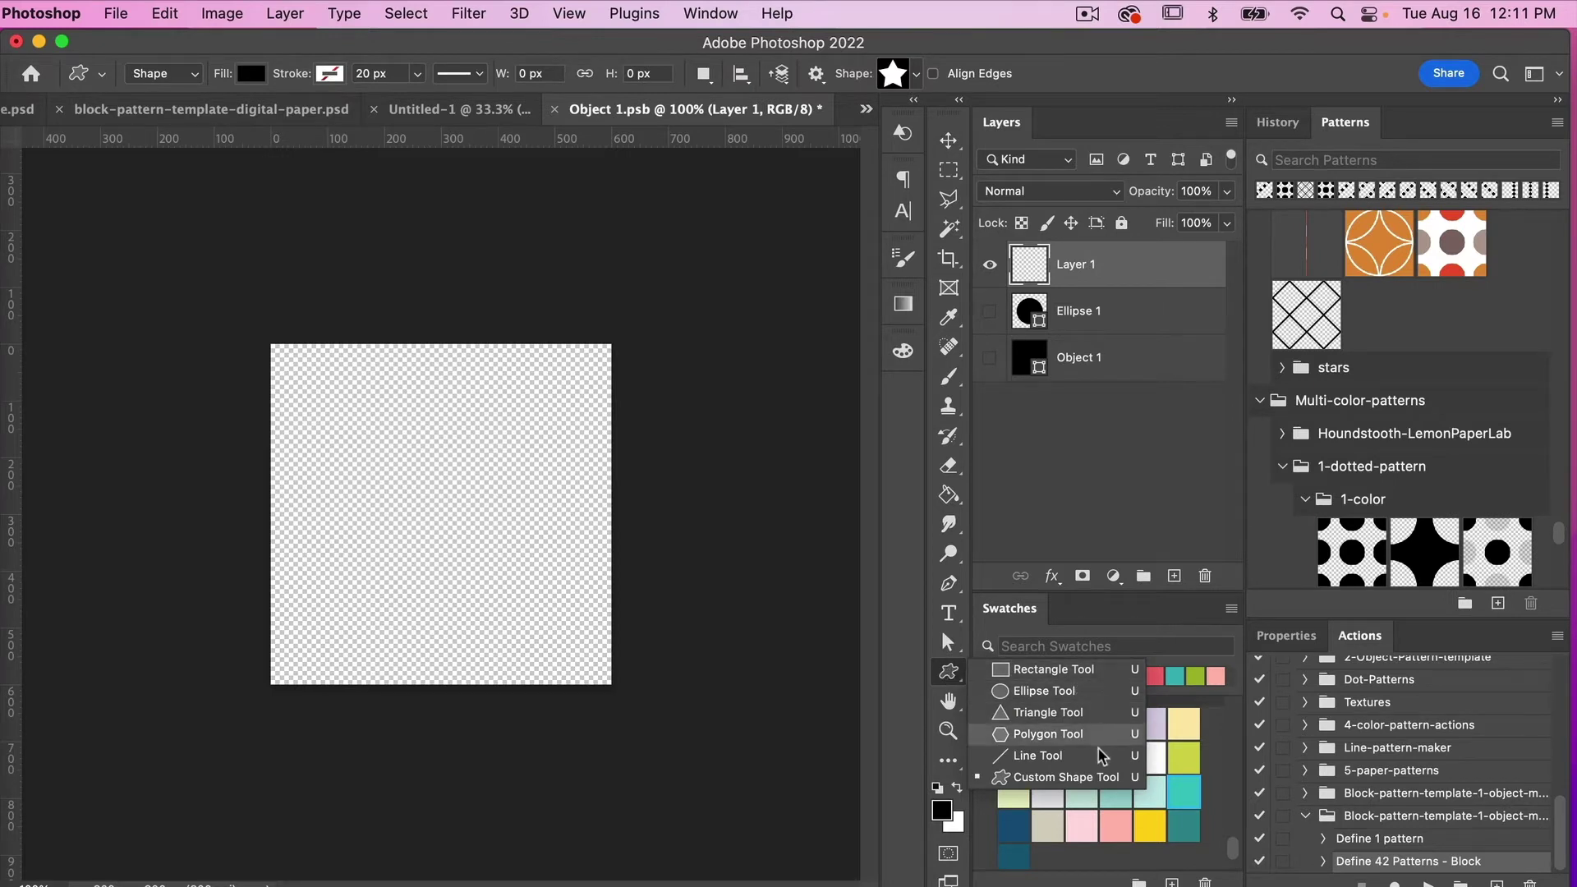
click(1073, 777)
click(917, 75)
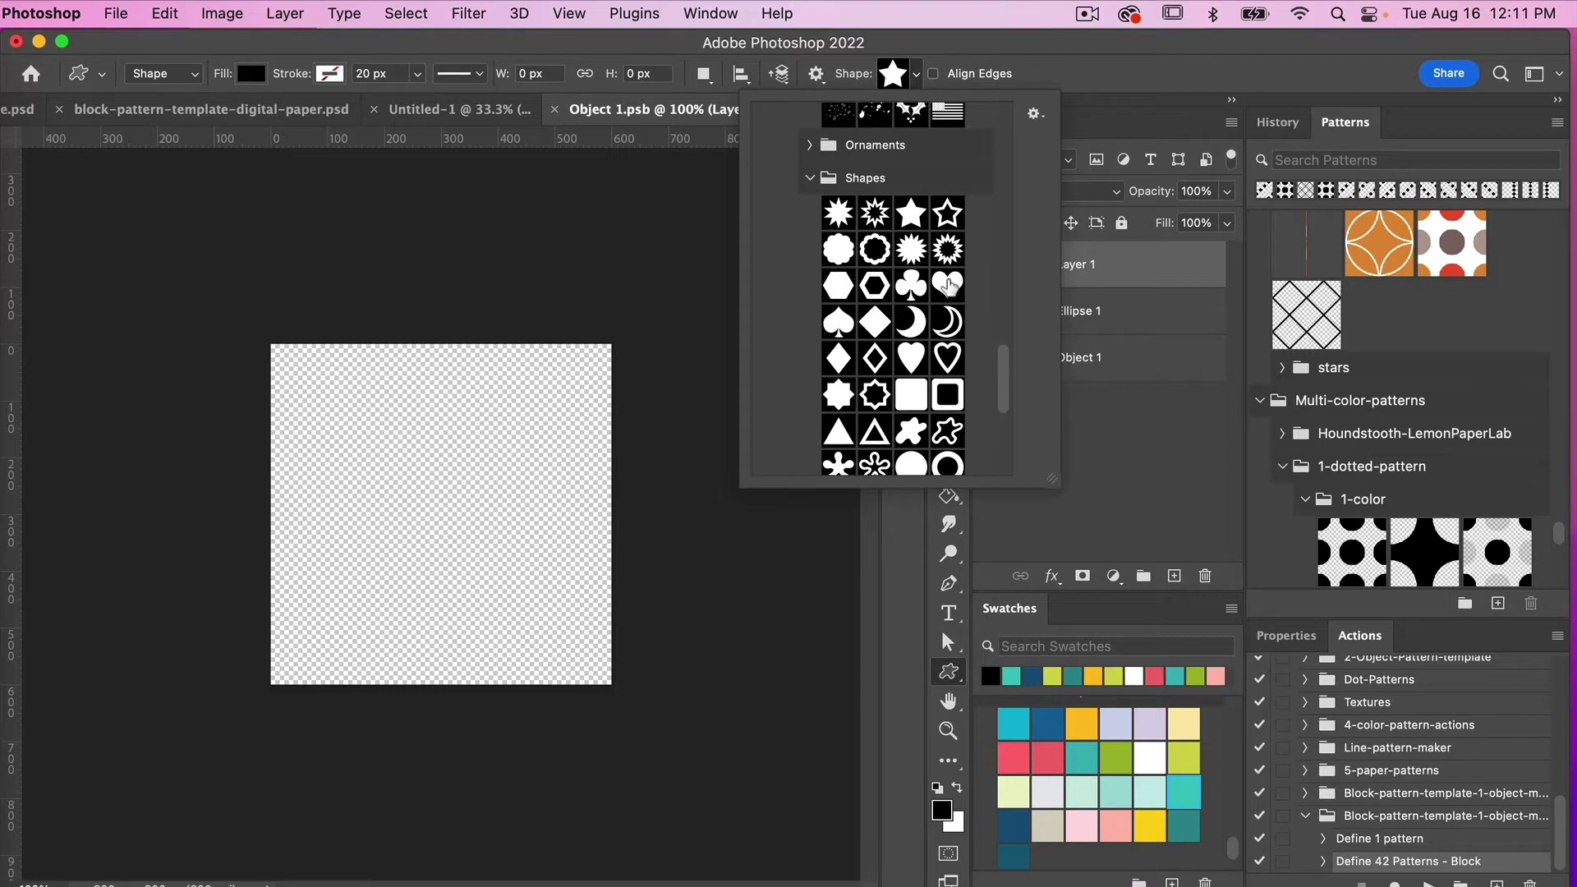
scroll(949, 285, down, 1)
click(947, 245)
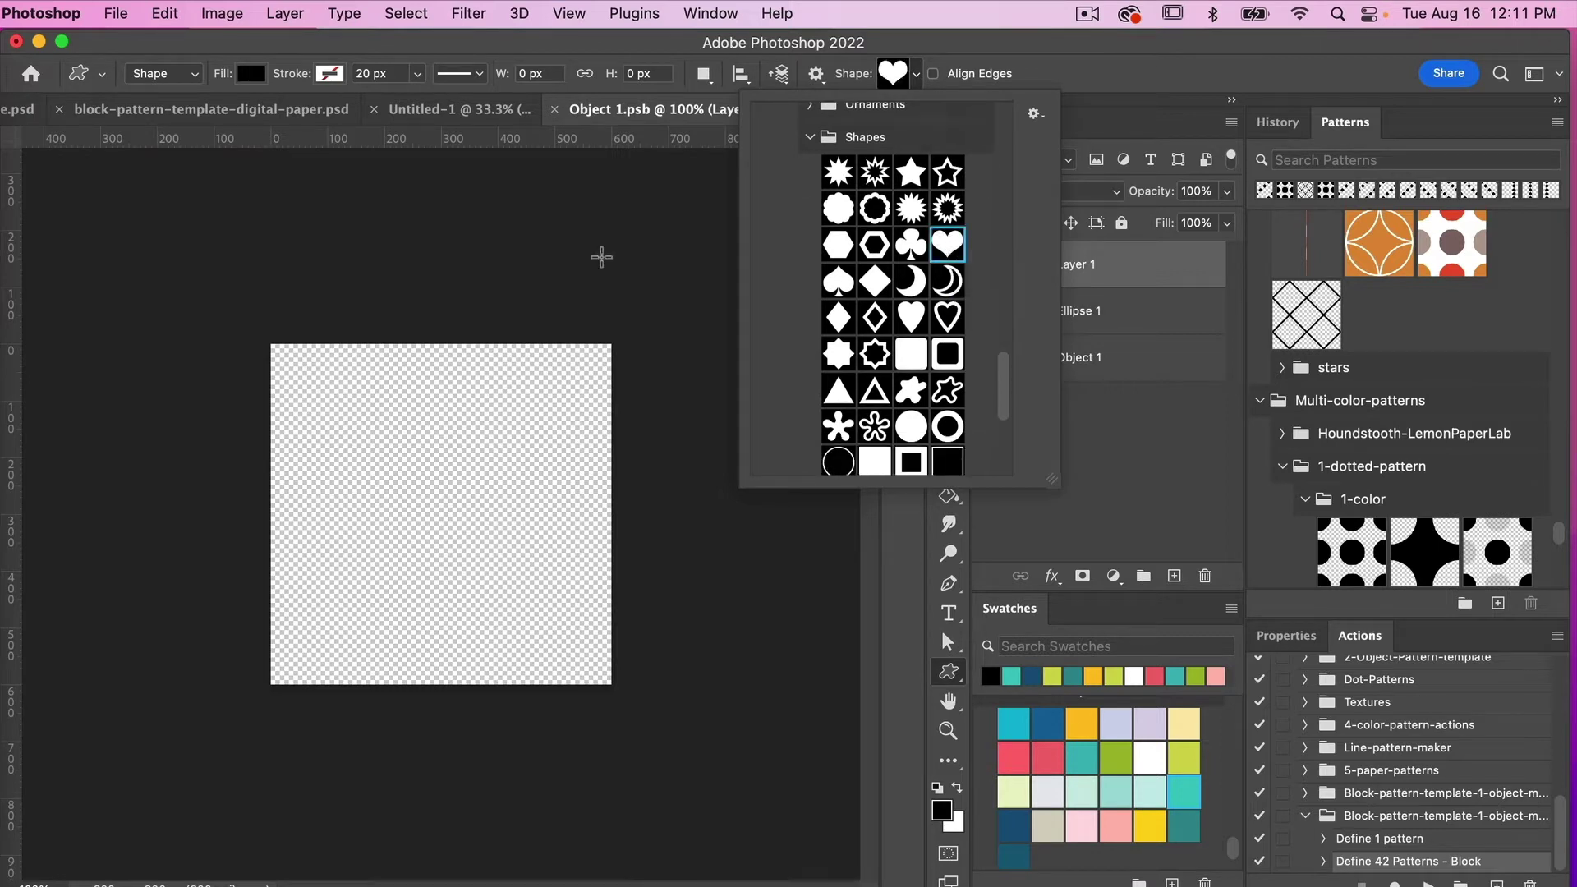
drag(353, 424, 531, 521)
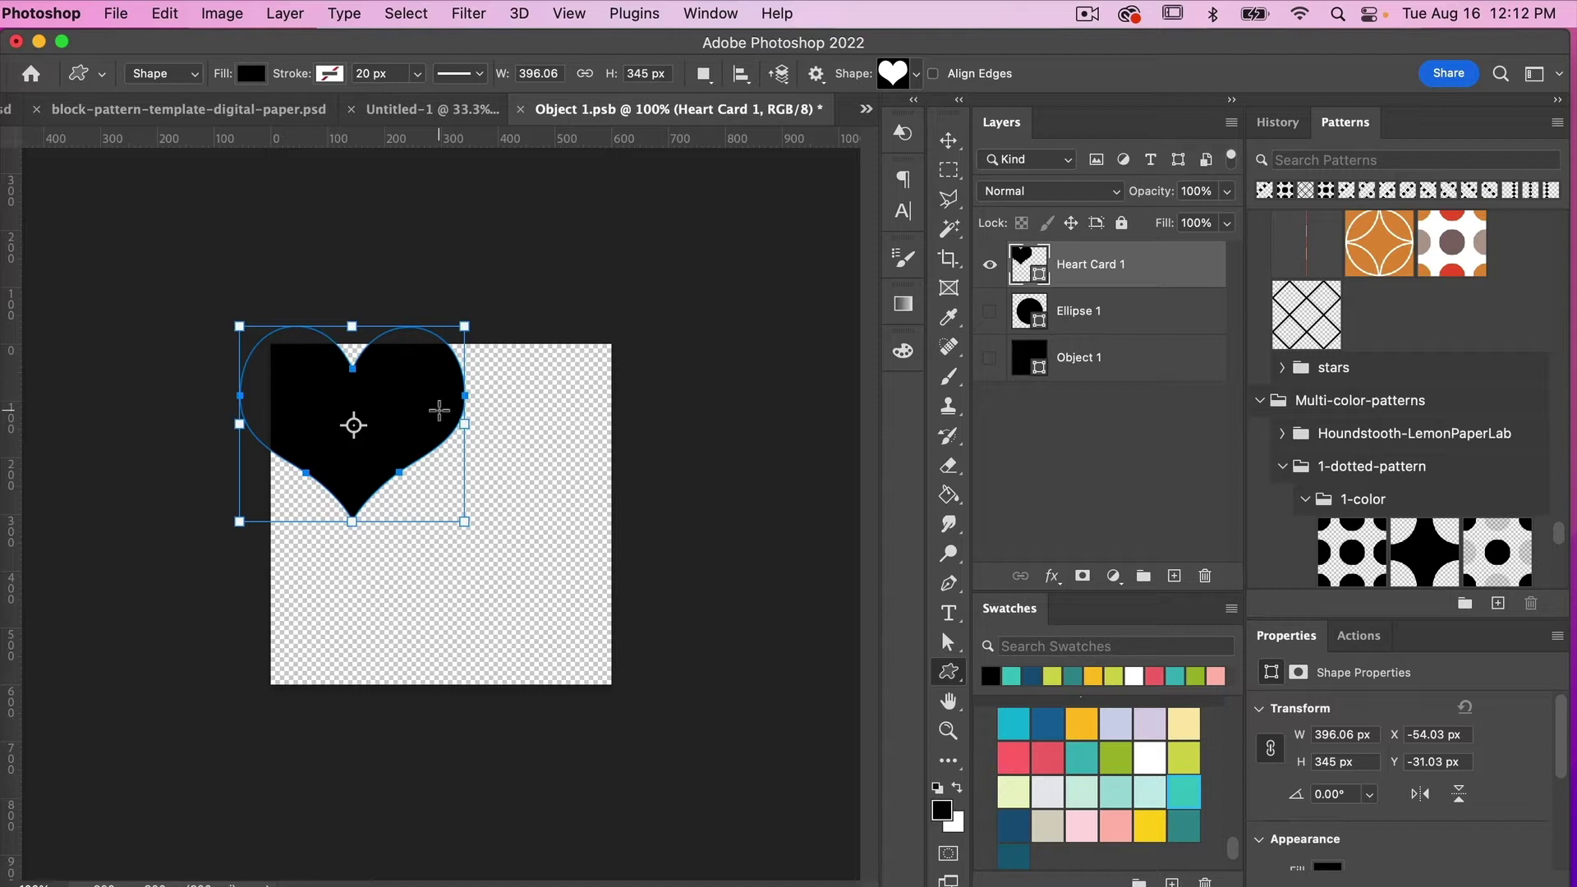
- Centre the heart horizontally and vertically on the whole canvas, and clear the selection
key(m)
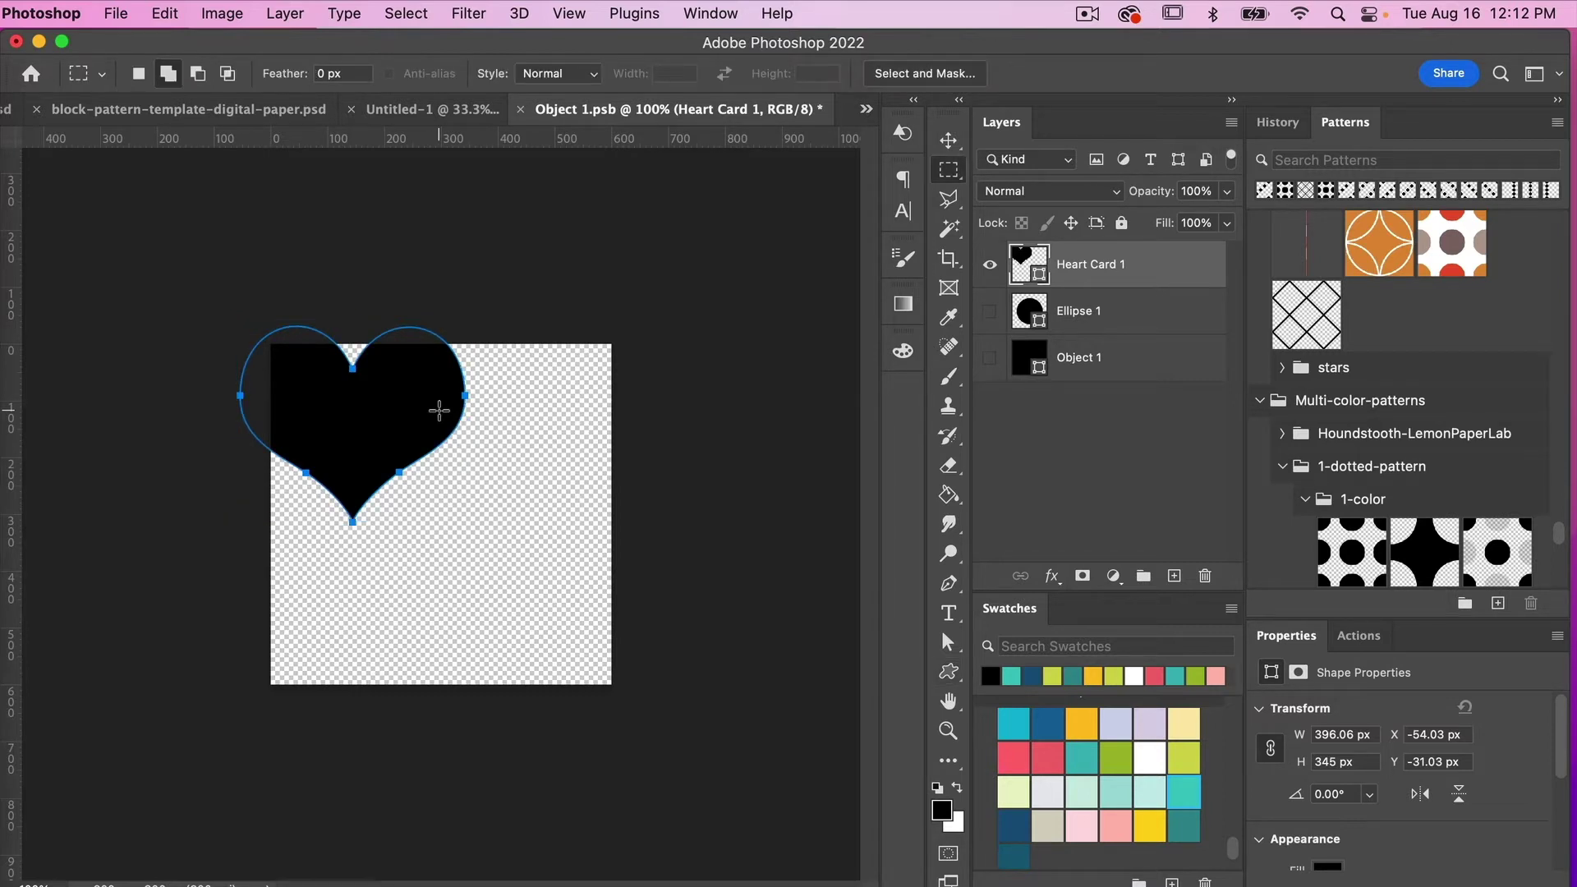
key(super+a)
key(v)
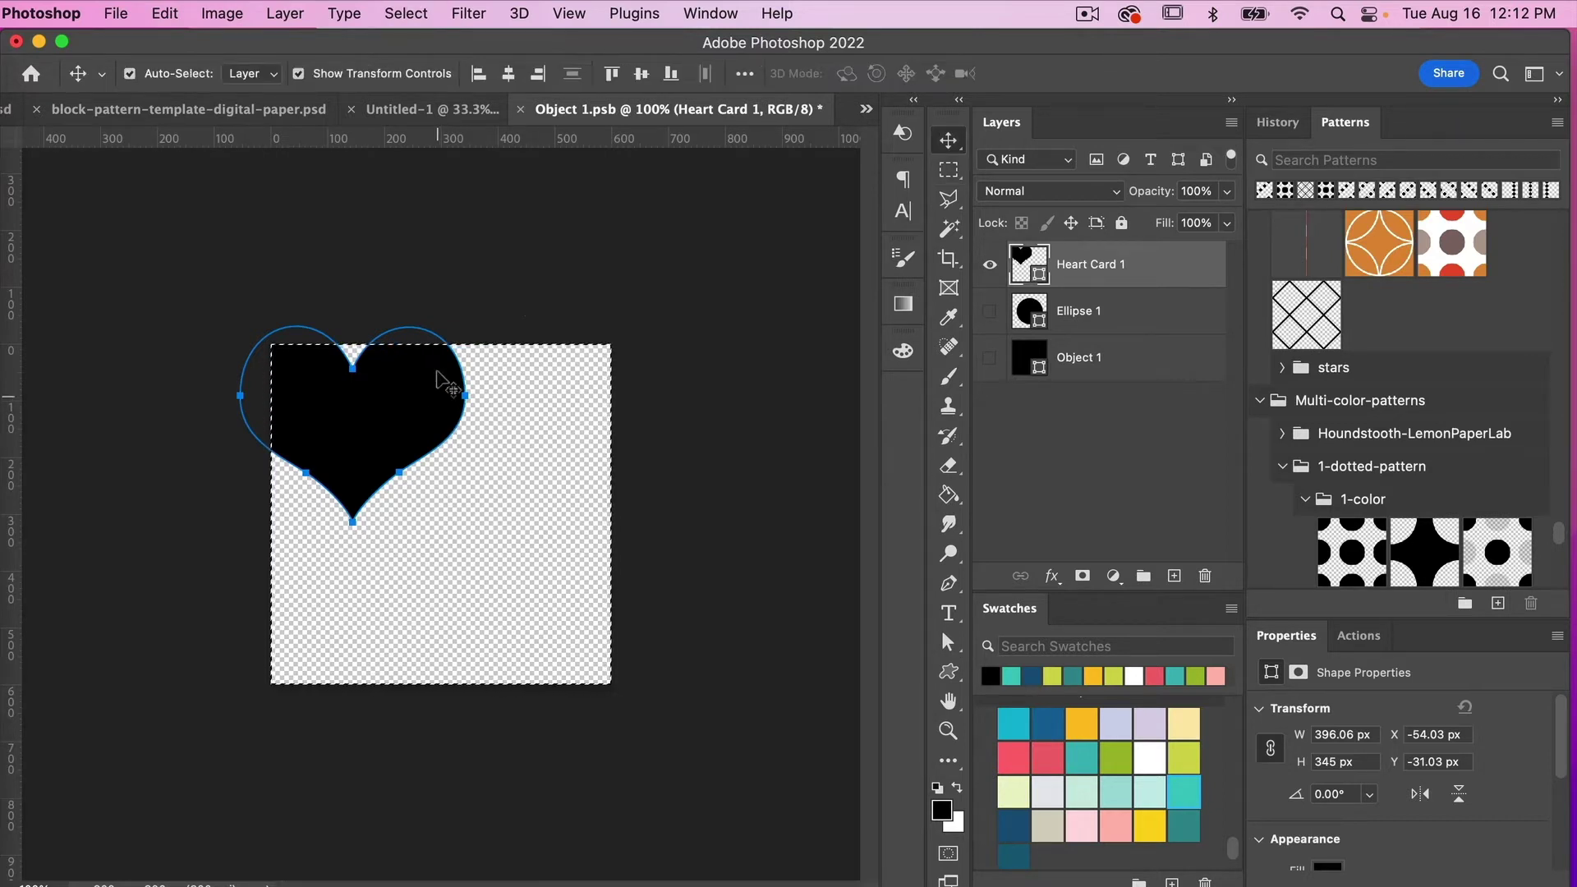
click(509, 74)
click(642, 75)
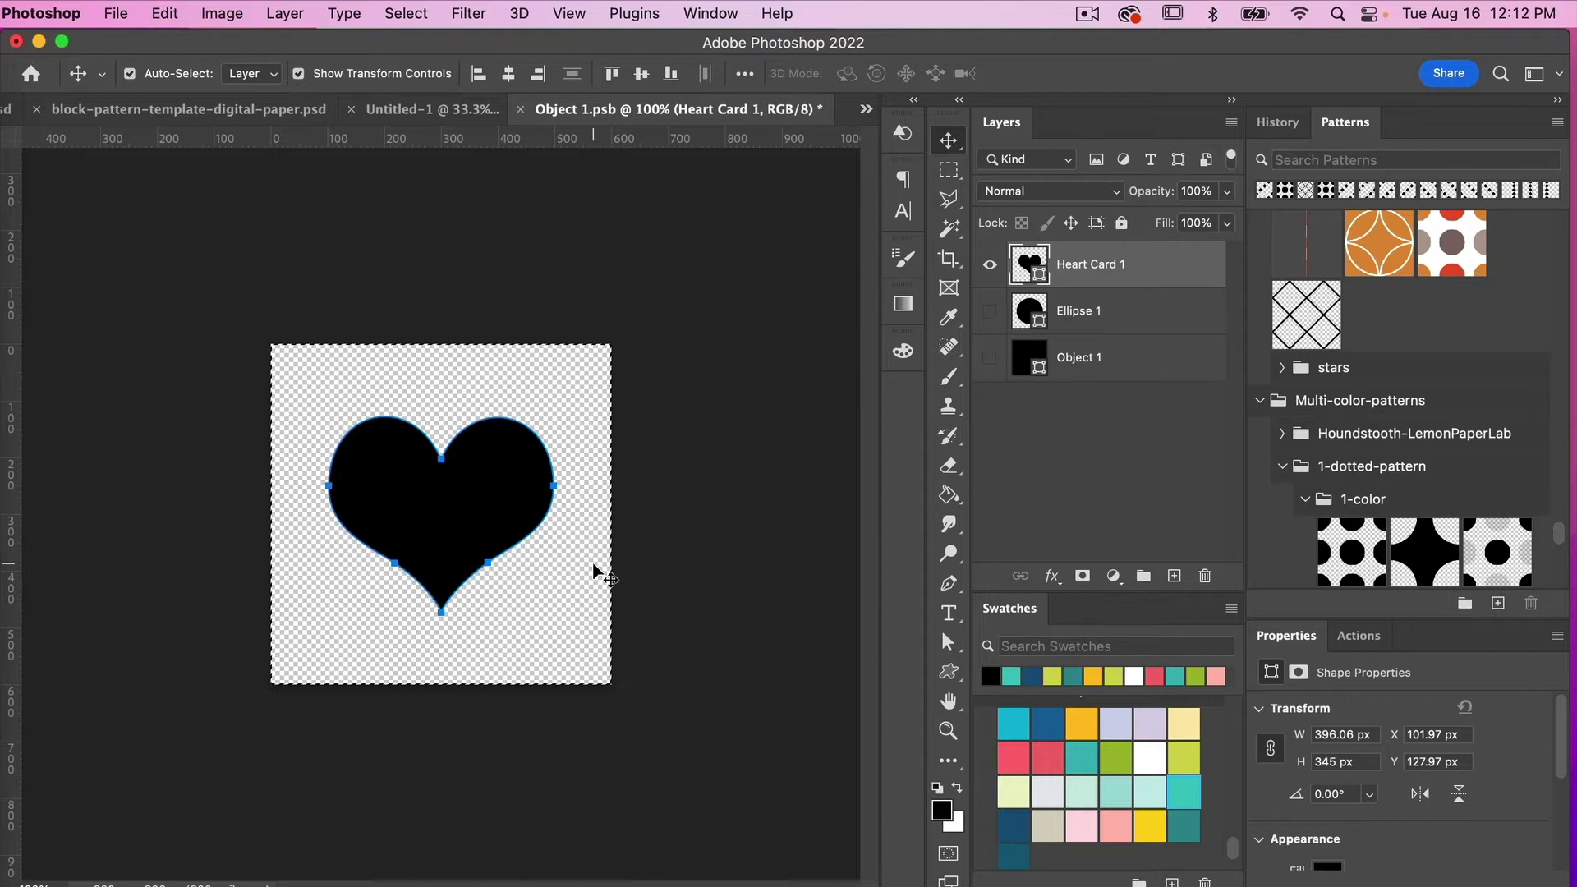
key(super)
key(super+d)
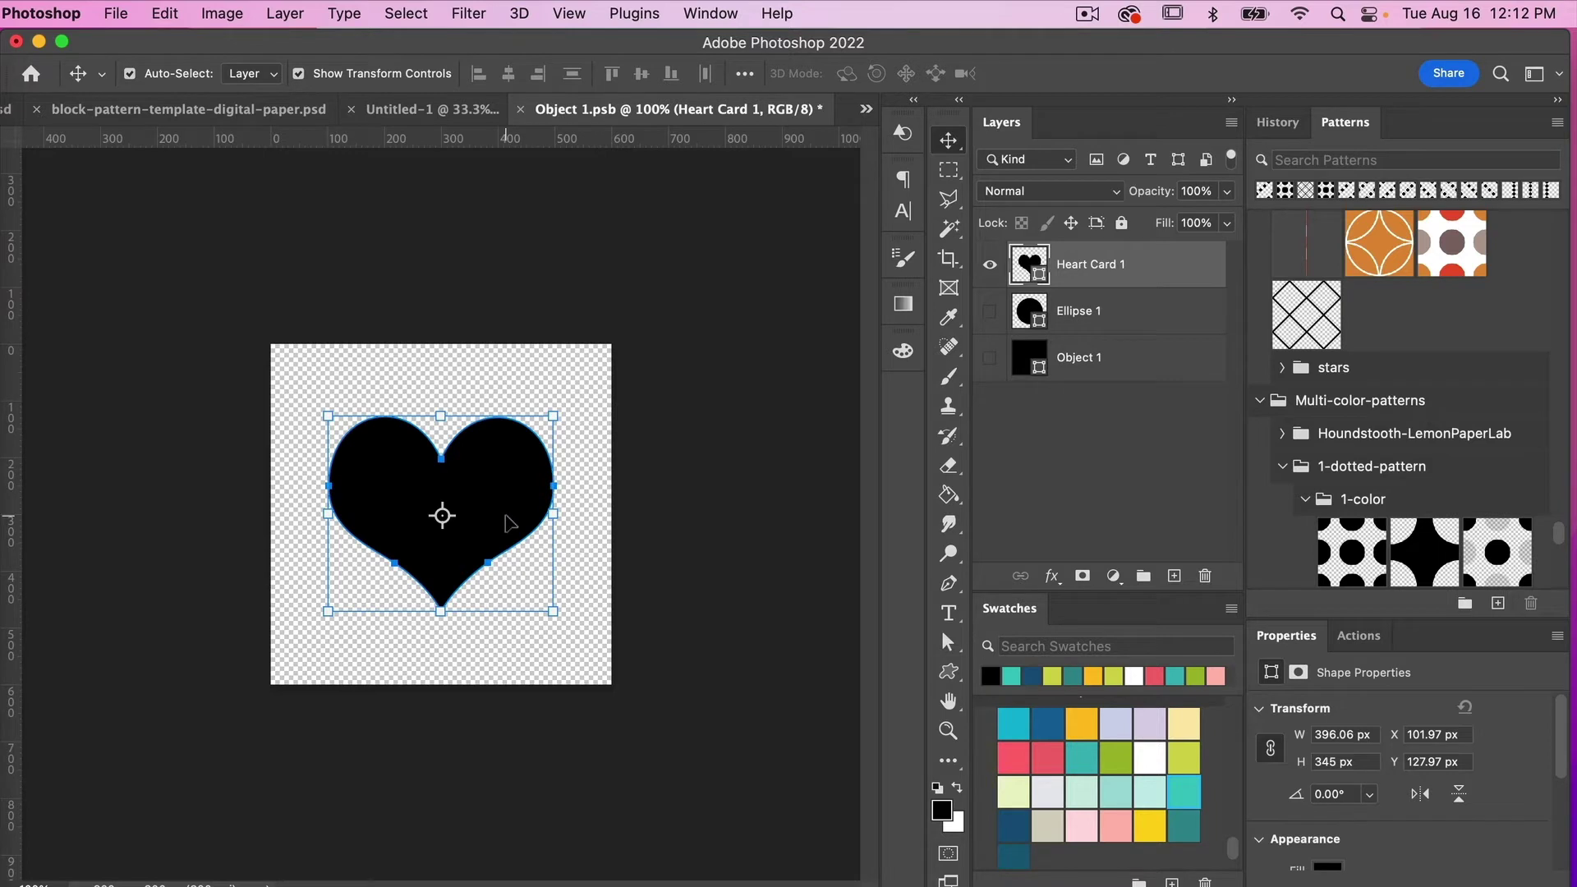
click(664, 494)
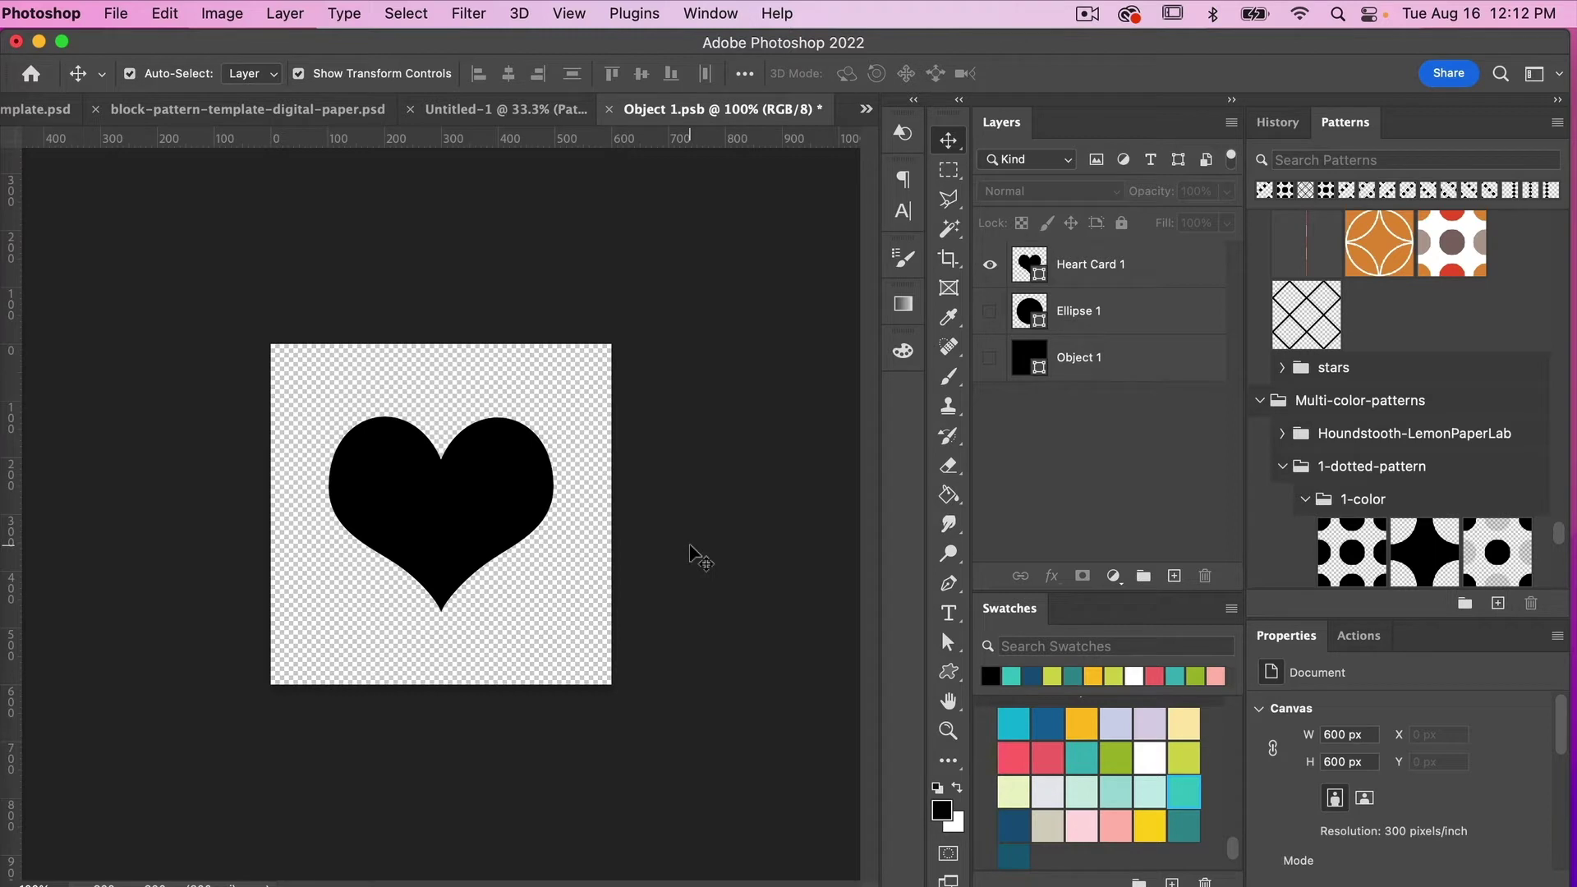
- Save and close the edited Object 1 smart object and return to block-pattern-swatch-template.psd
key(super+s)
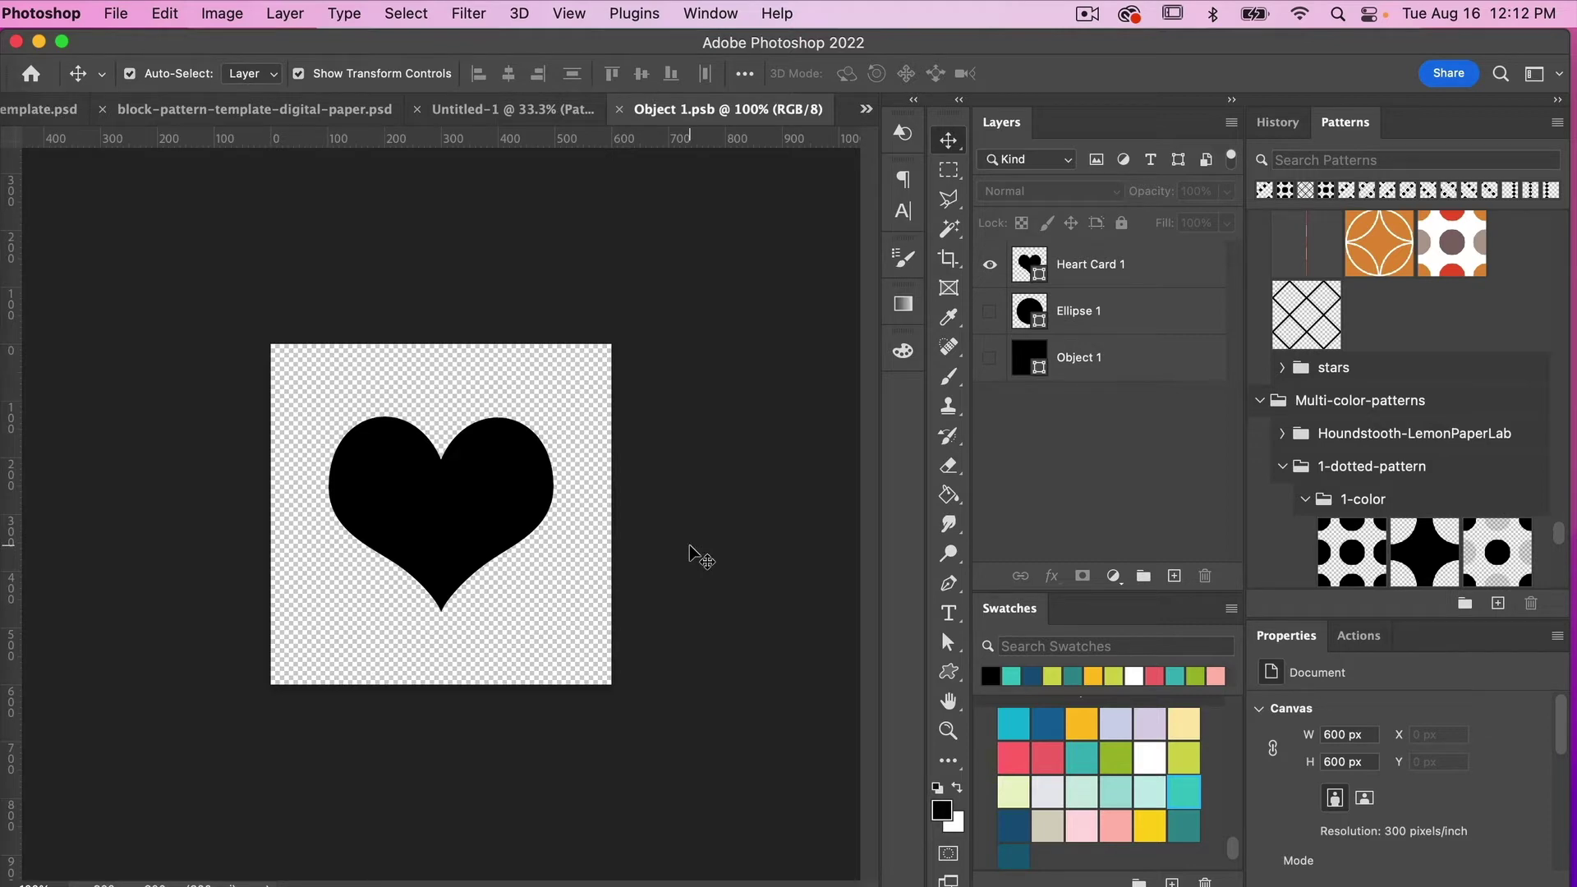
key(super+w)
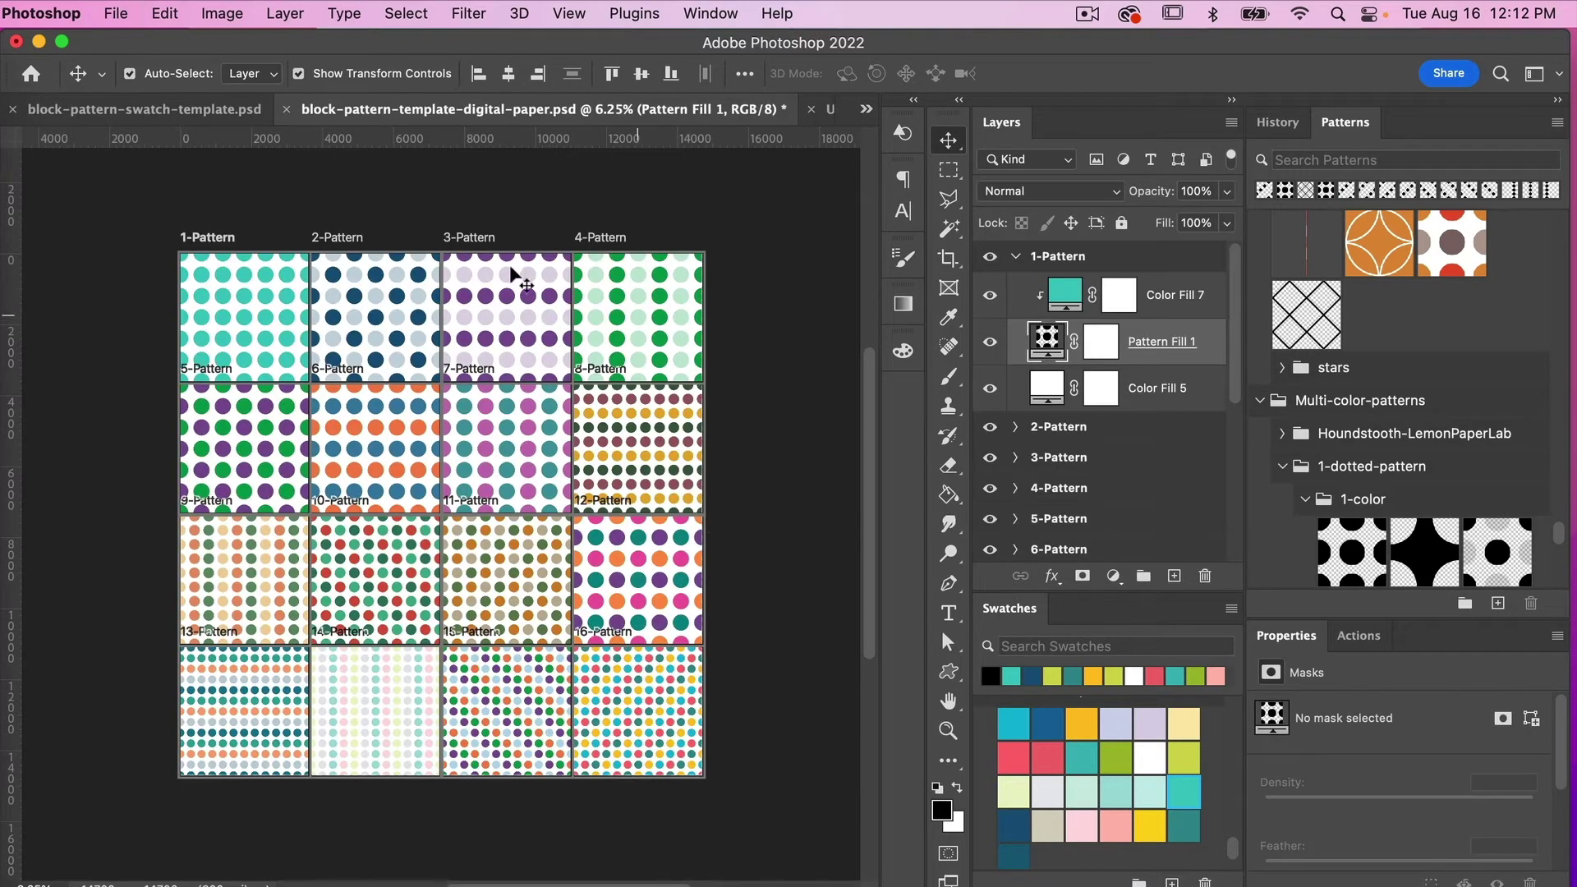
click(191, 111)
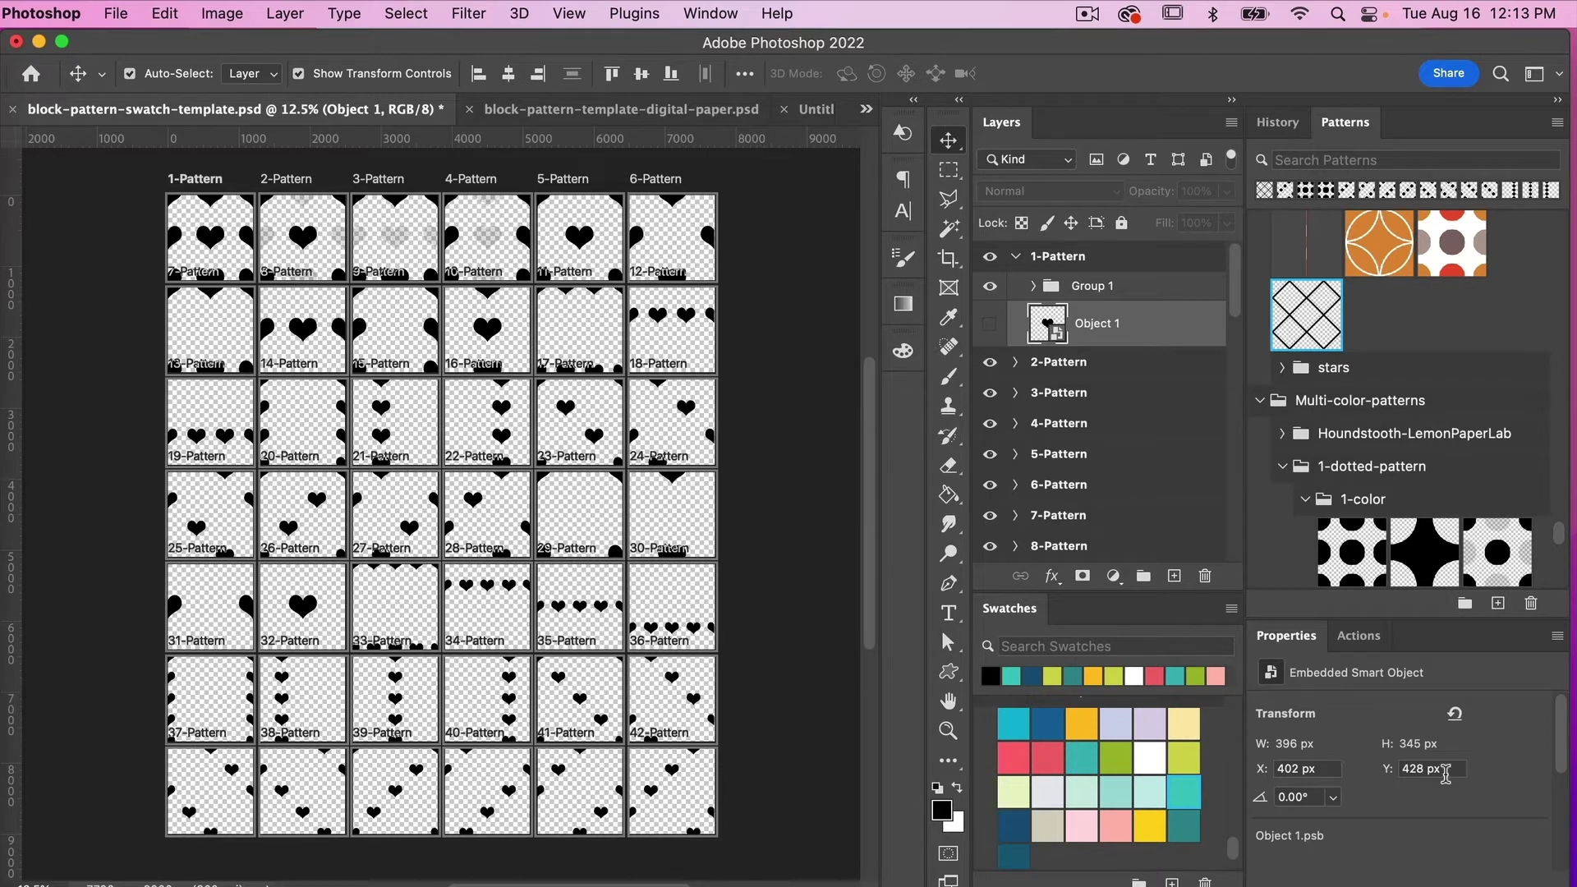
- Run the Define 42 Patterns - Block action to define all the heart swatches as patterns
click(1357, 636)
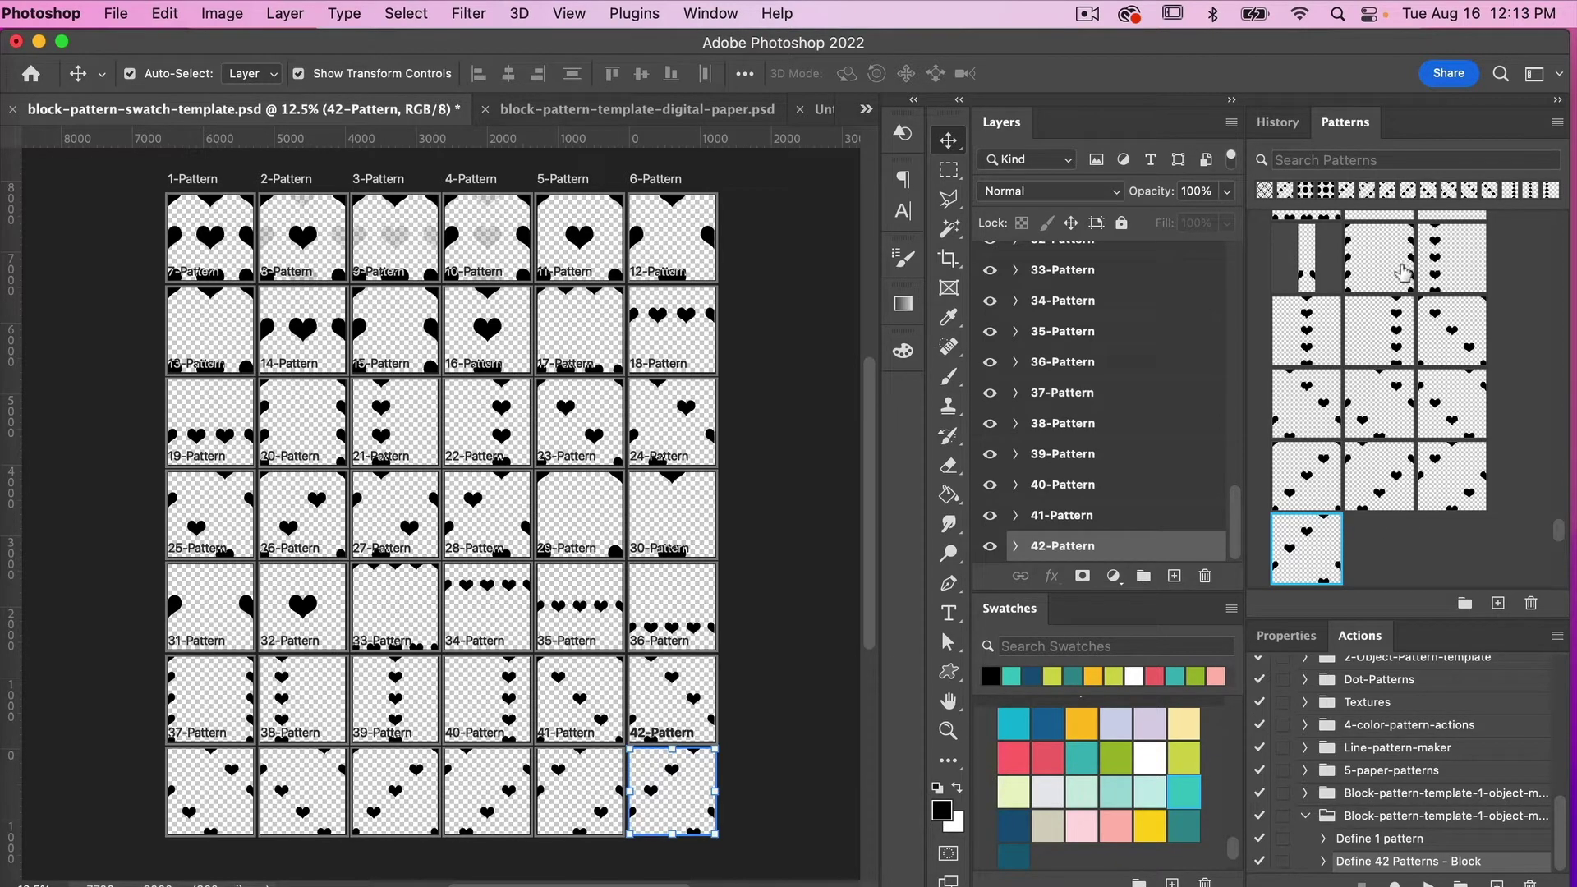
click(720, 19)
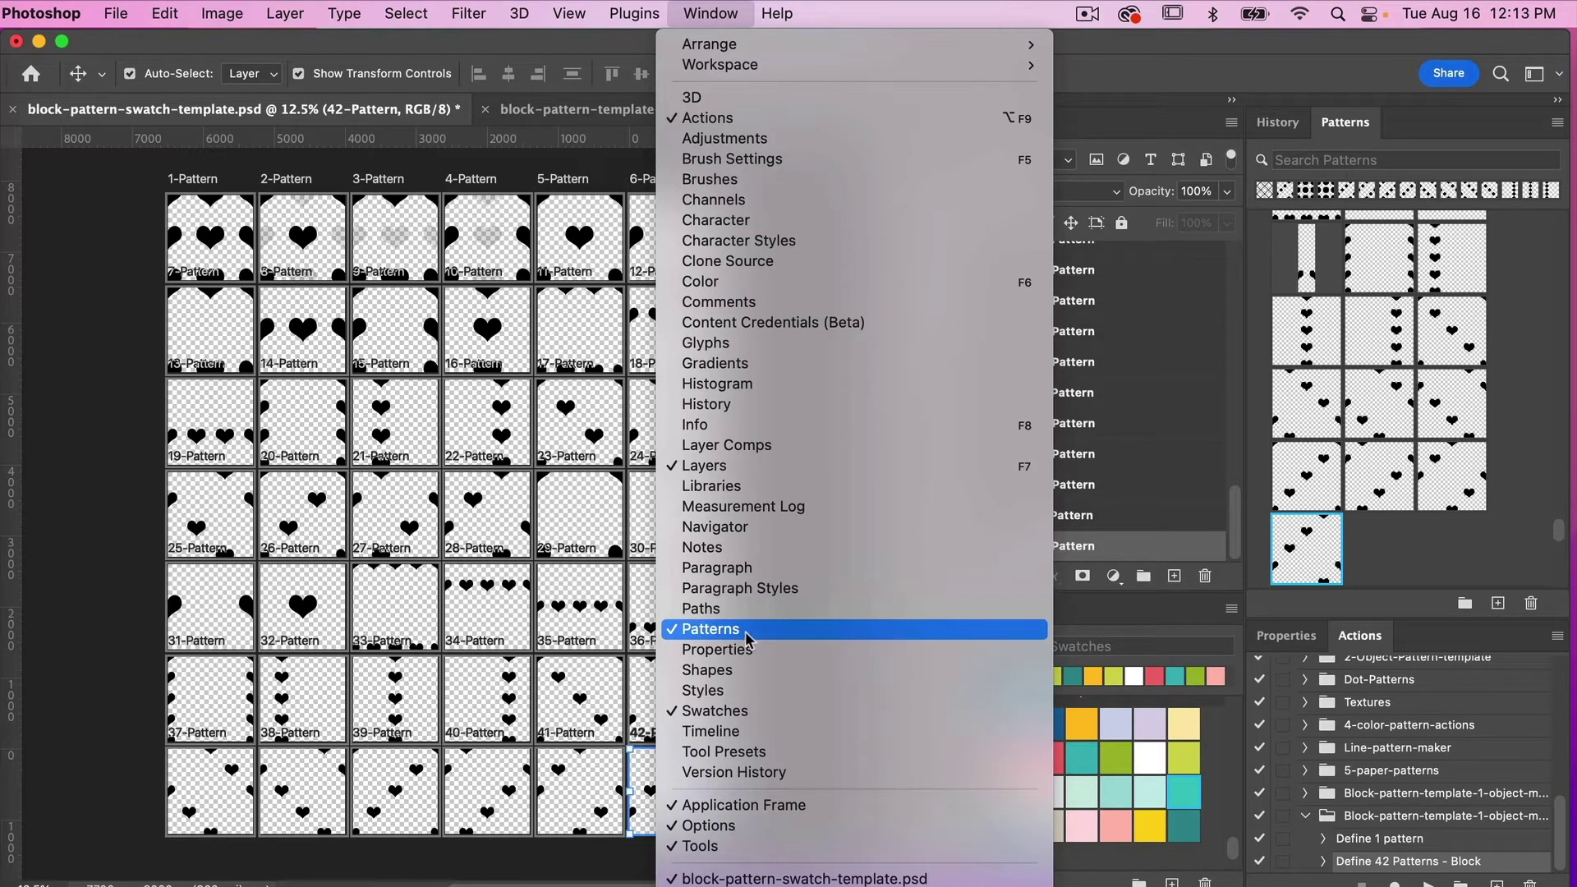
click(1424, 542)
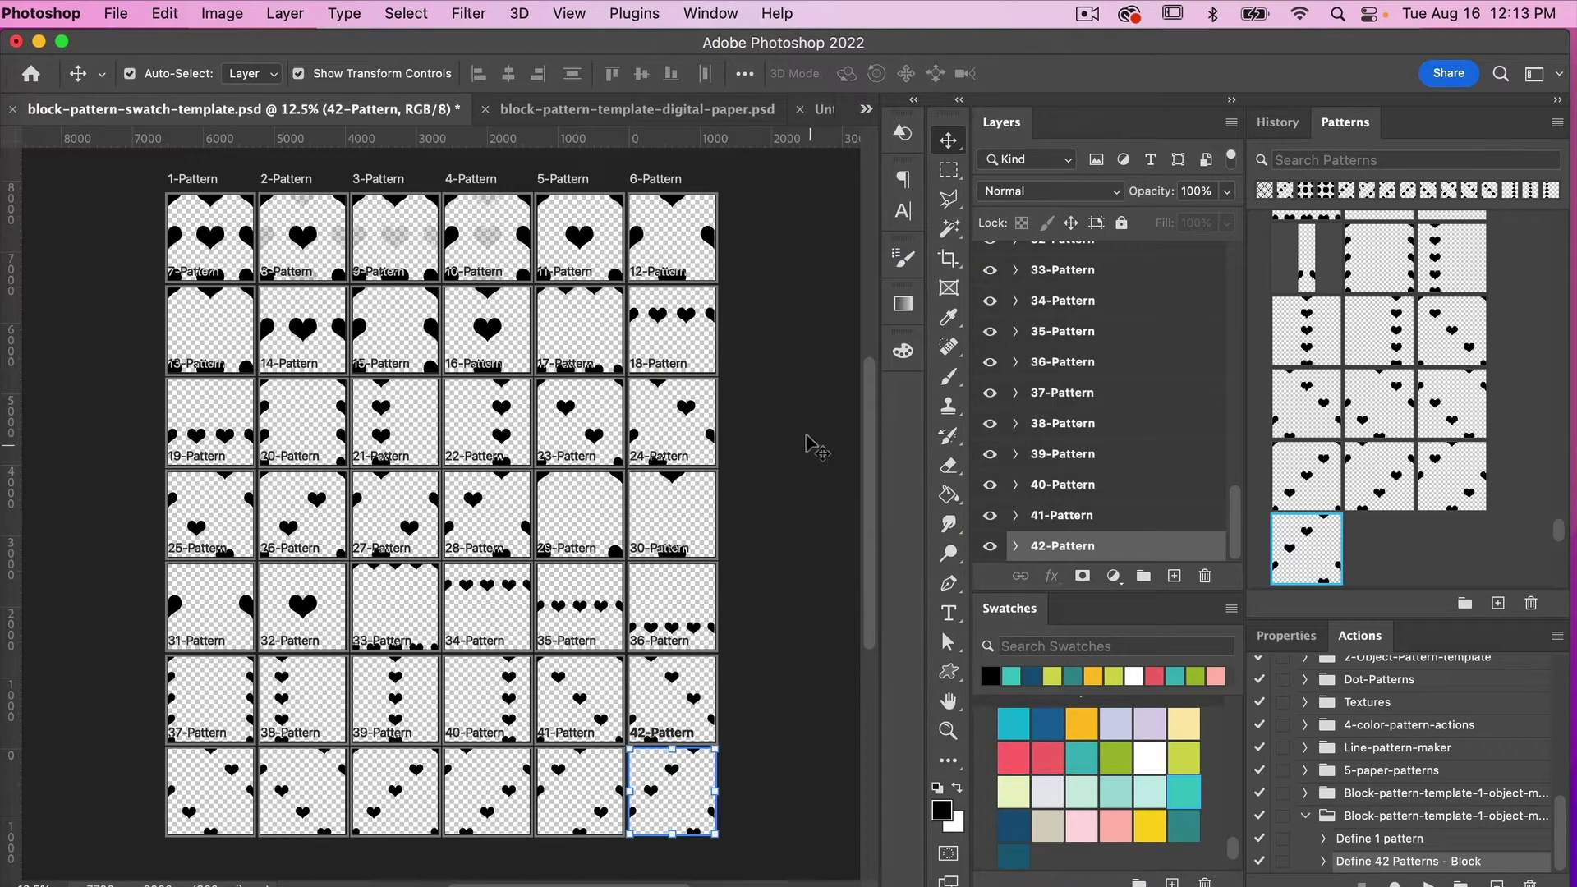
- Switch to test-pattern-template-digital-paper.psd and apply the first solid heart pattern to Pattern Fill 1 in the 1-Pattern artboard
click(717, 115)
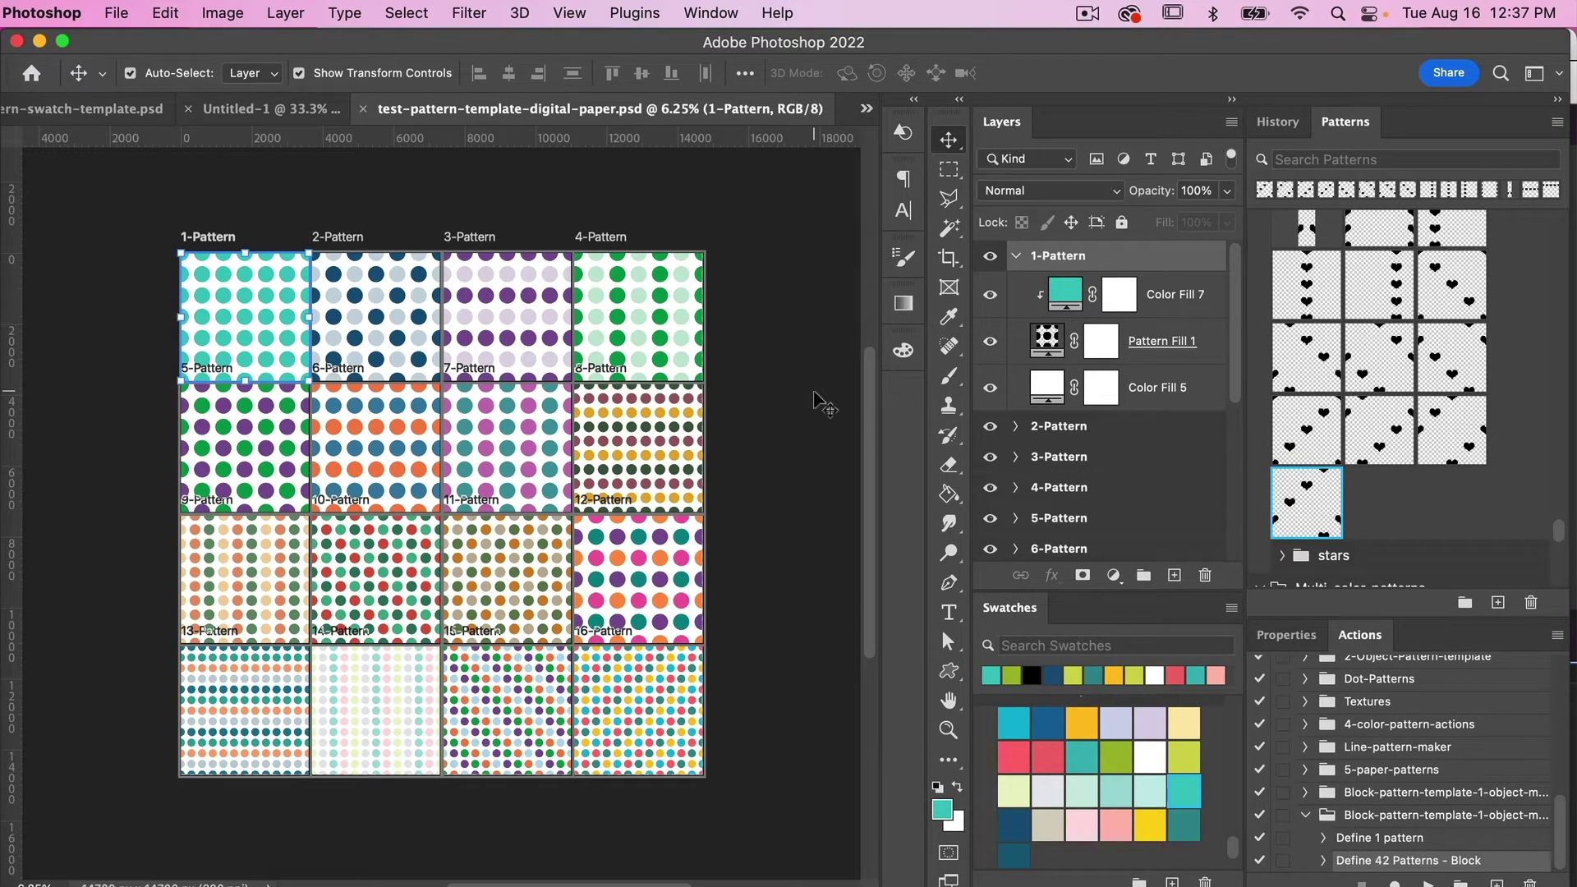
scroll(1446, 323, up, 5)
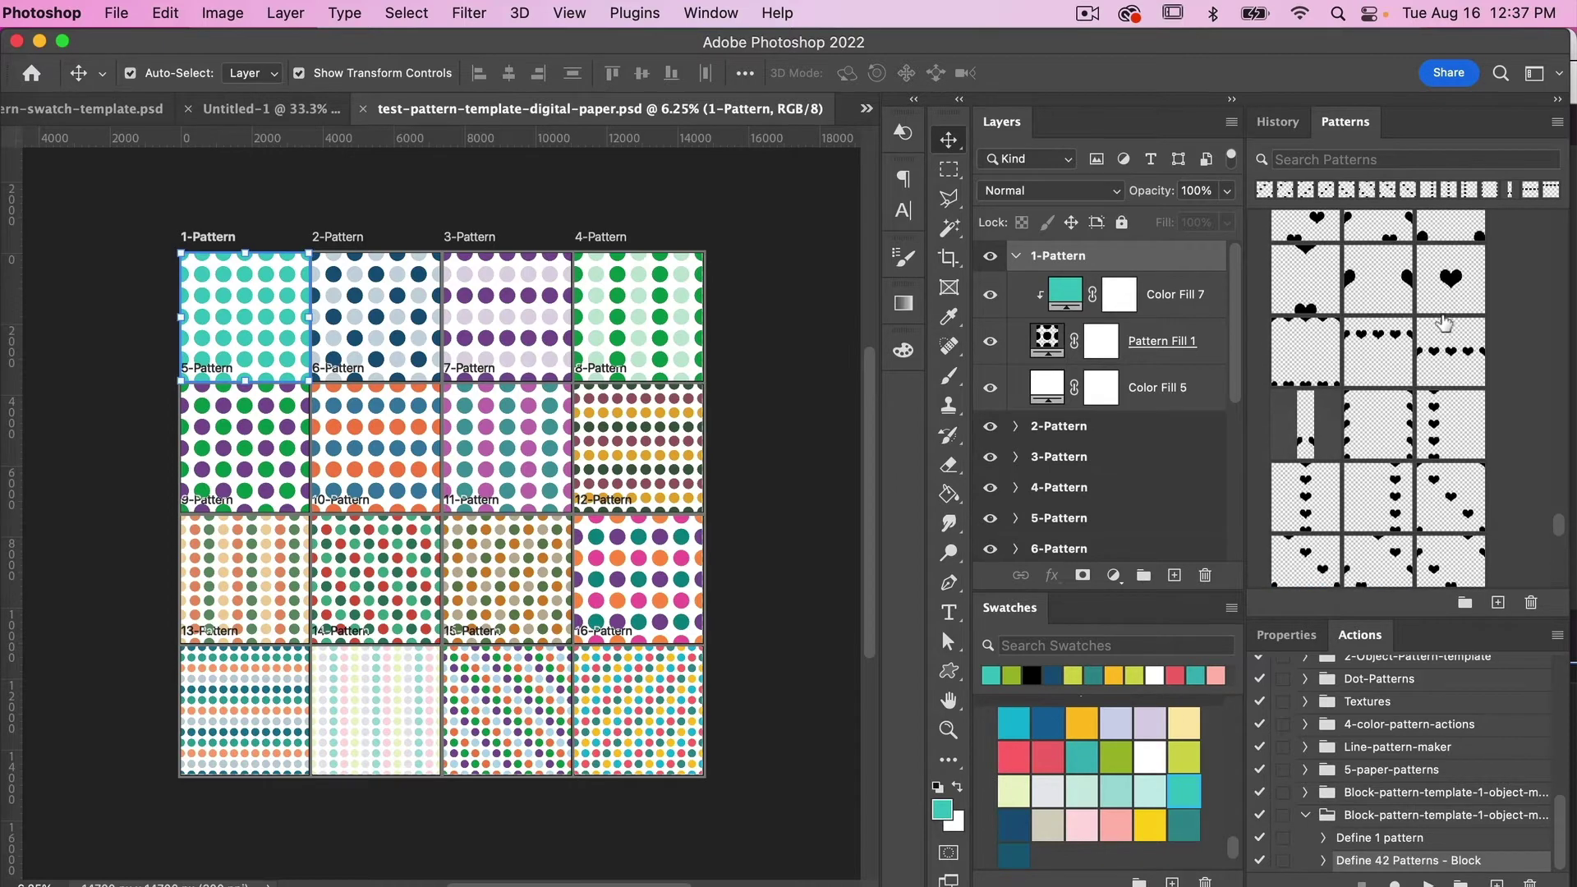
scroll(1446, 323, up, 5)
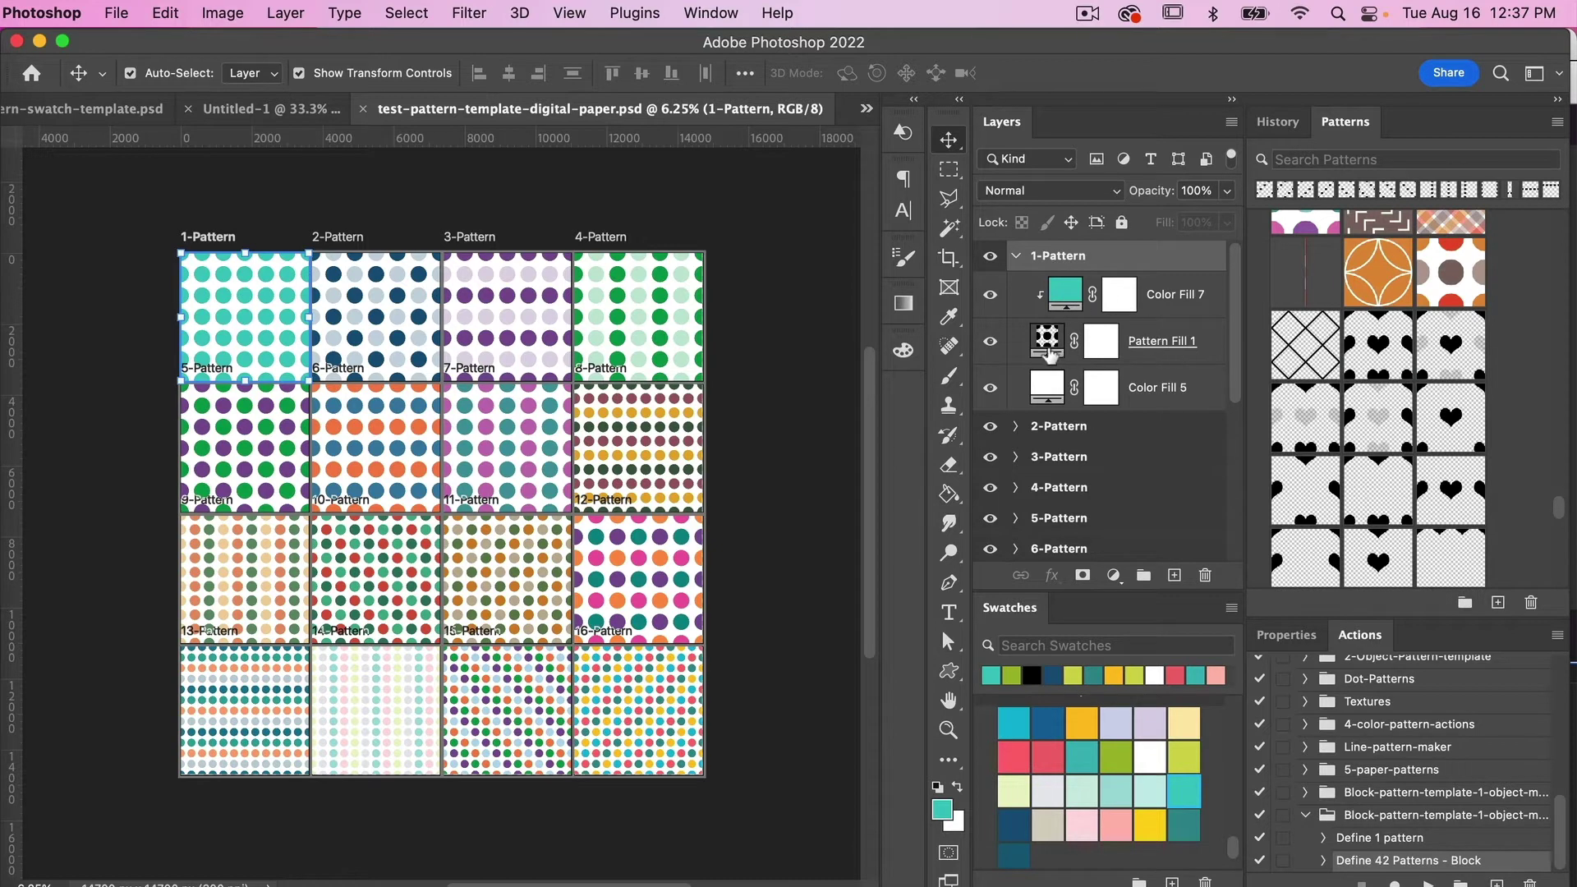
click(1150, 349)
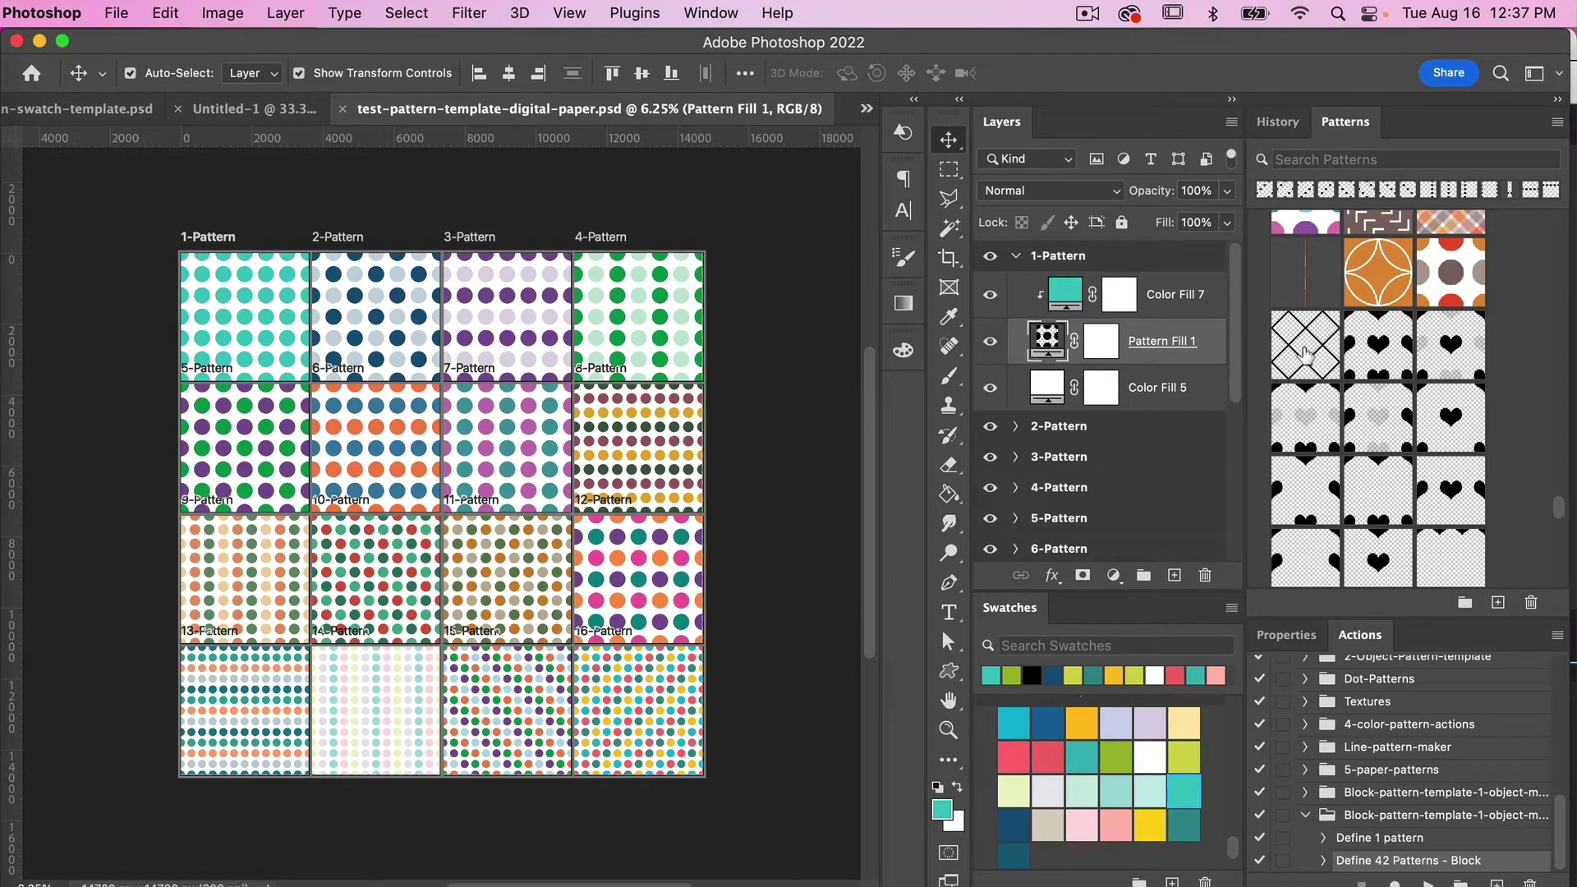
click(1381, 352)
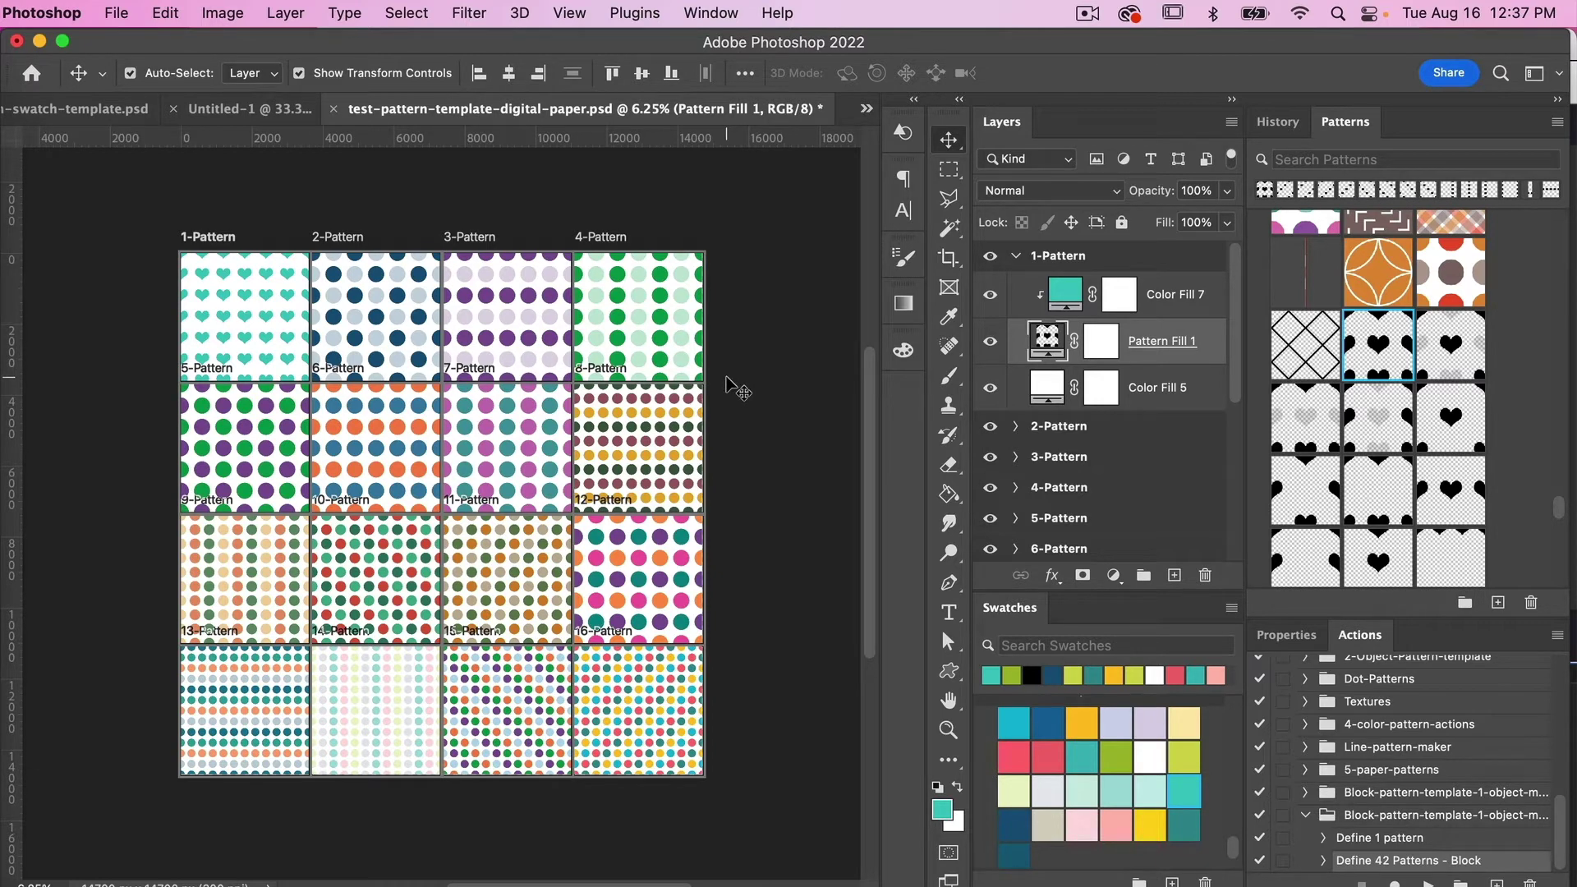
- Set the scale of 1-Pattern's heart Pattern Fill 1 to 50%
key(super+equal)
scroll(205, 401, left, 3)
scroll(205, 401, up, 2)
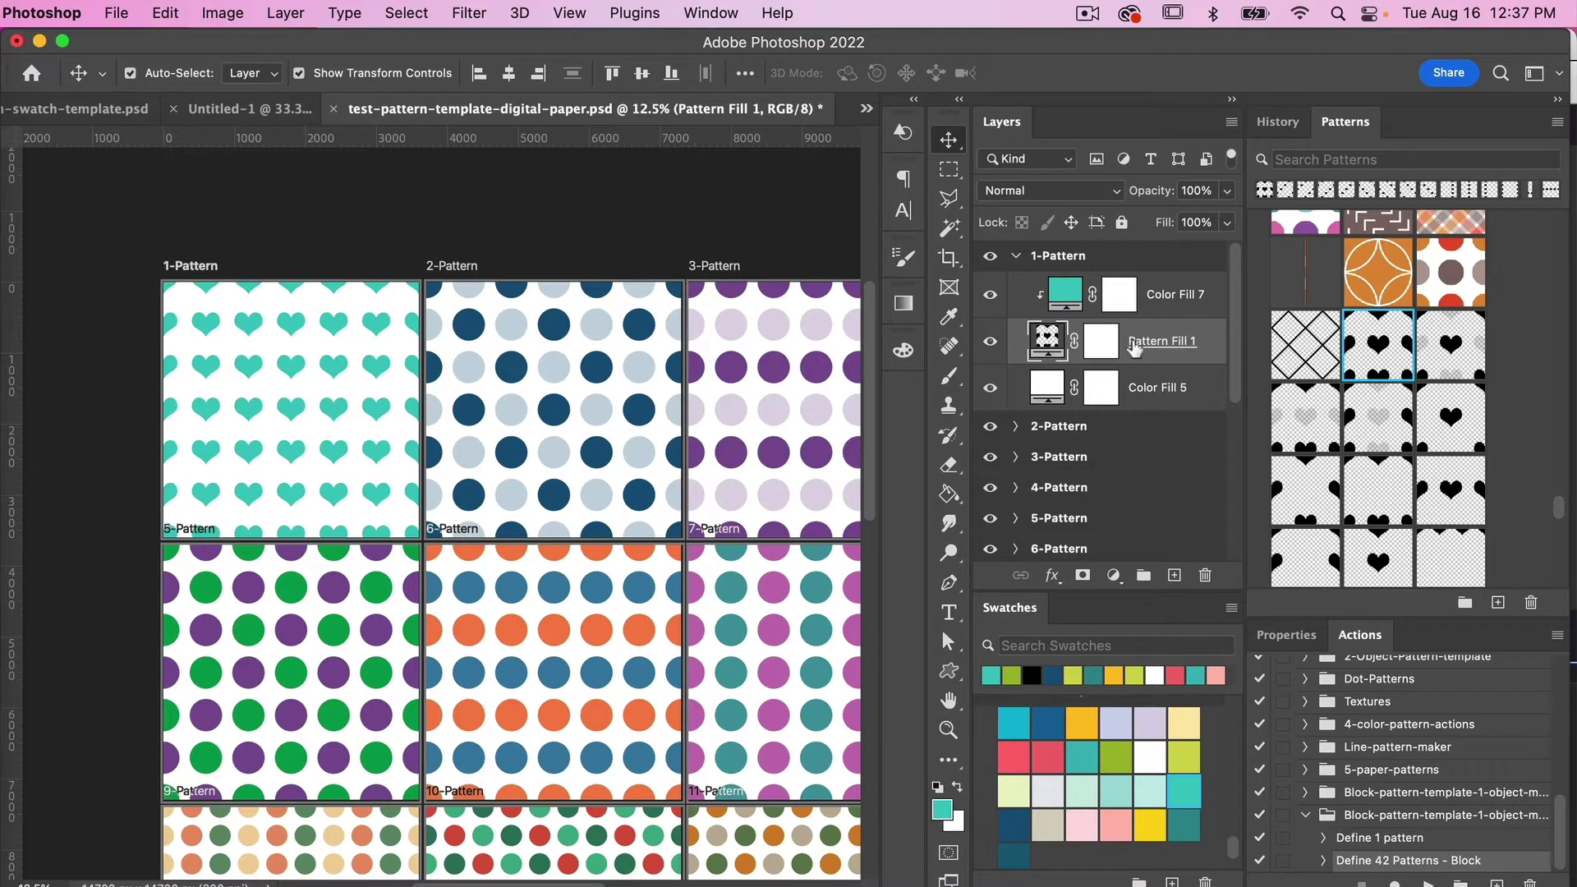
double_click(1050, 343)
drag(1032, 460, 983, 465)
text(50)
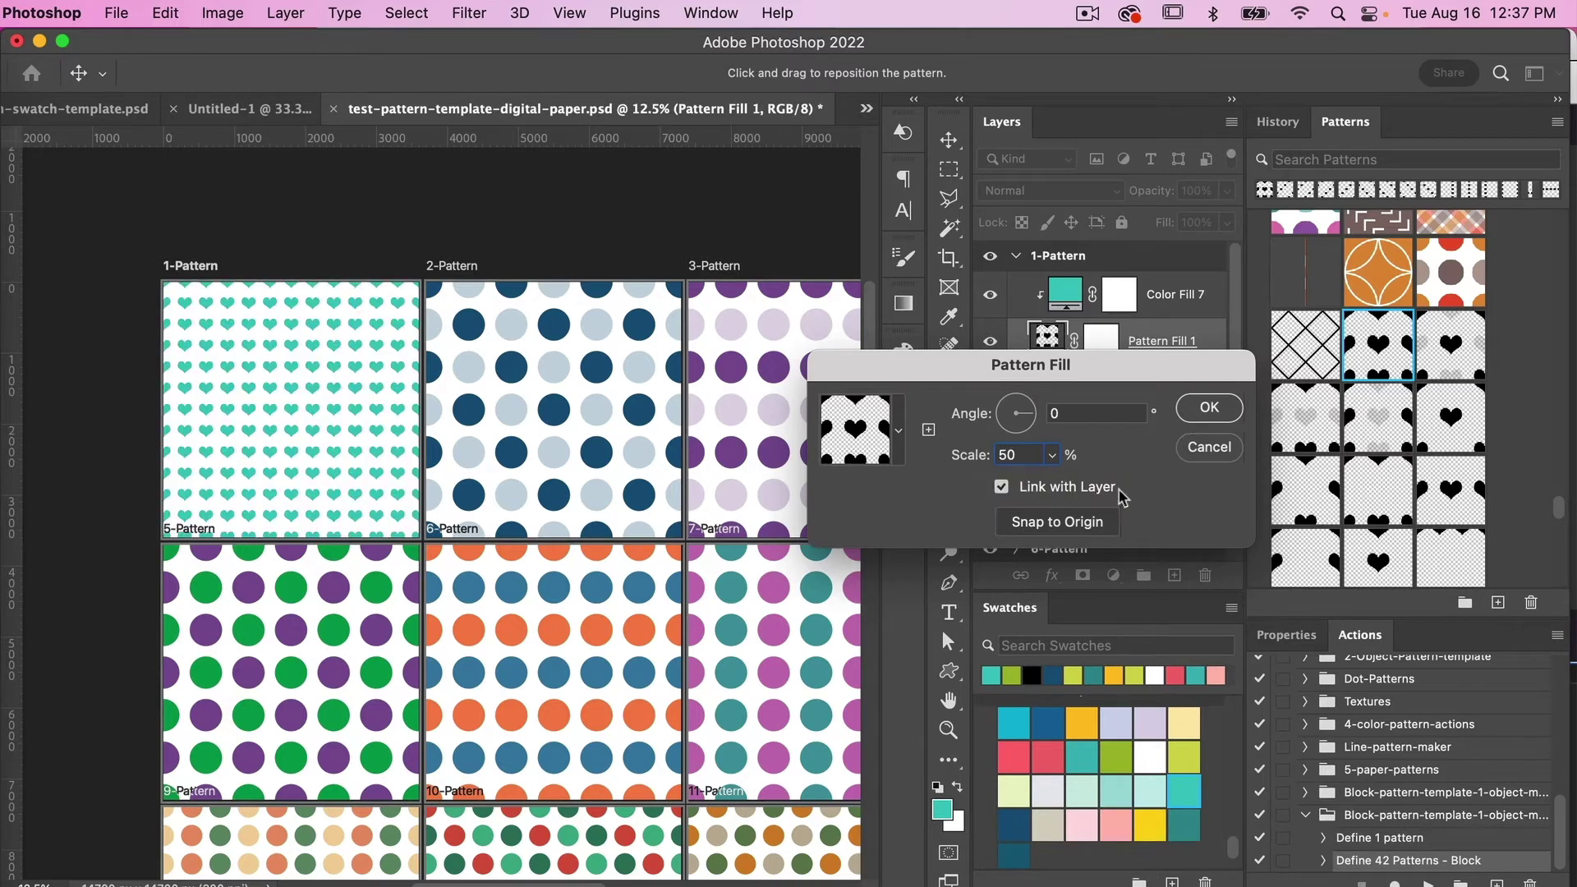
- Try shifting the hearts within 1-Pattern, snap the pattern to the origin and accept the fill settings
mouse_move(335, 394)
mouse_down()
mouse_move(304, 398)
mouse_move(345, 412)
mouse_move(337, 424)
mouse_up()
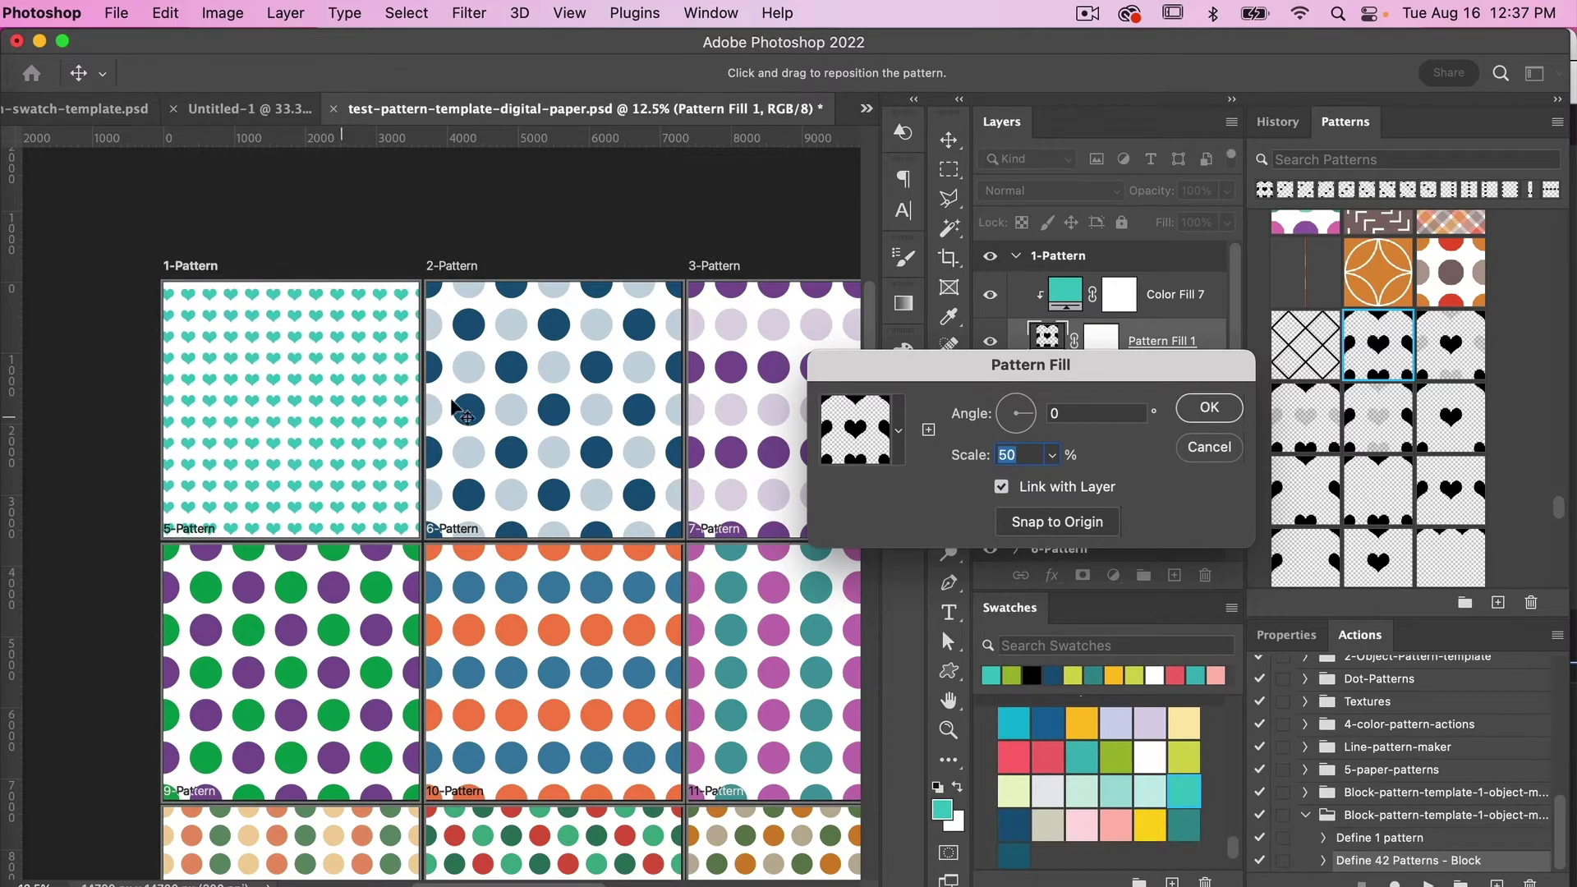
click(1019, 525)
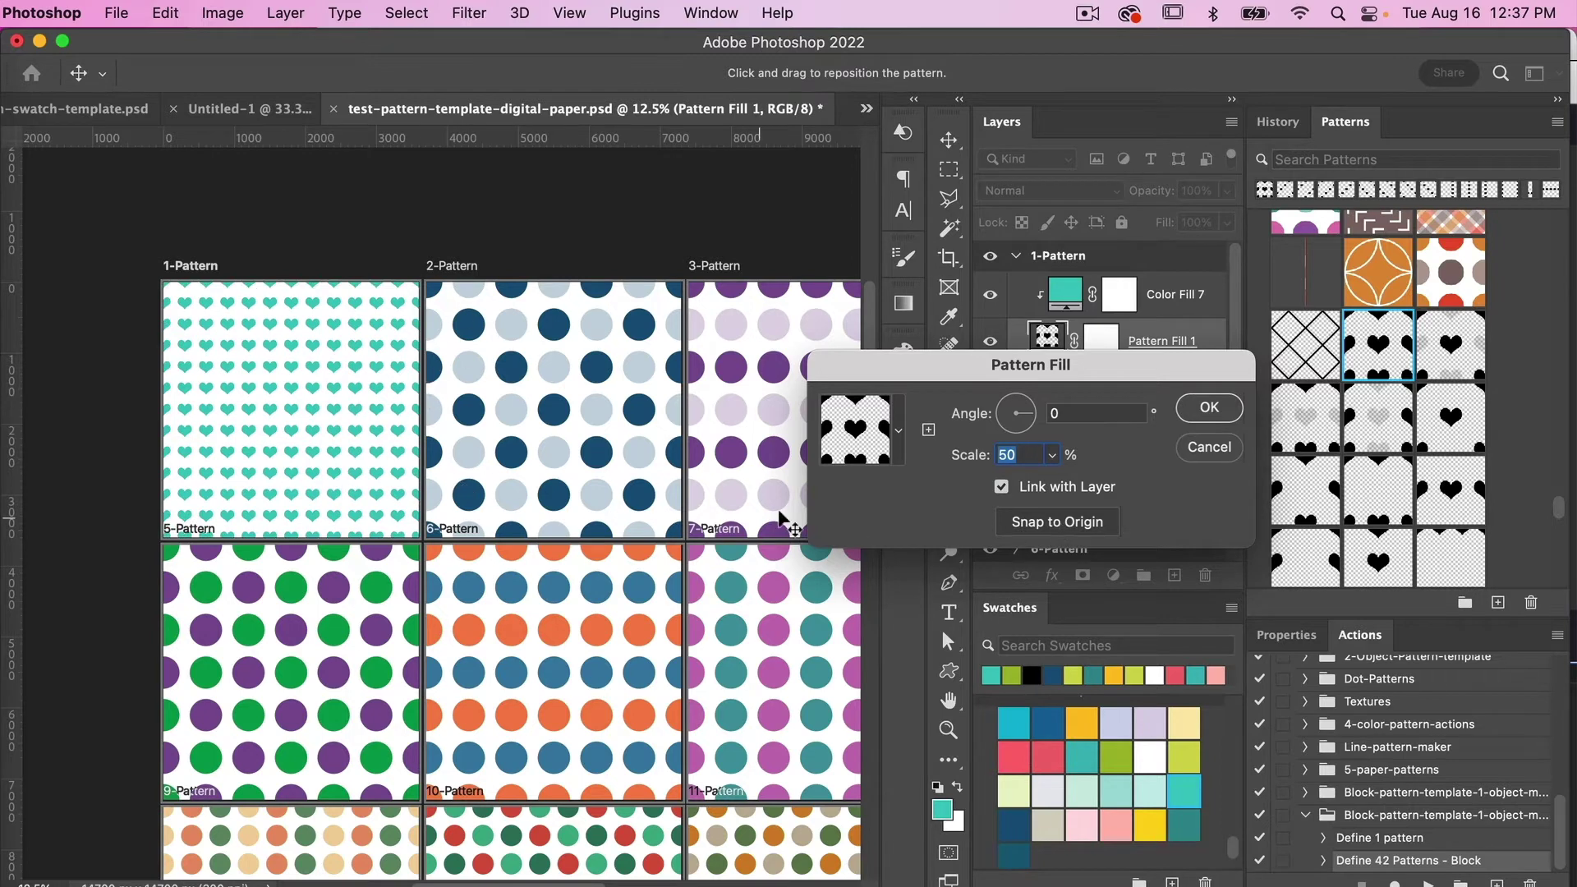
click(1210, 408)
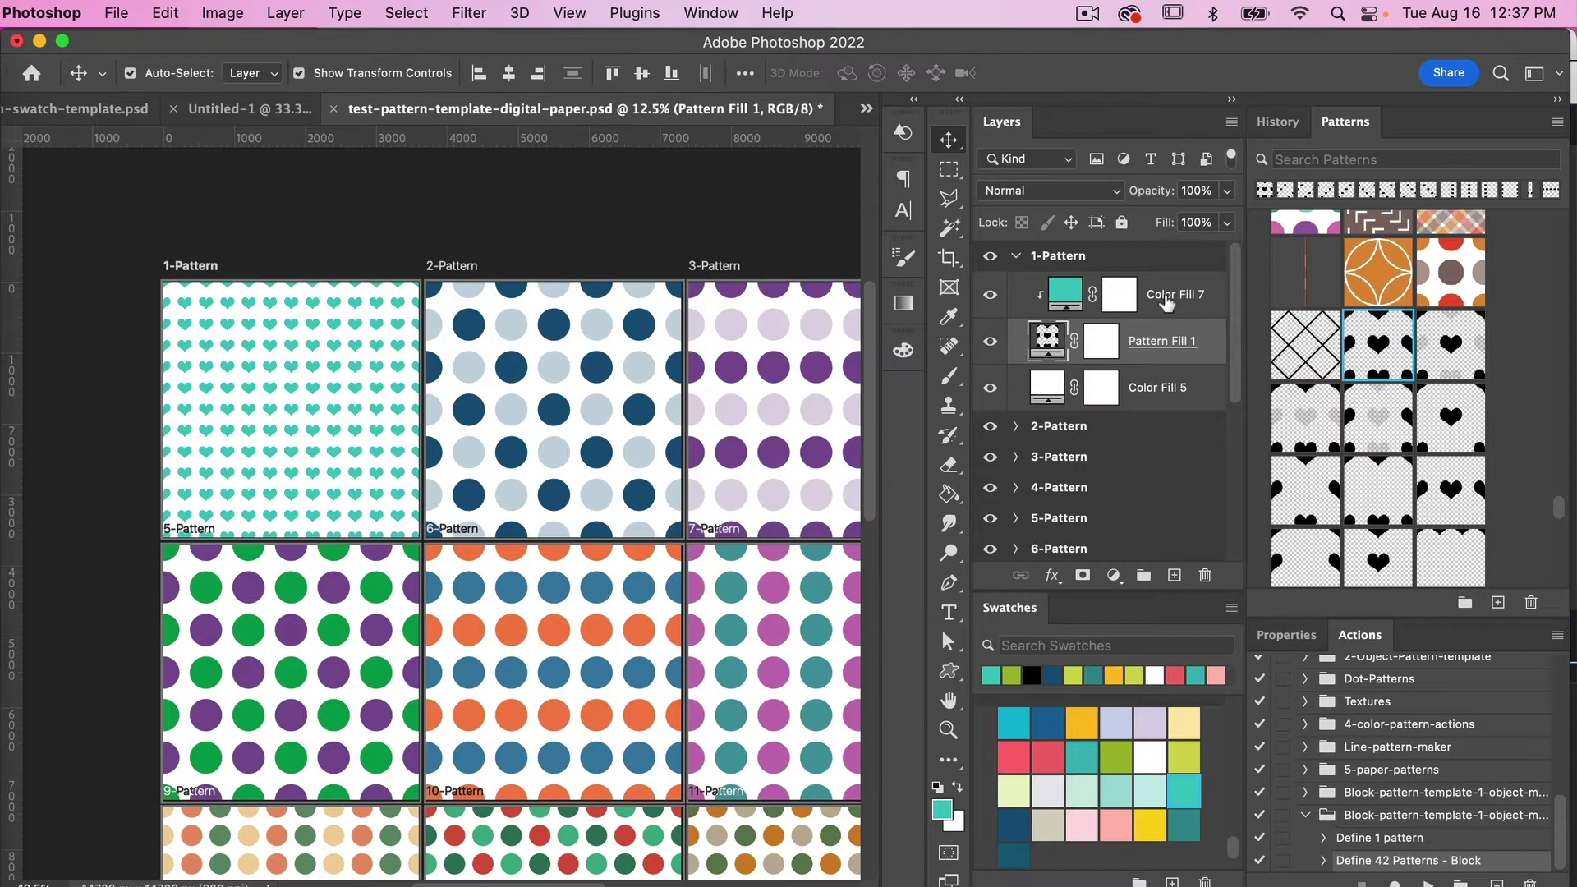
- Try yellow and dark teal on 1-Pattern's Color Fill 7 and settle on the pinkish-red swatch for the hearts
click(1111, 315)
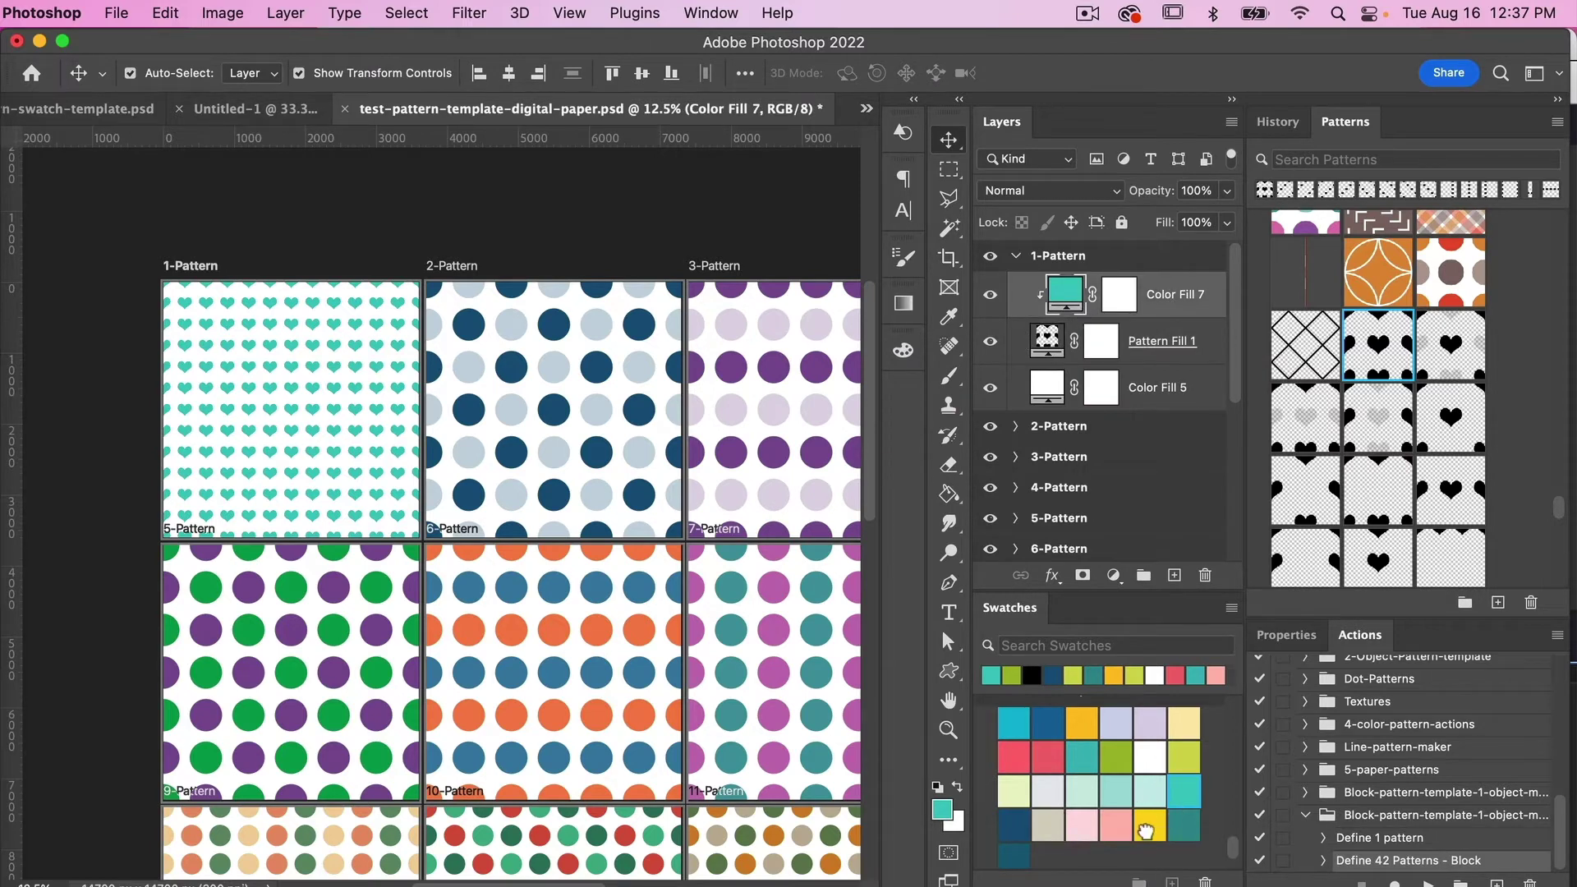
click(1151, 824)
click(1183, 825)
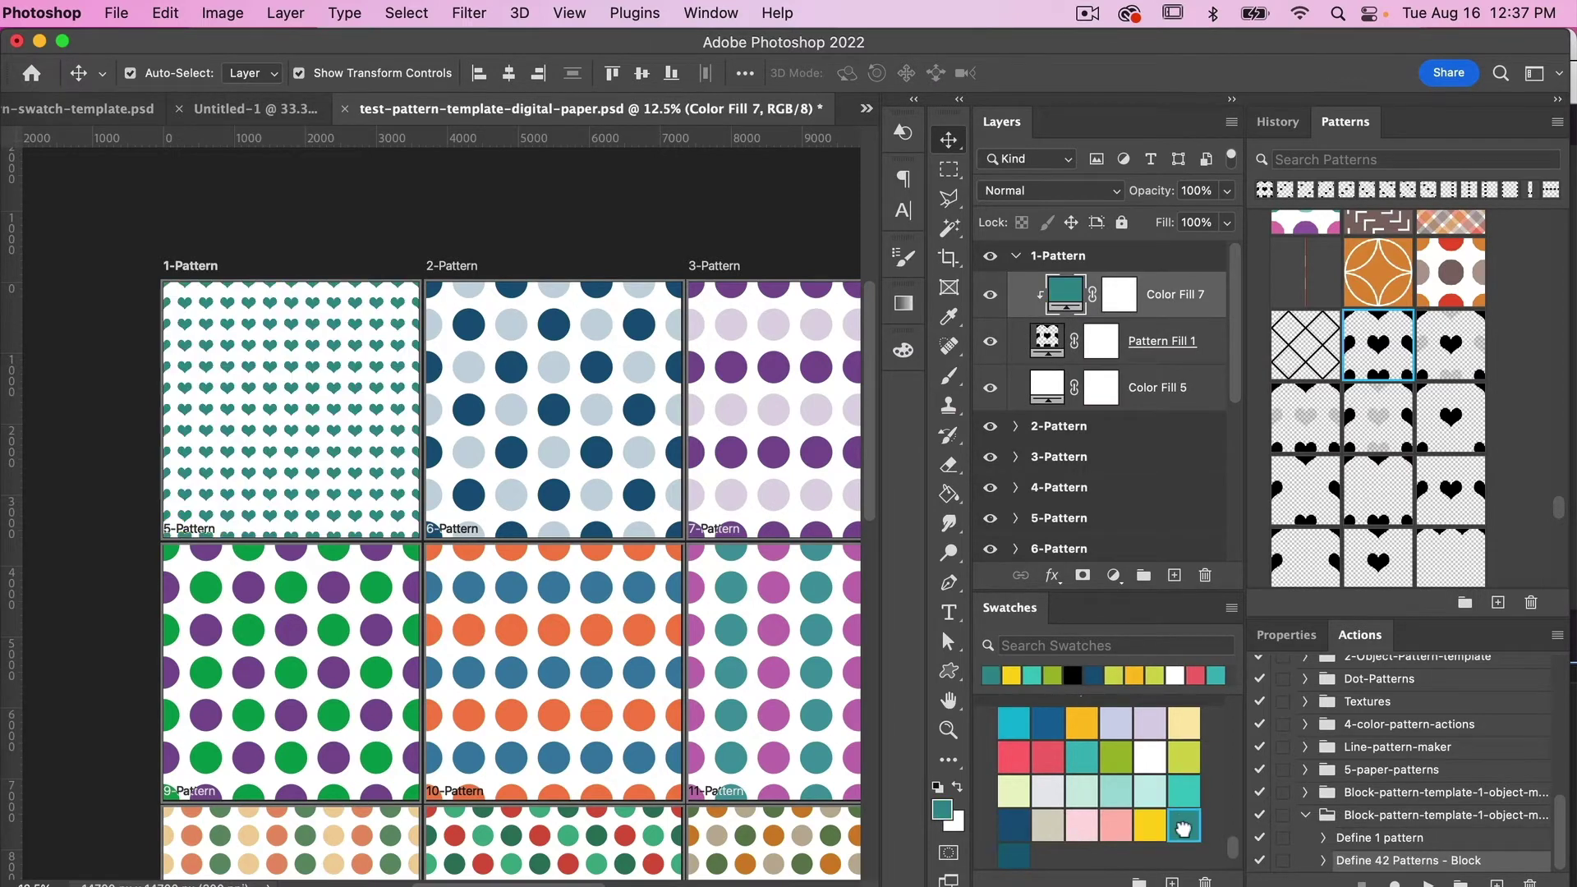
click(1045, 761)
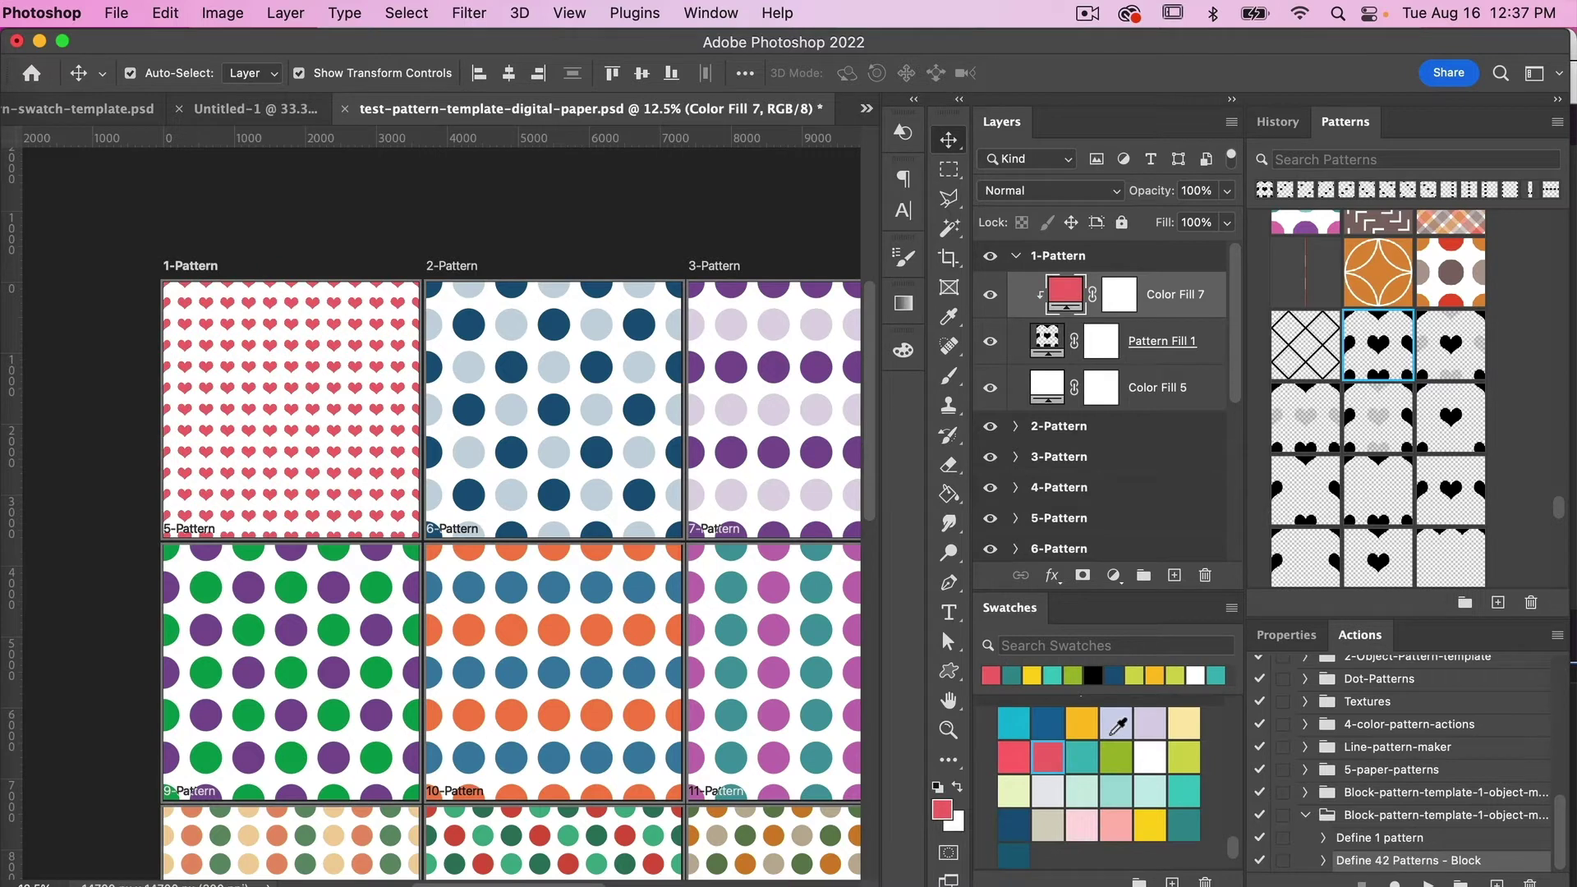
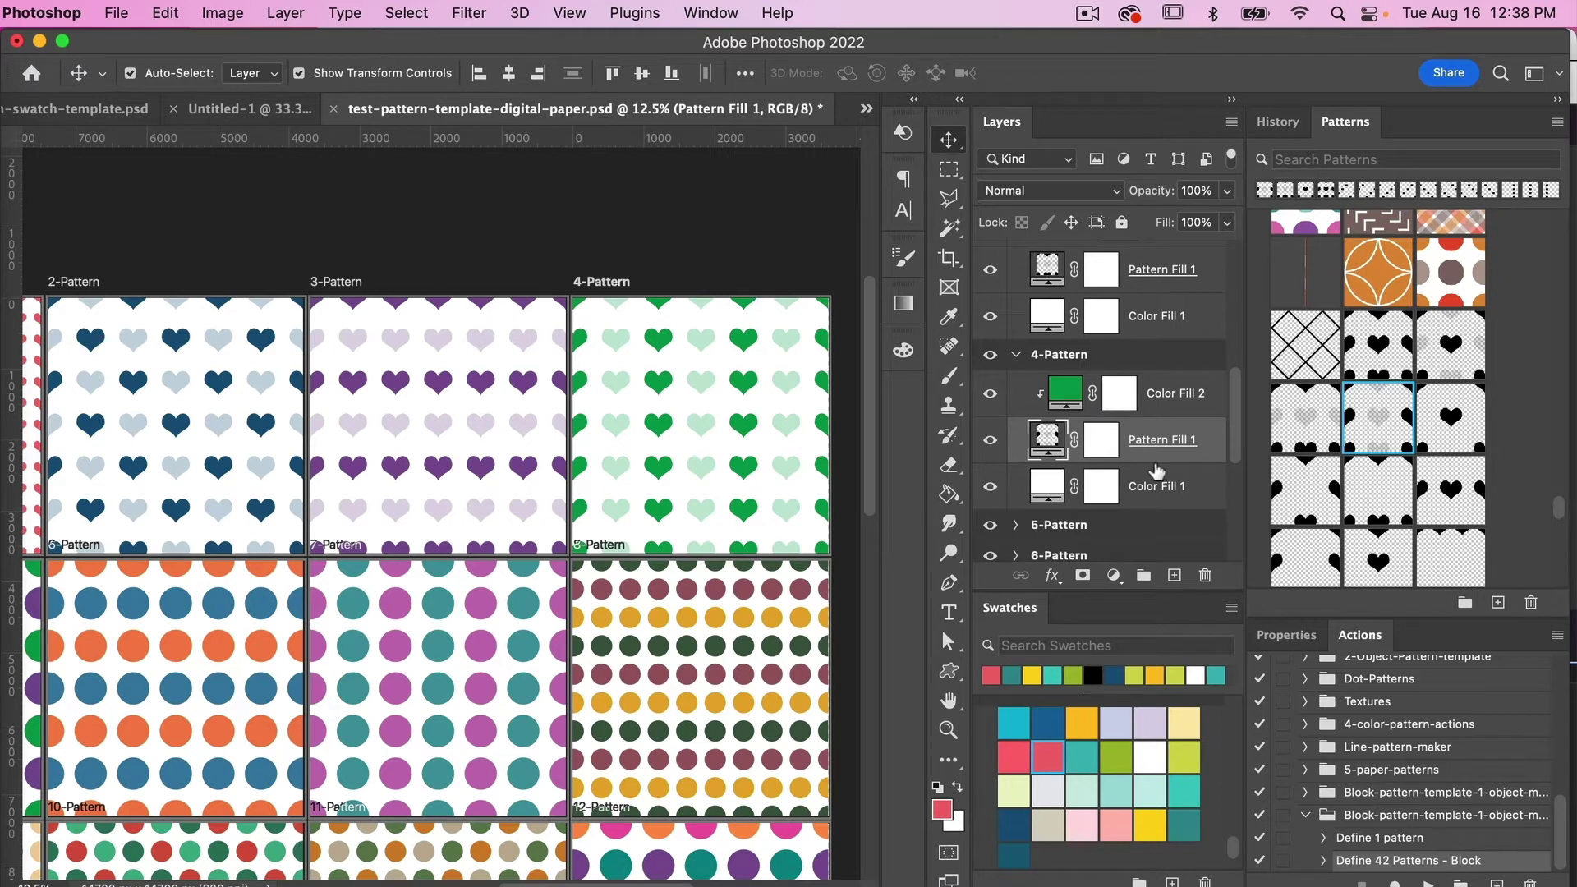
- Expand 5-Pattern and apply the pattern with a centre heart and corner hearts to its green Pattern Fill 1 layer
scroll(515, 529, left, 10)
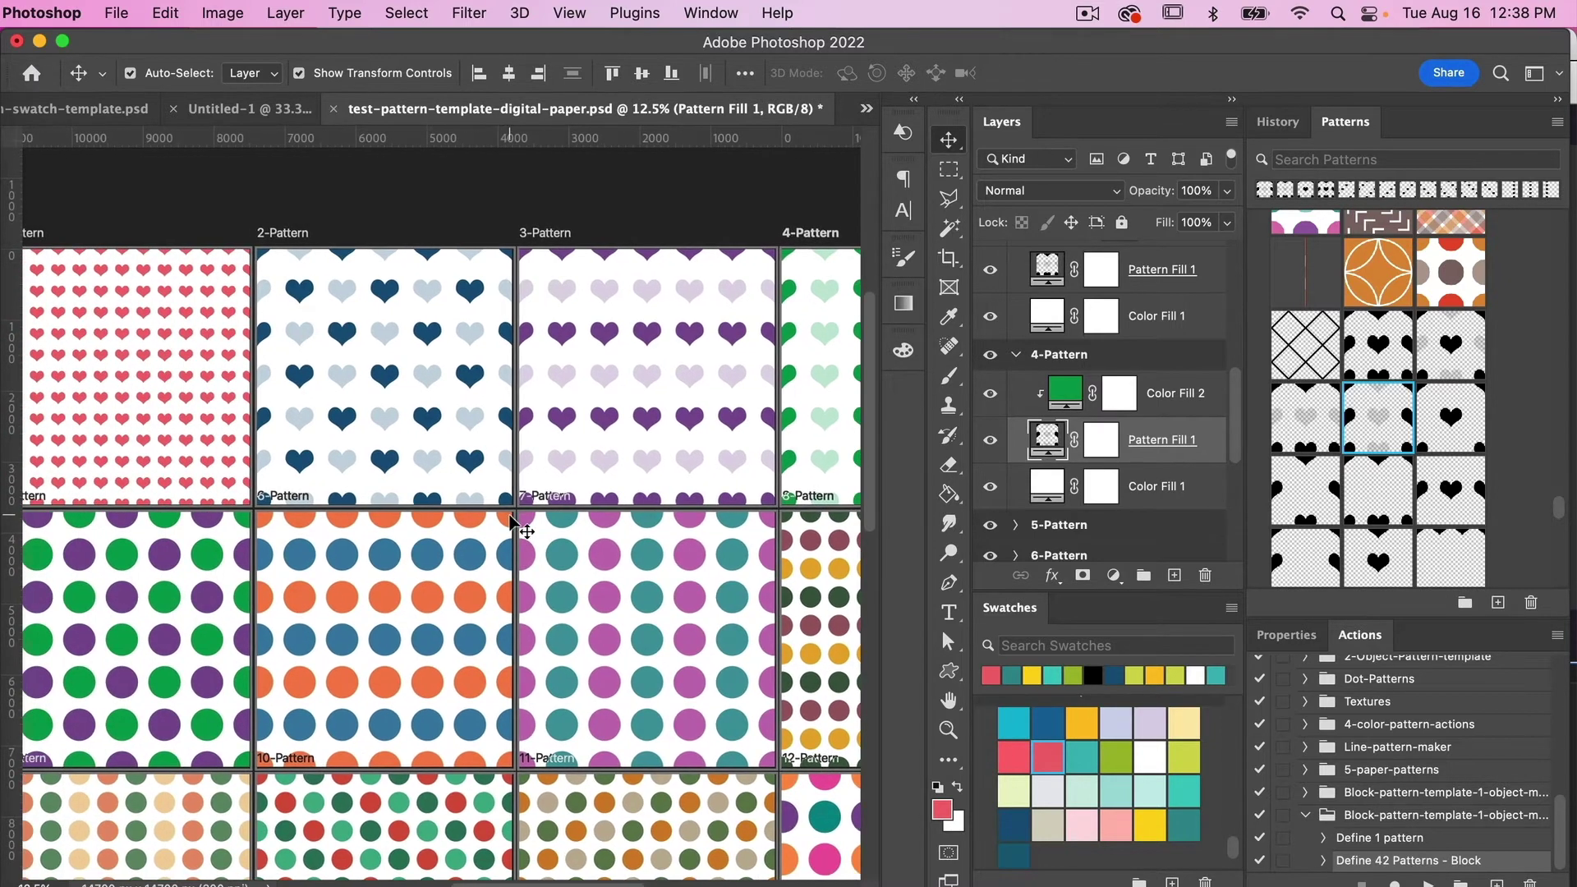
scroll(511, 526, down, 3)
scroll(518, 529, down, 3)
scroll(518, 528, right, 1)
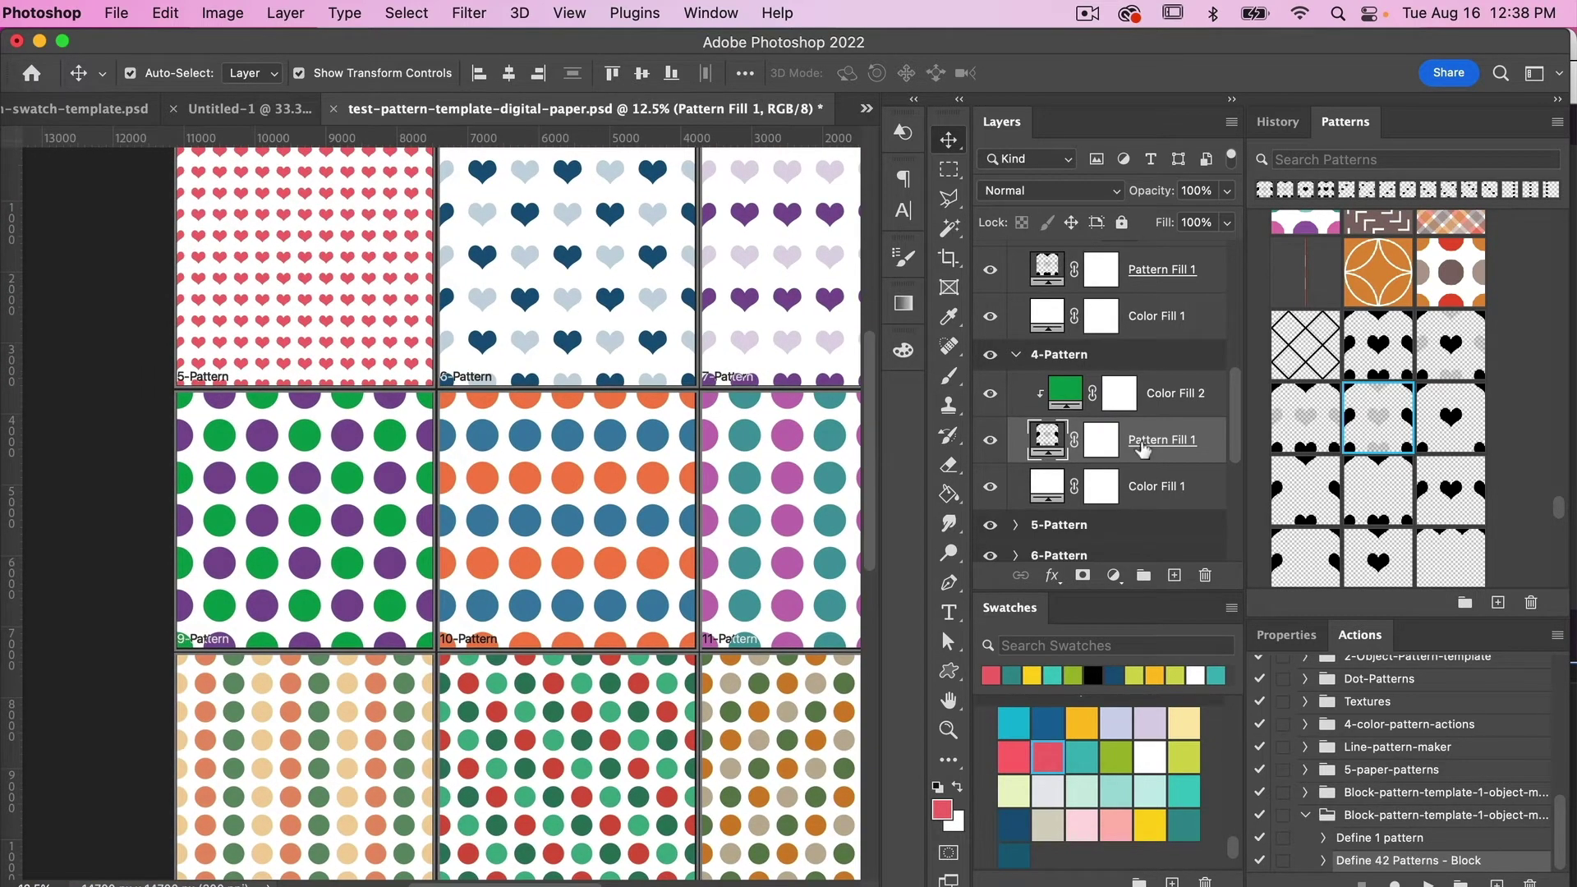
scroll(1093, 446, down, 3)
click(1048, 415)
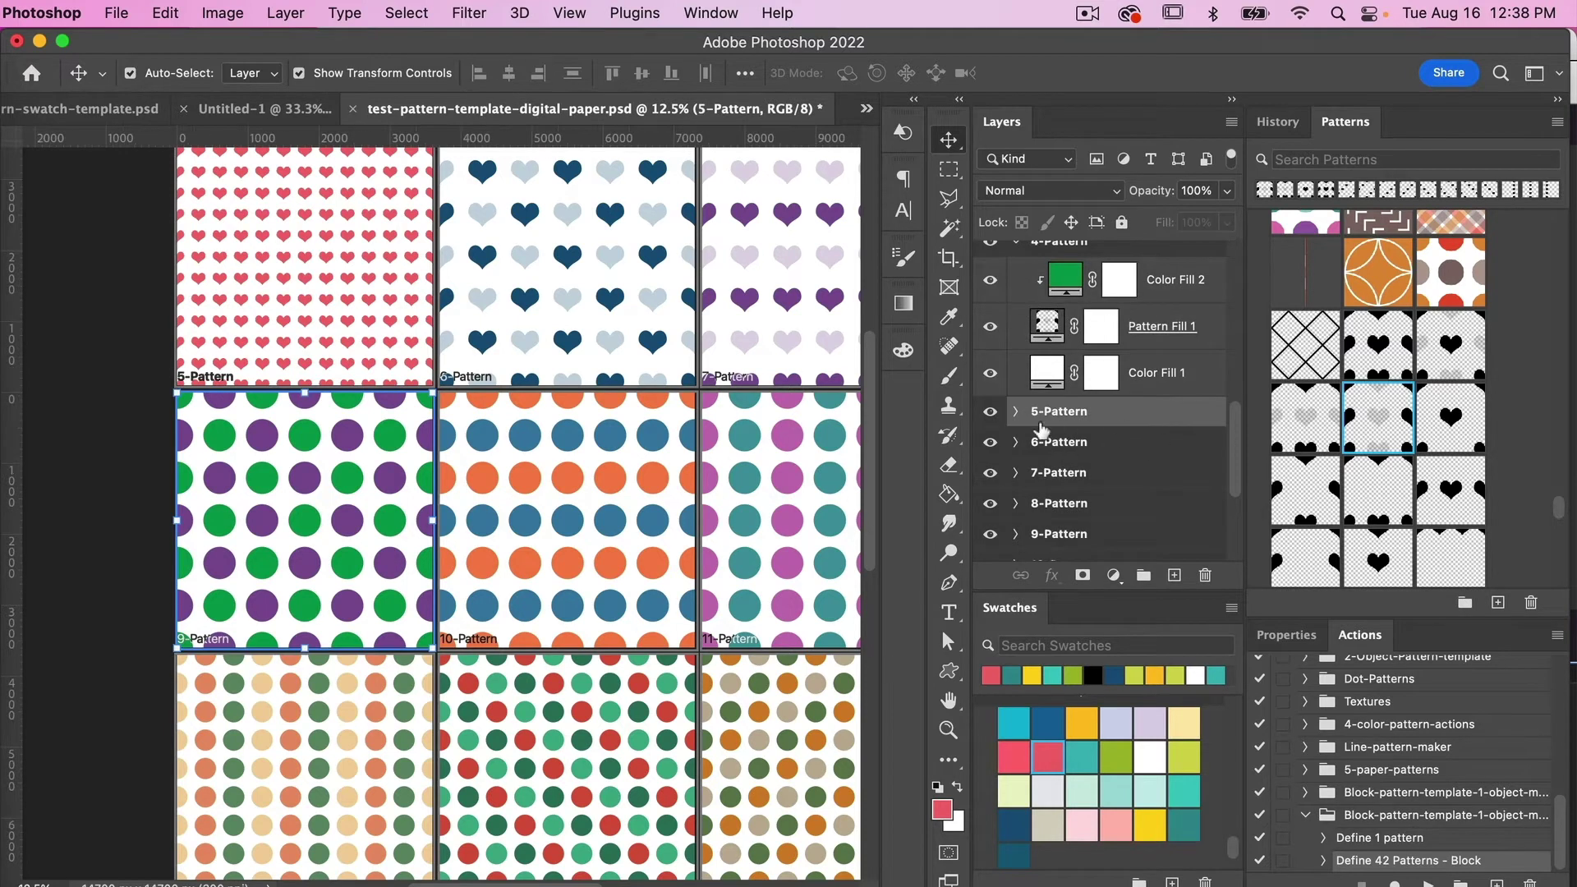
click(1016, 412)
scroll(1165, 433, down, 3)
click(1167, 384)
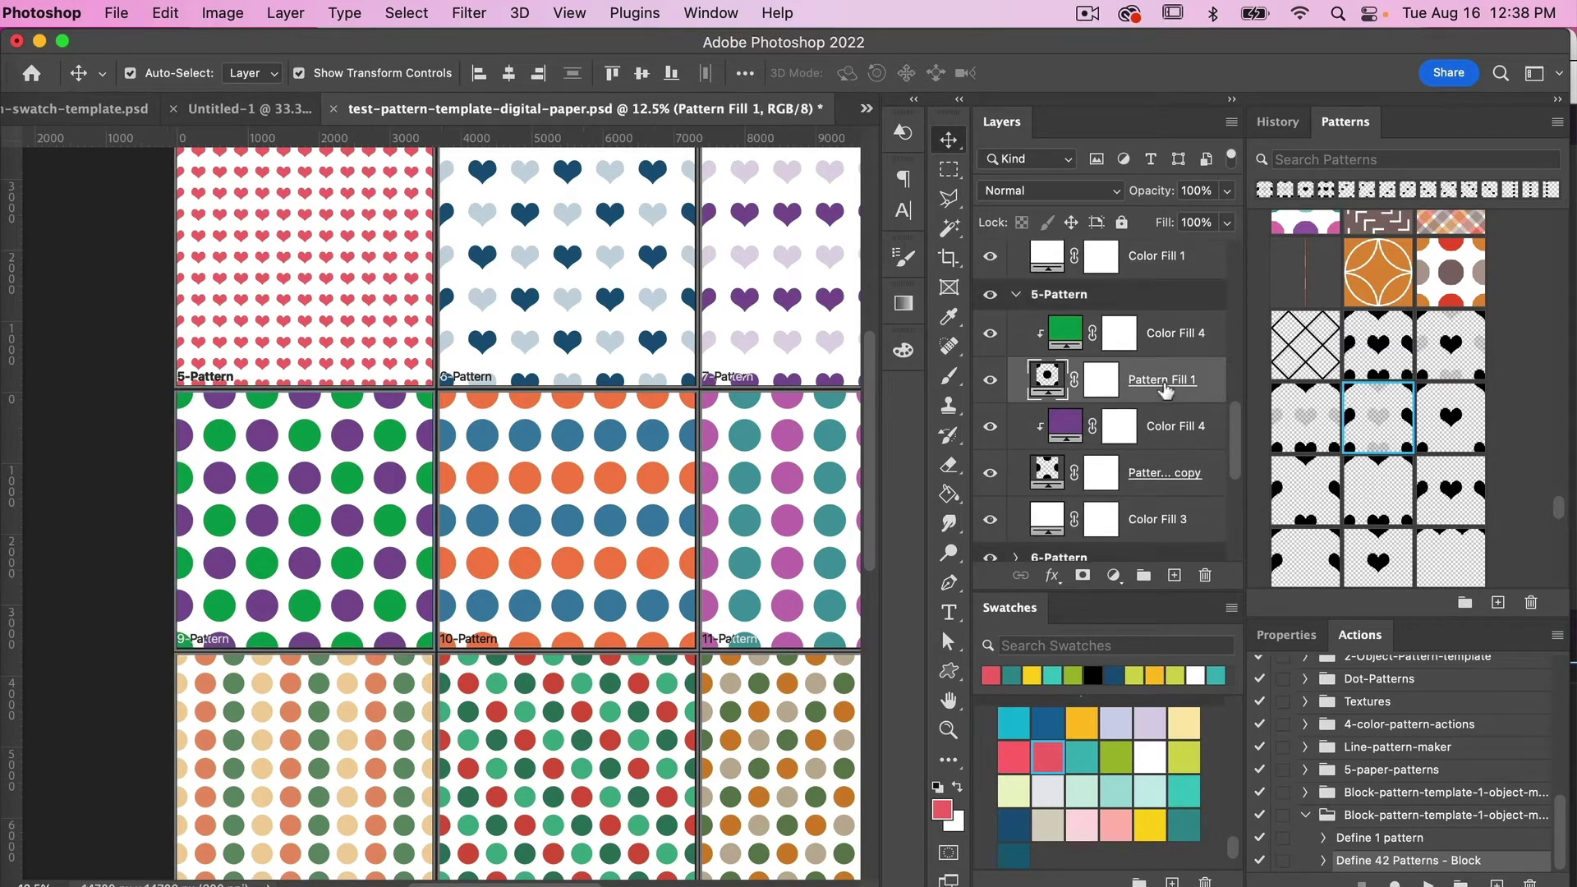
click(1454, 415)
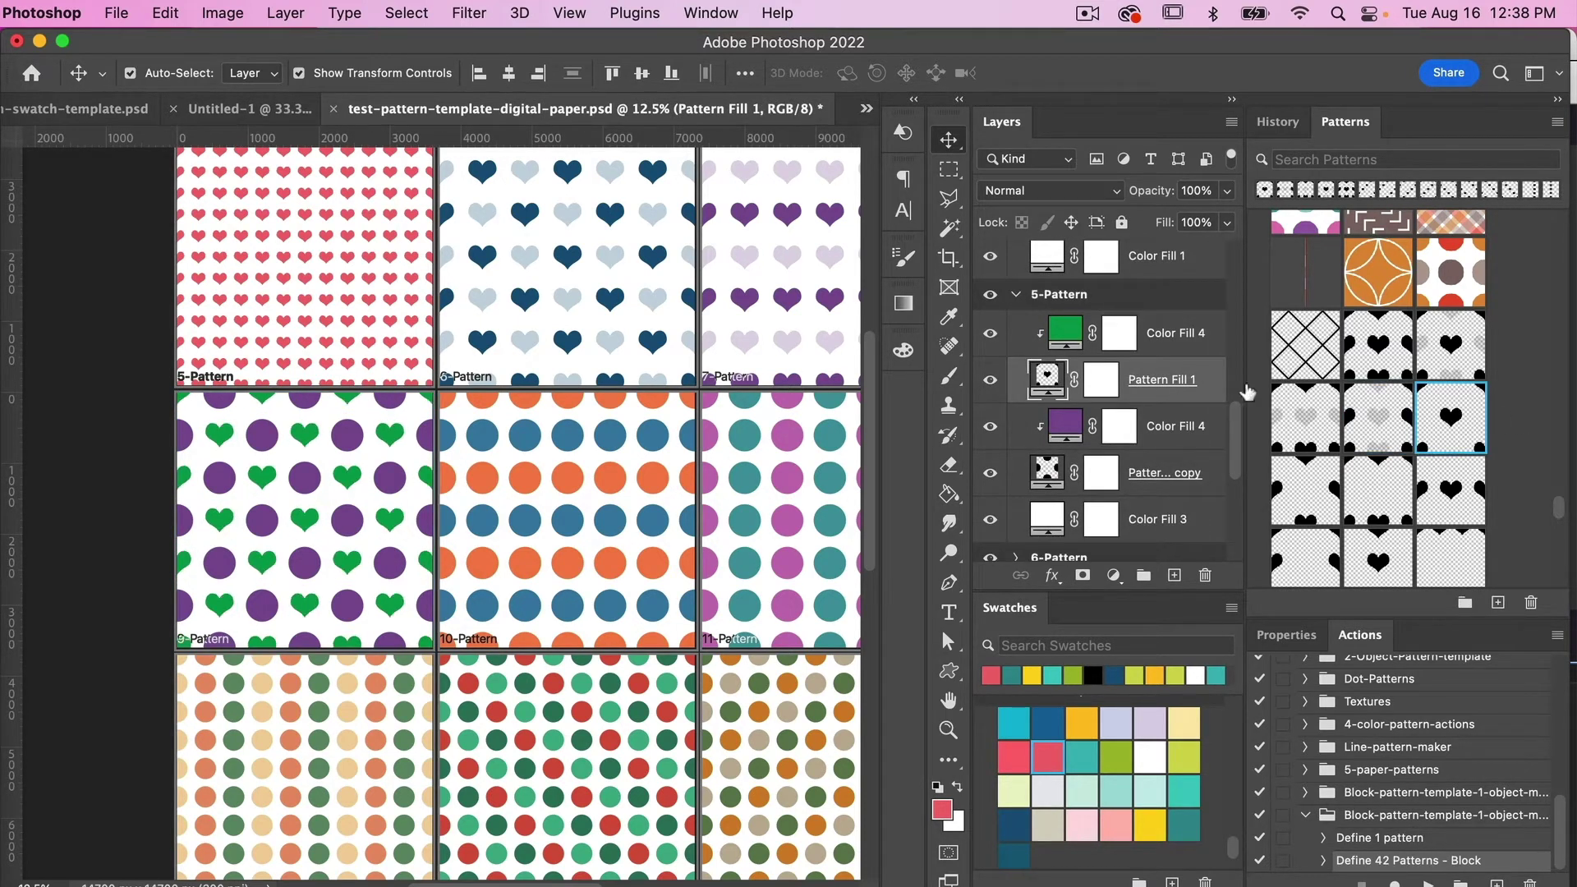
- Apply the matching edge-heart pattern to 5-Pattern's purple Pattern Fill 1 copy layer
click(1158, 482)
click(353, 483)
click(1164, 478)
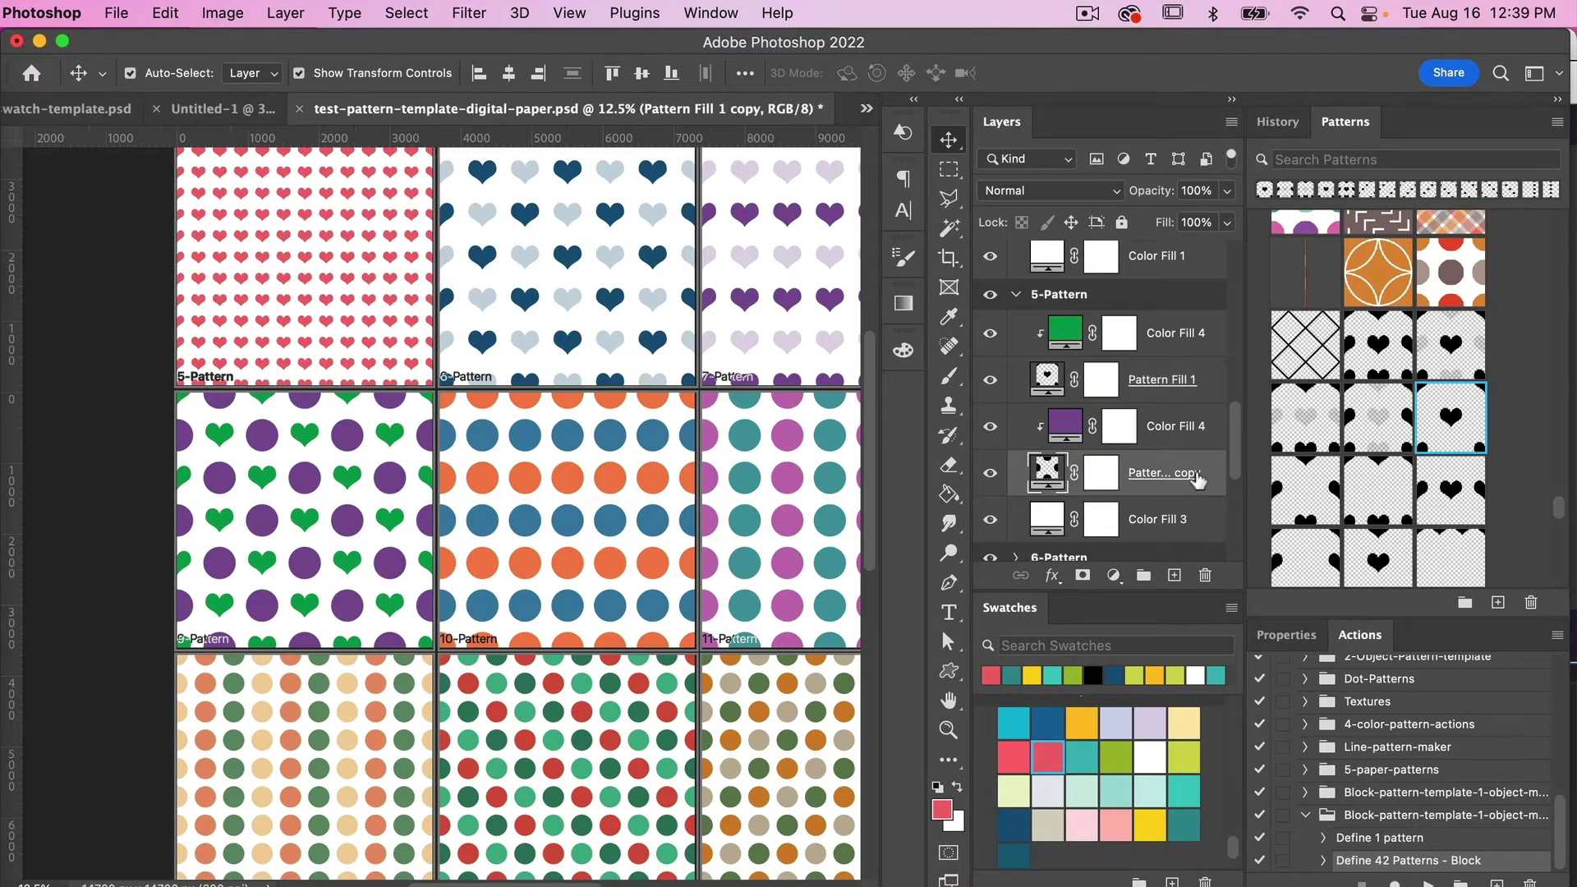
click(1306, 491)
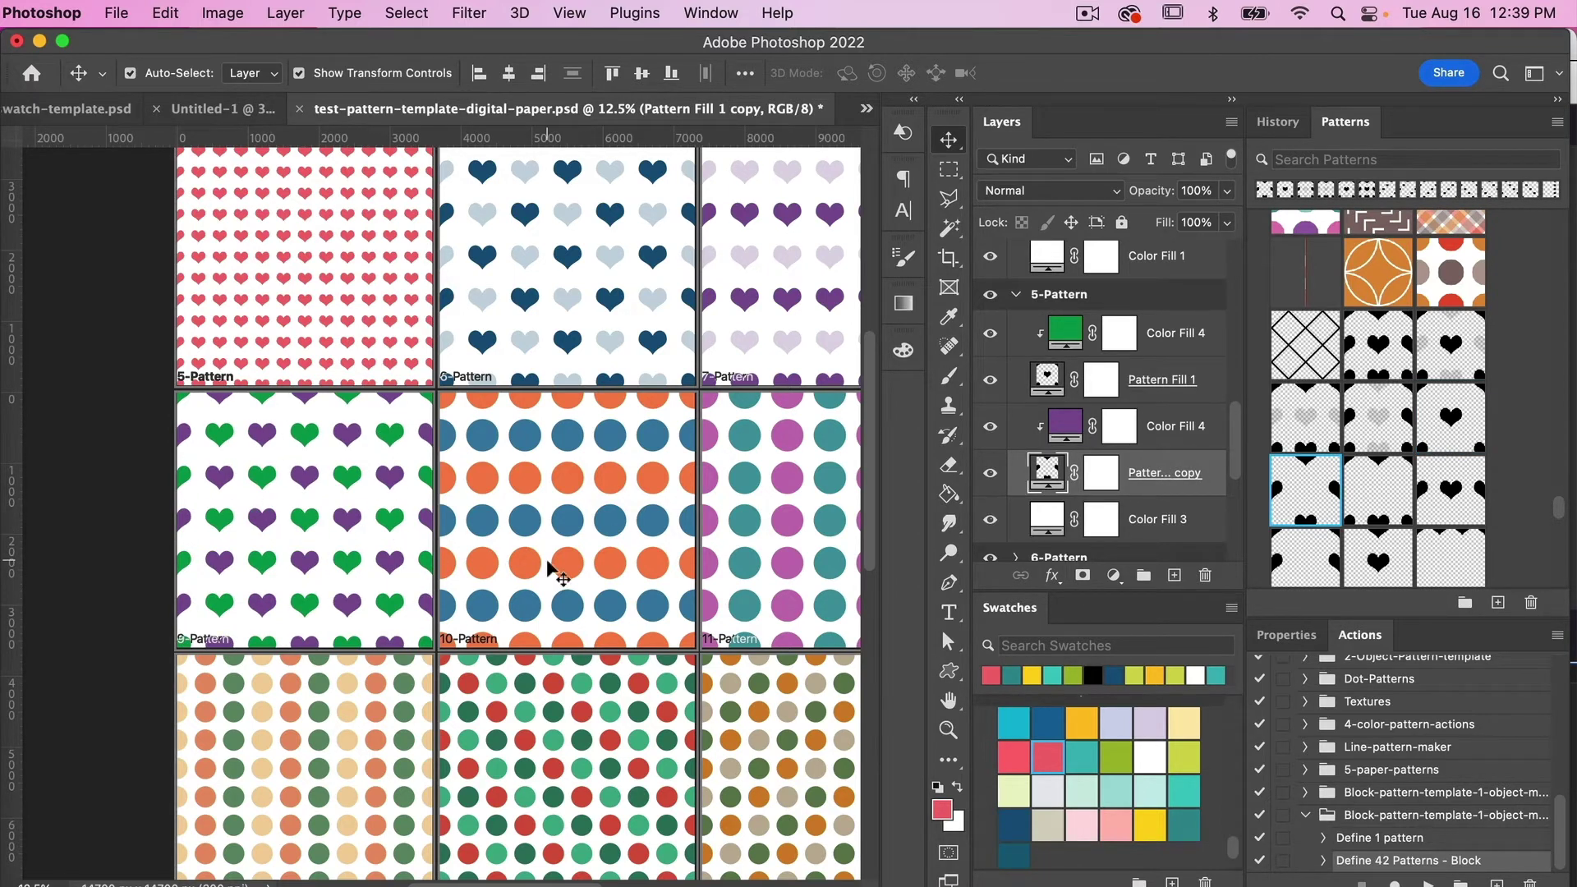
- Replace 6-Pattern's orange and blue dot fills with the top-and-bottom row heart pattern and the middle-row heart pattern
scroll(1086, 444, down, 4)
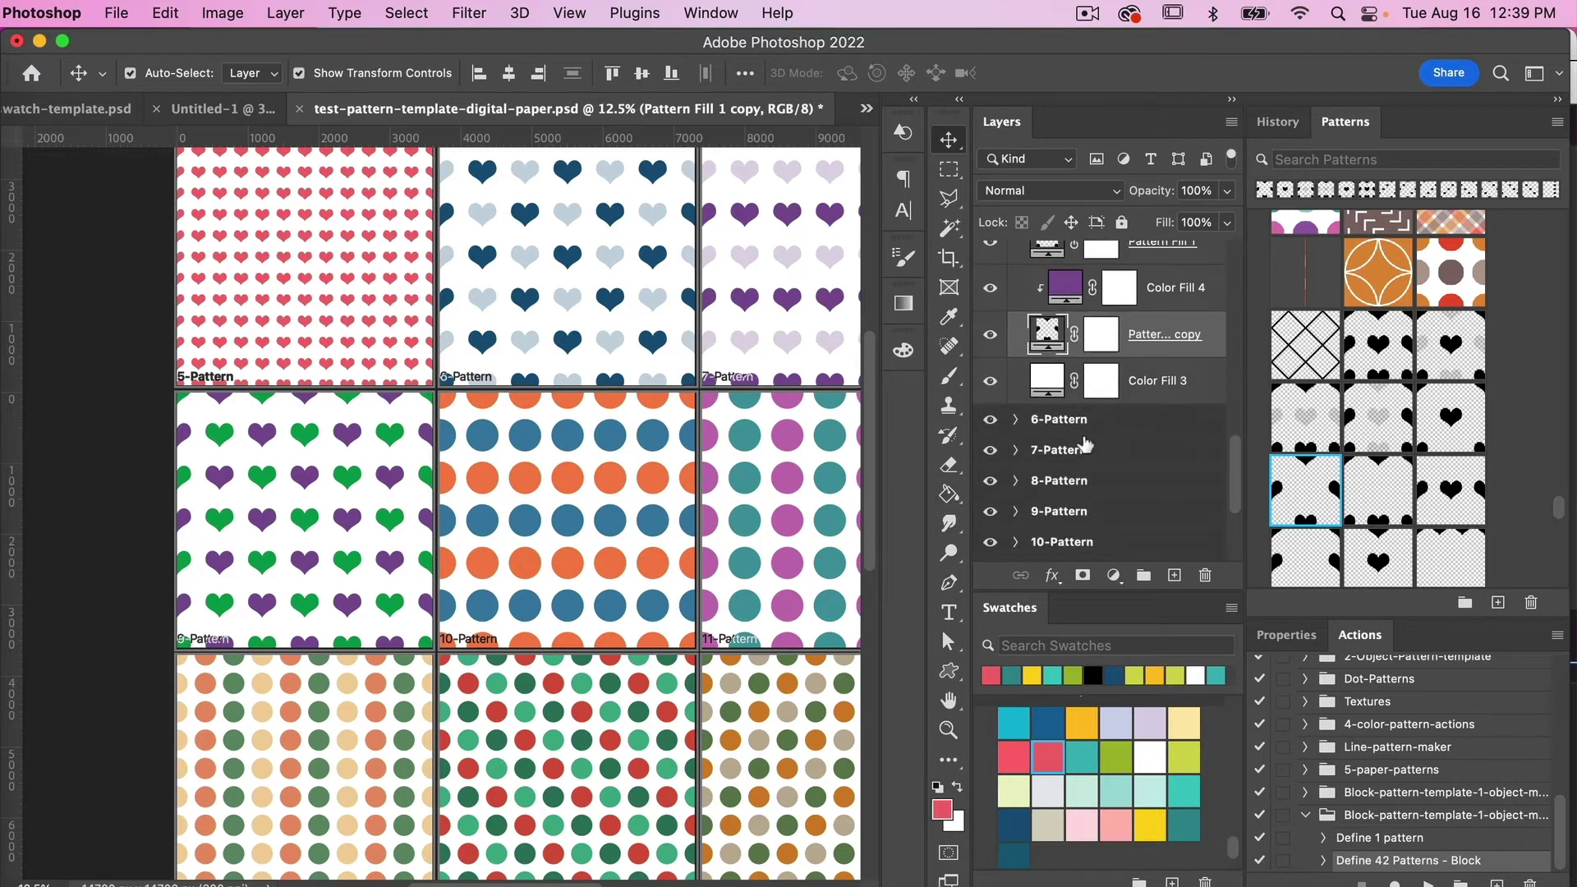
click(1018, 419)
scroll(1149, 394, down, 3)
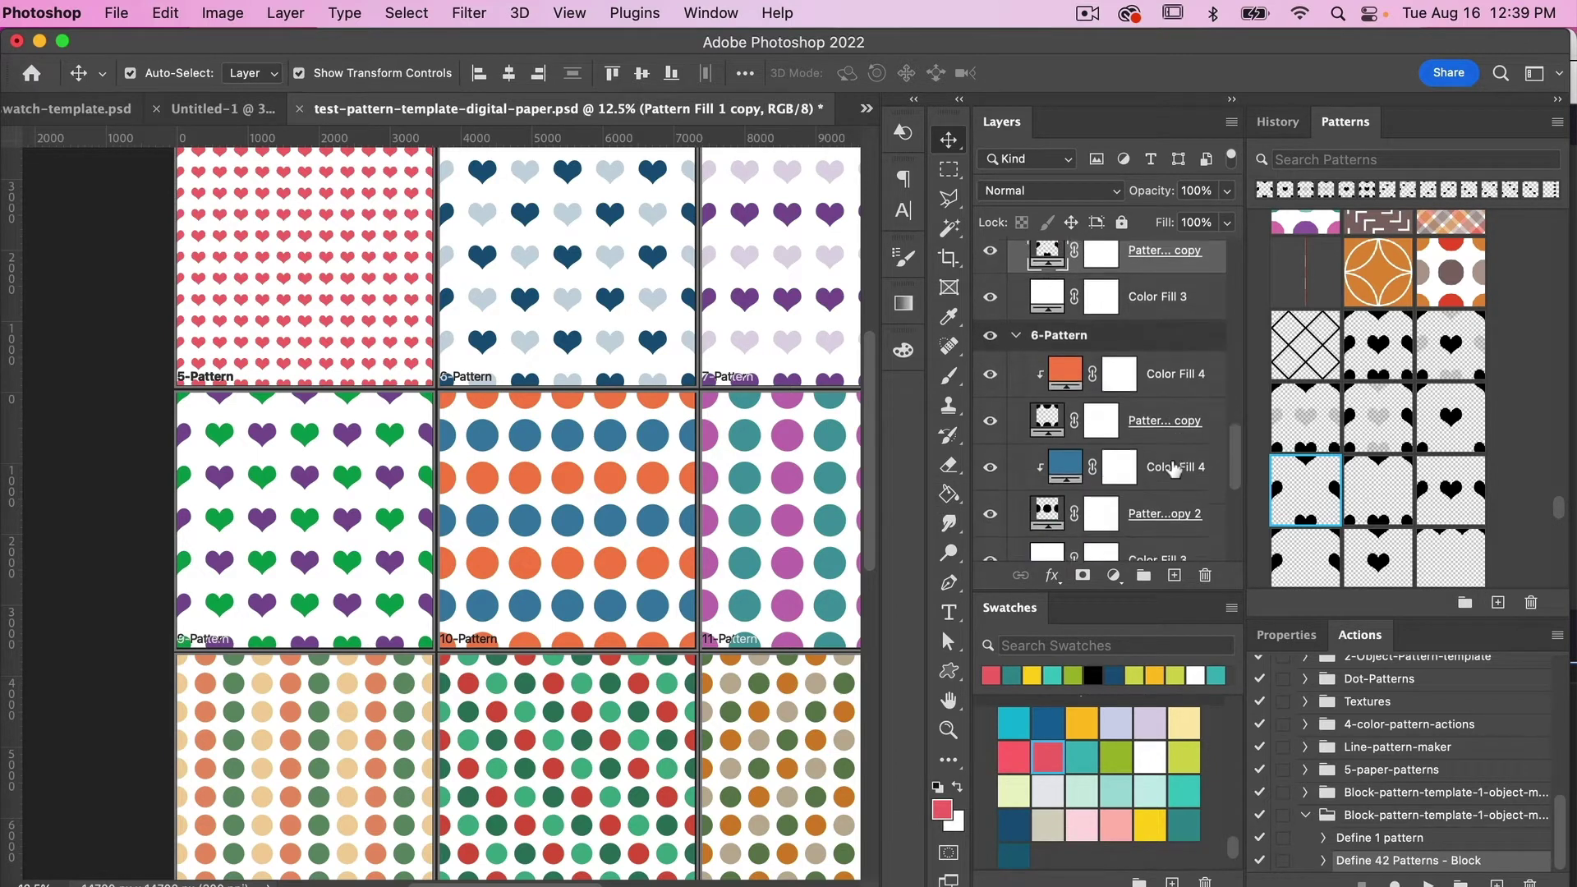
click(1150, 411)
click(1378, 490)
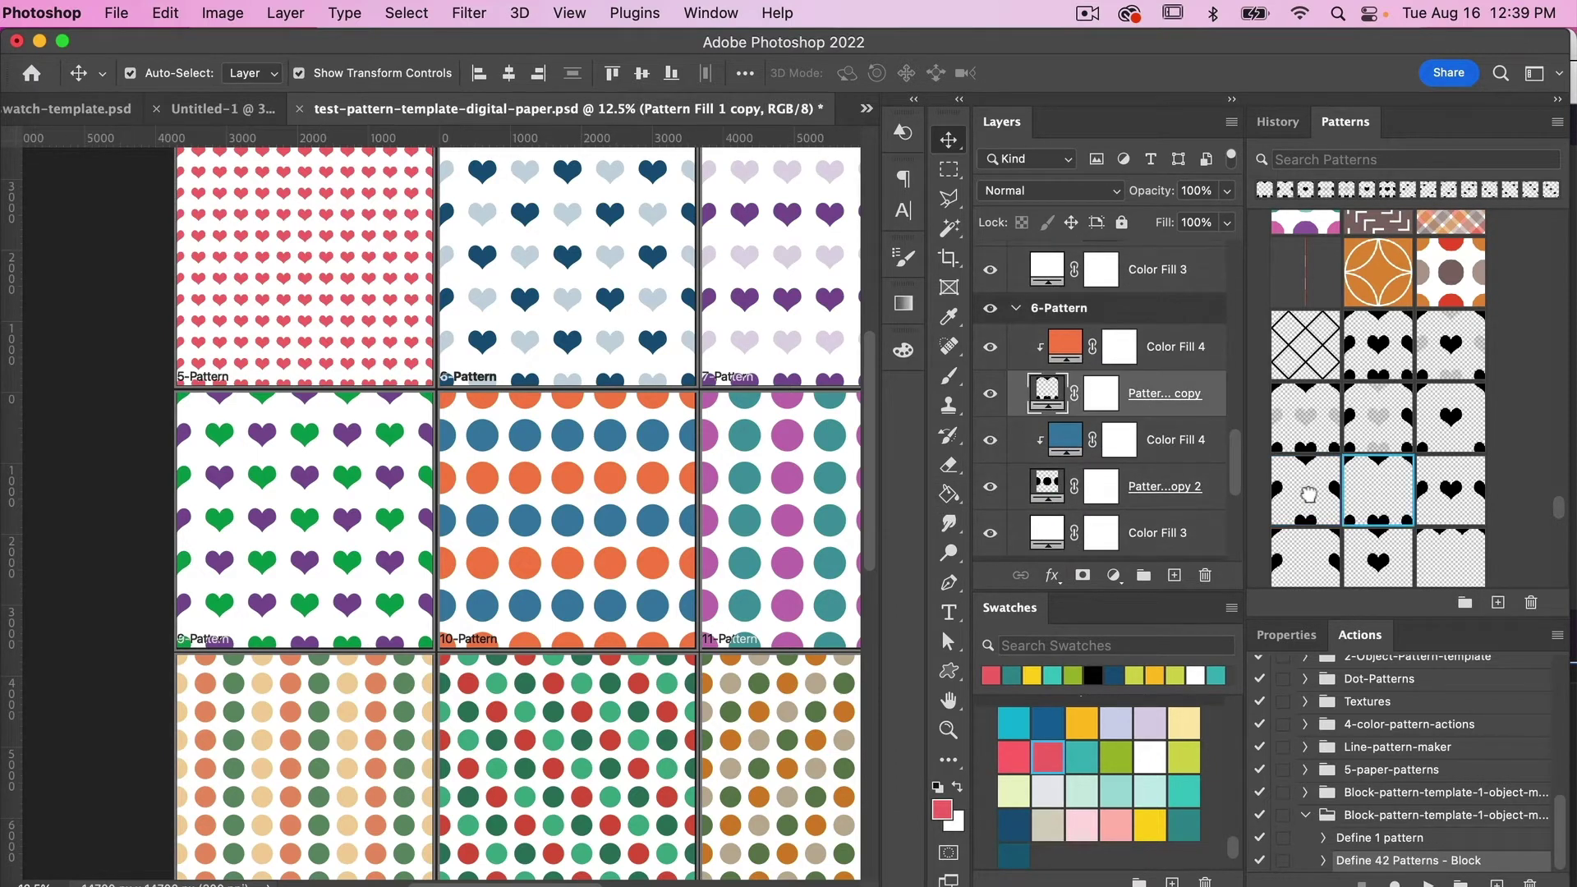
click(1183, 493)
click(1462, 491)
- Replace 7-Pattern's magenta and teal dot fills with the side-column heart pattern and the centre-column heart pattern
scroll(658, 604, right, 5)
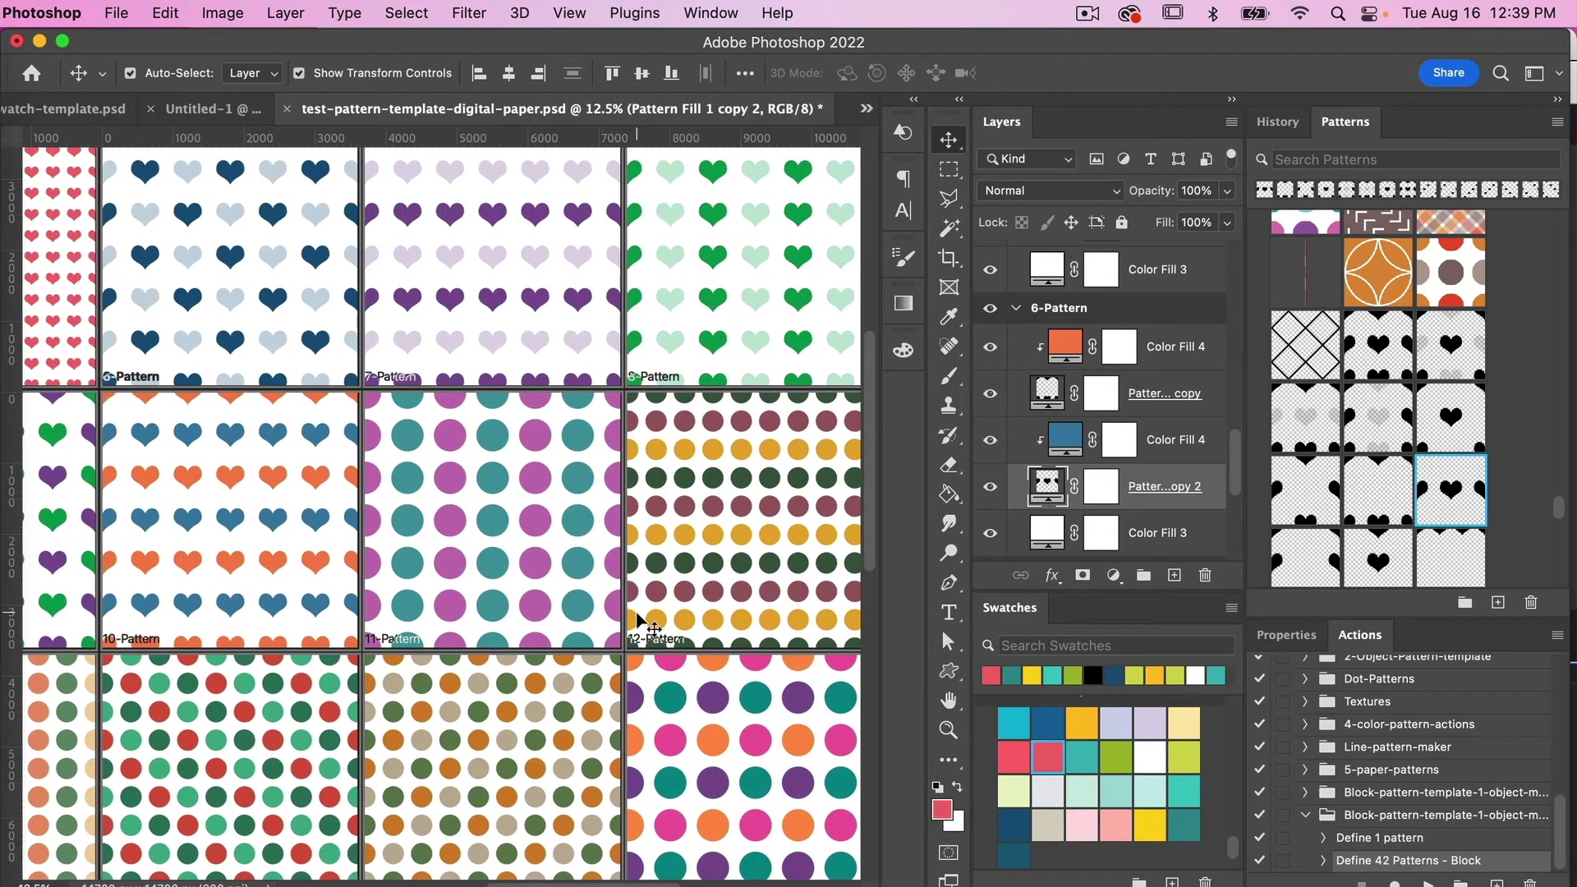
scroll(1109, 482, down, 4)
click(1016, 400)
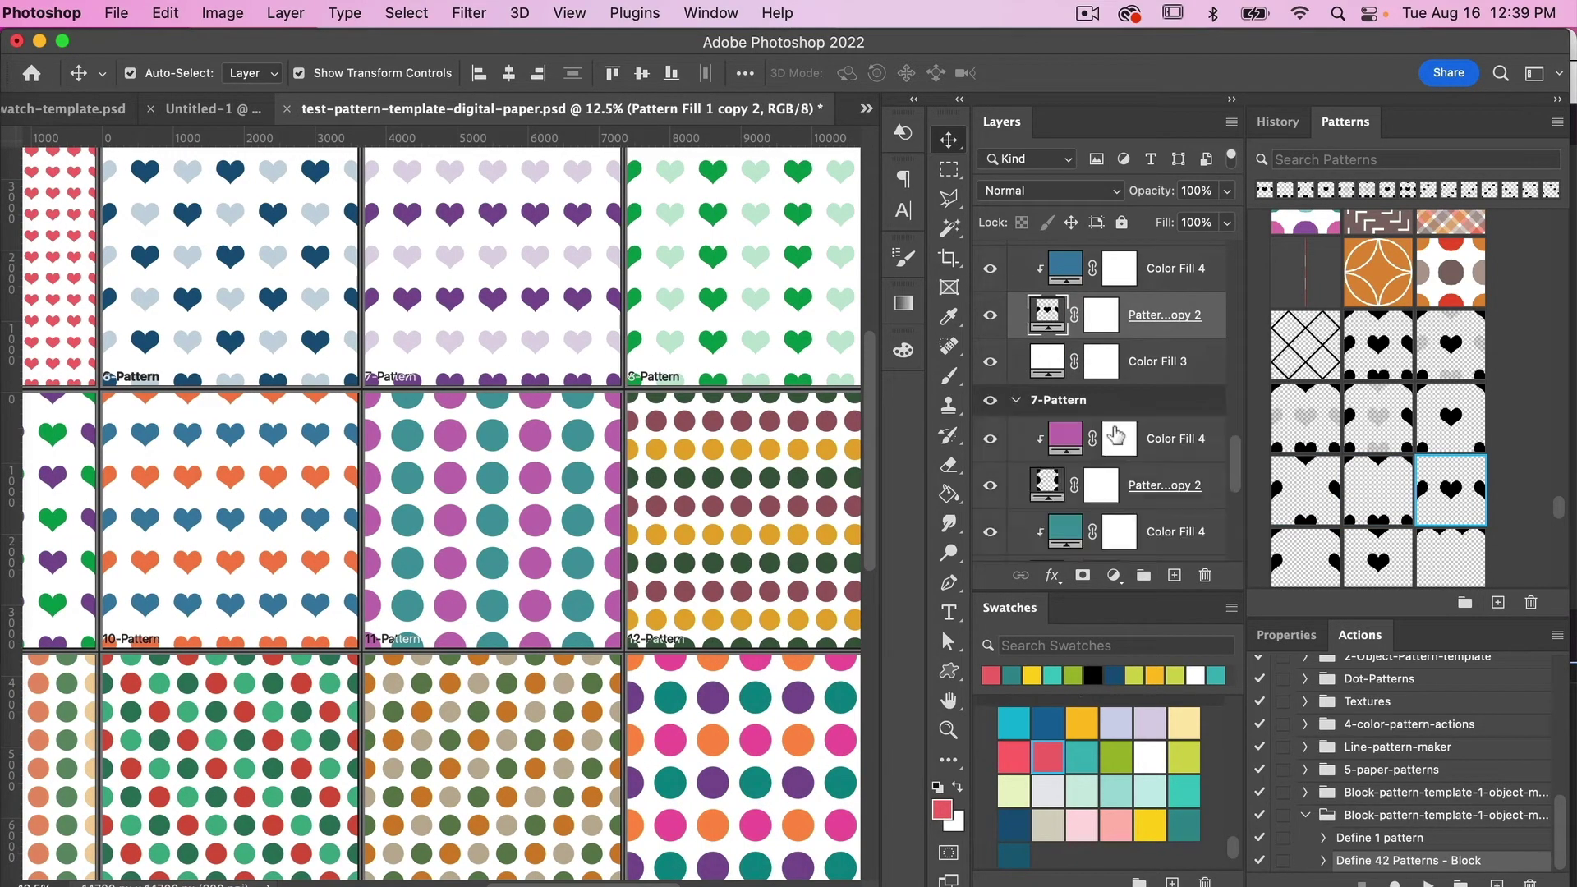
scroll(1109, 411, down, 3)
click(1151, 387)
scroll(1183, 485, down, 2)
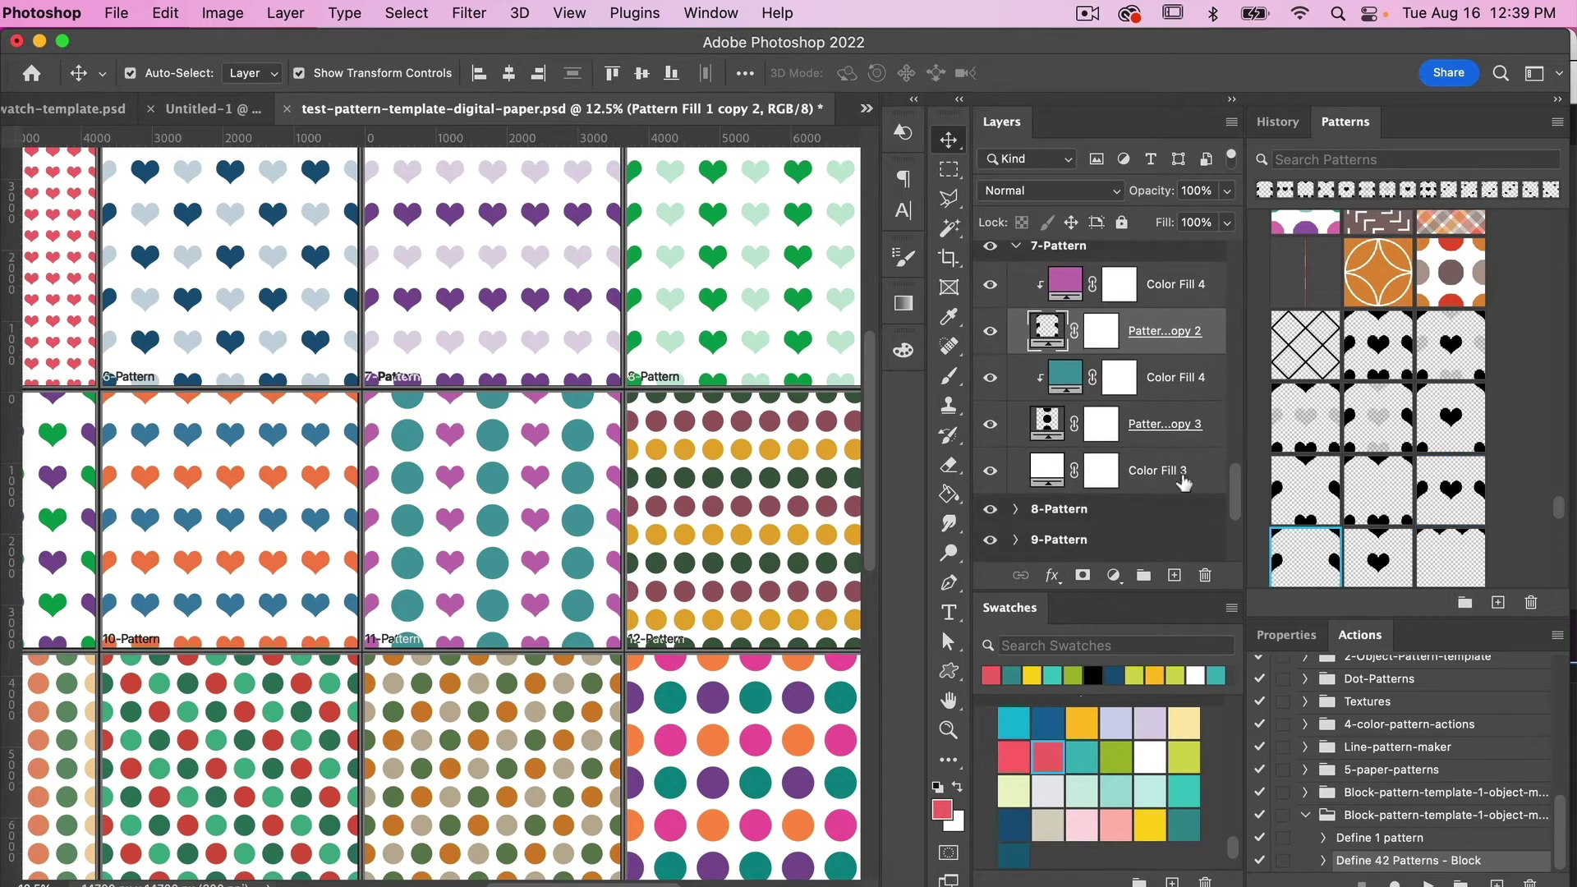
click(1167, 424)
click(1378, 559)
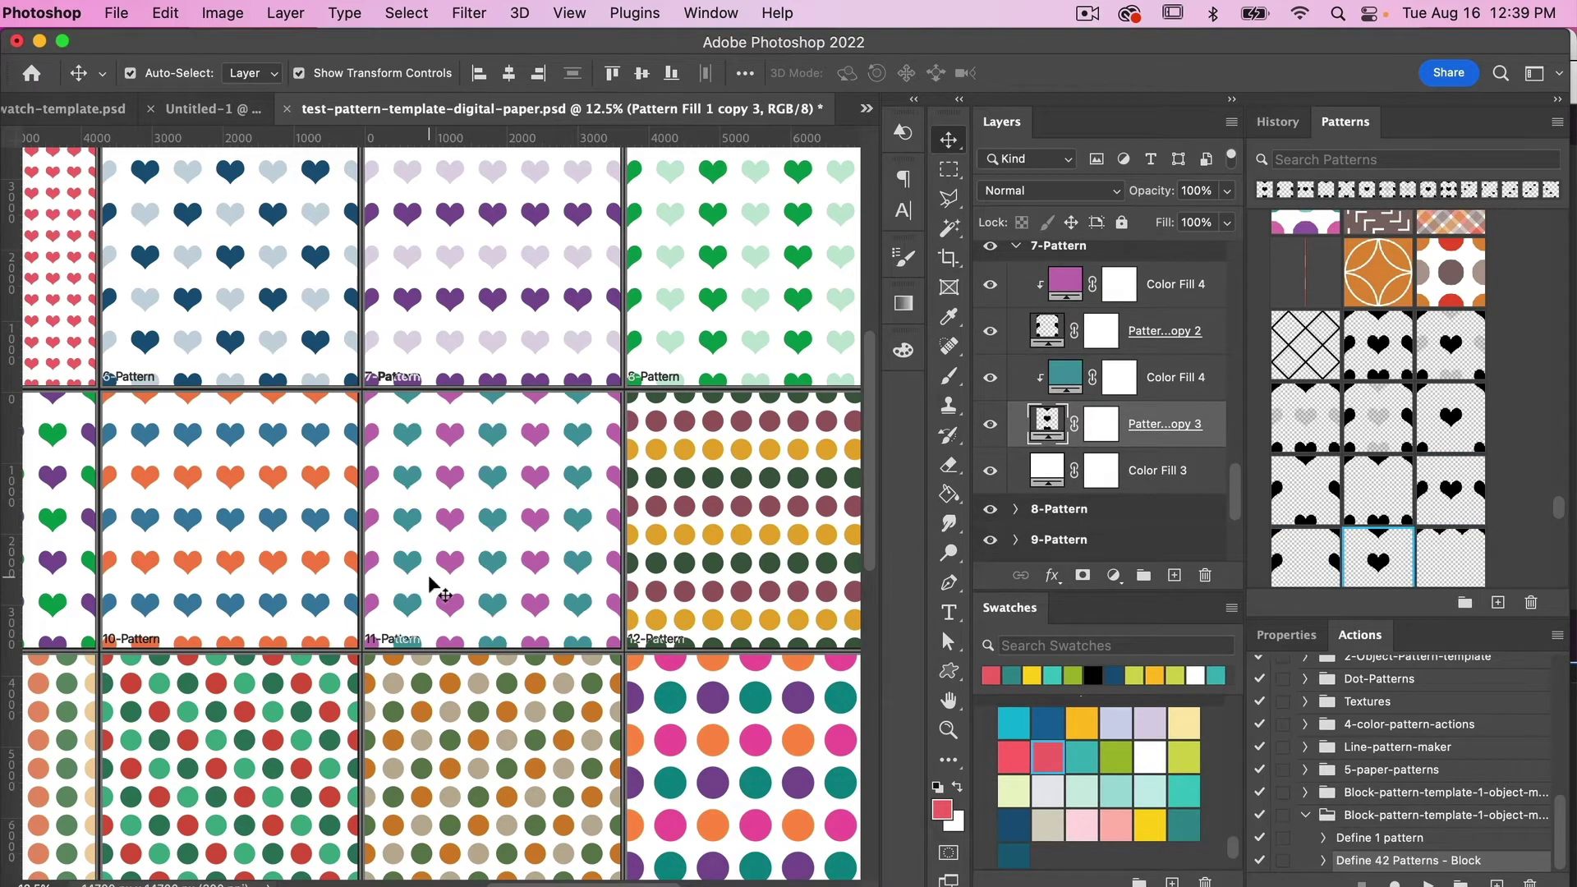
- Expand 8-Pattern and apply the heart pattern with small hearts along its top and bottom edges to the dark green Pattern Fill 1 copy 5
scroll(428, 575, left, 4)
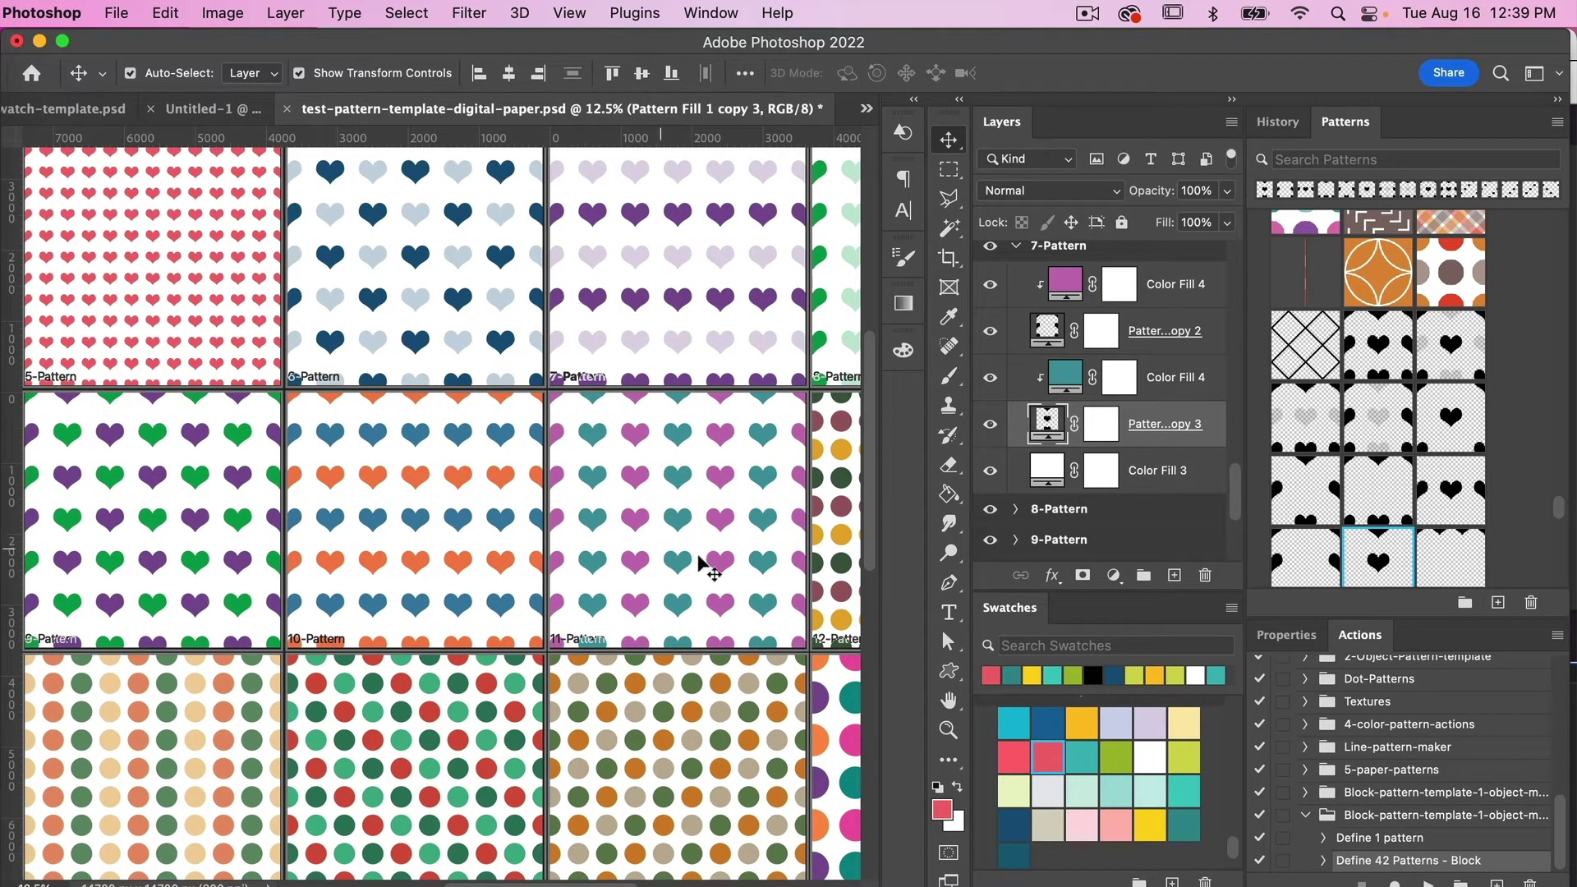
scroll(736, 618, right, 8)
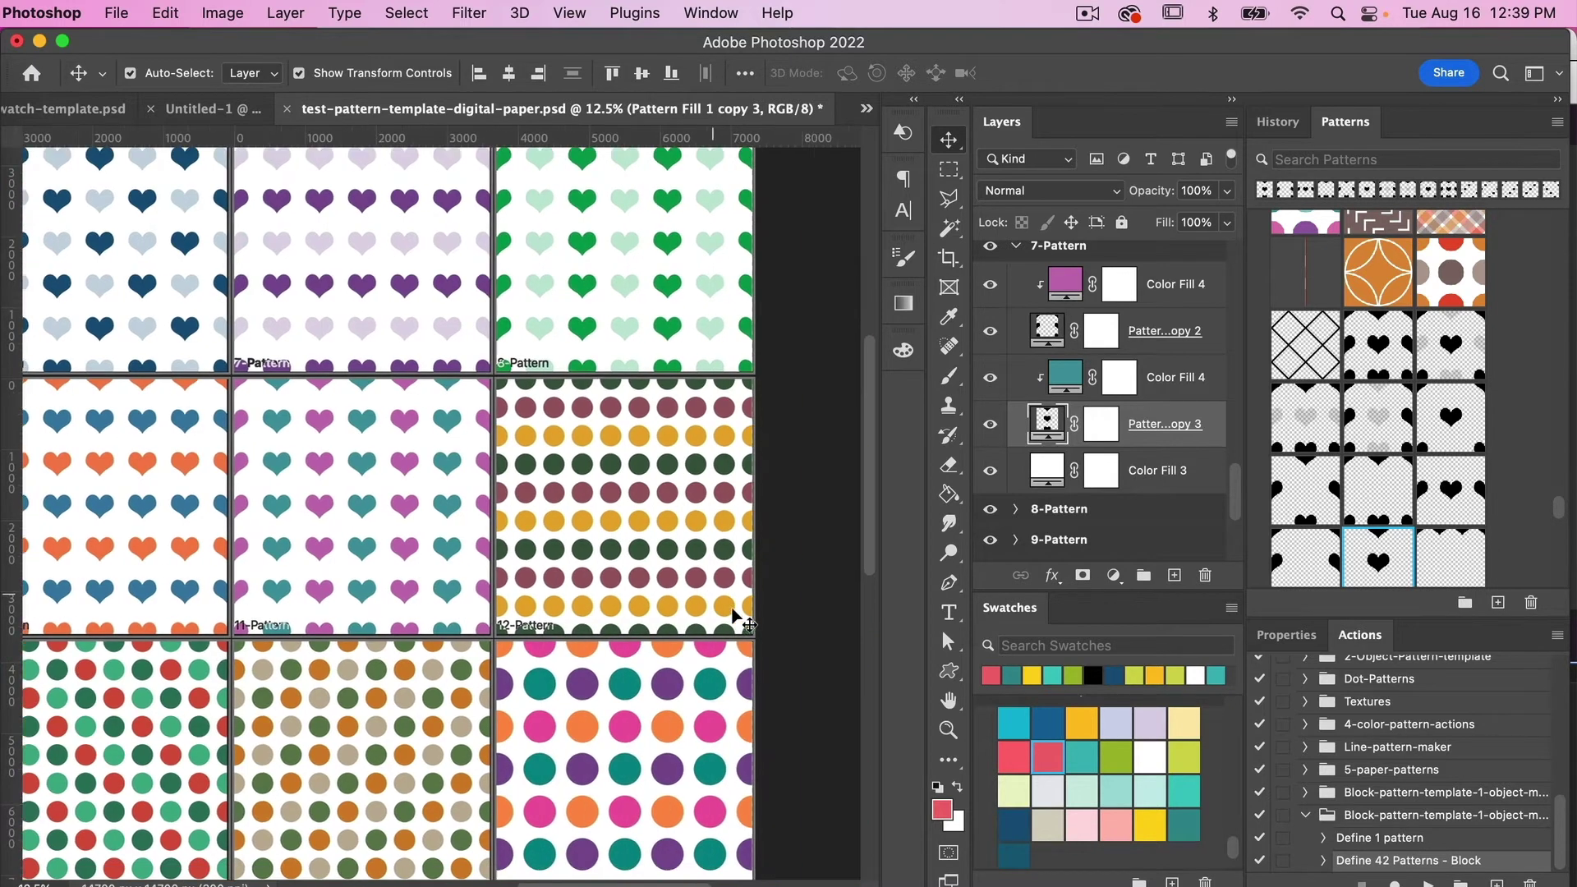
scroll(1052, 448, down, 3)
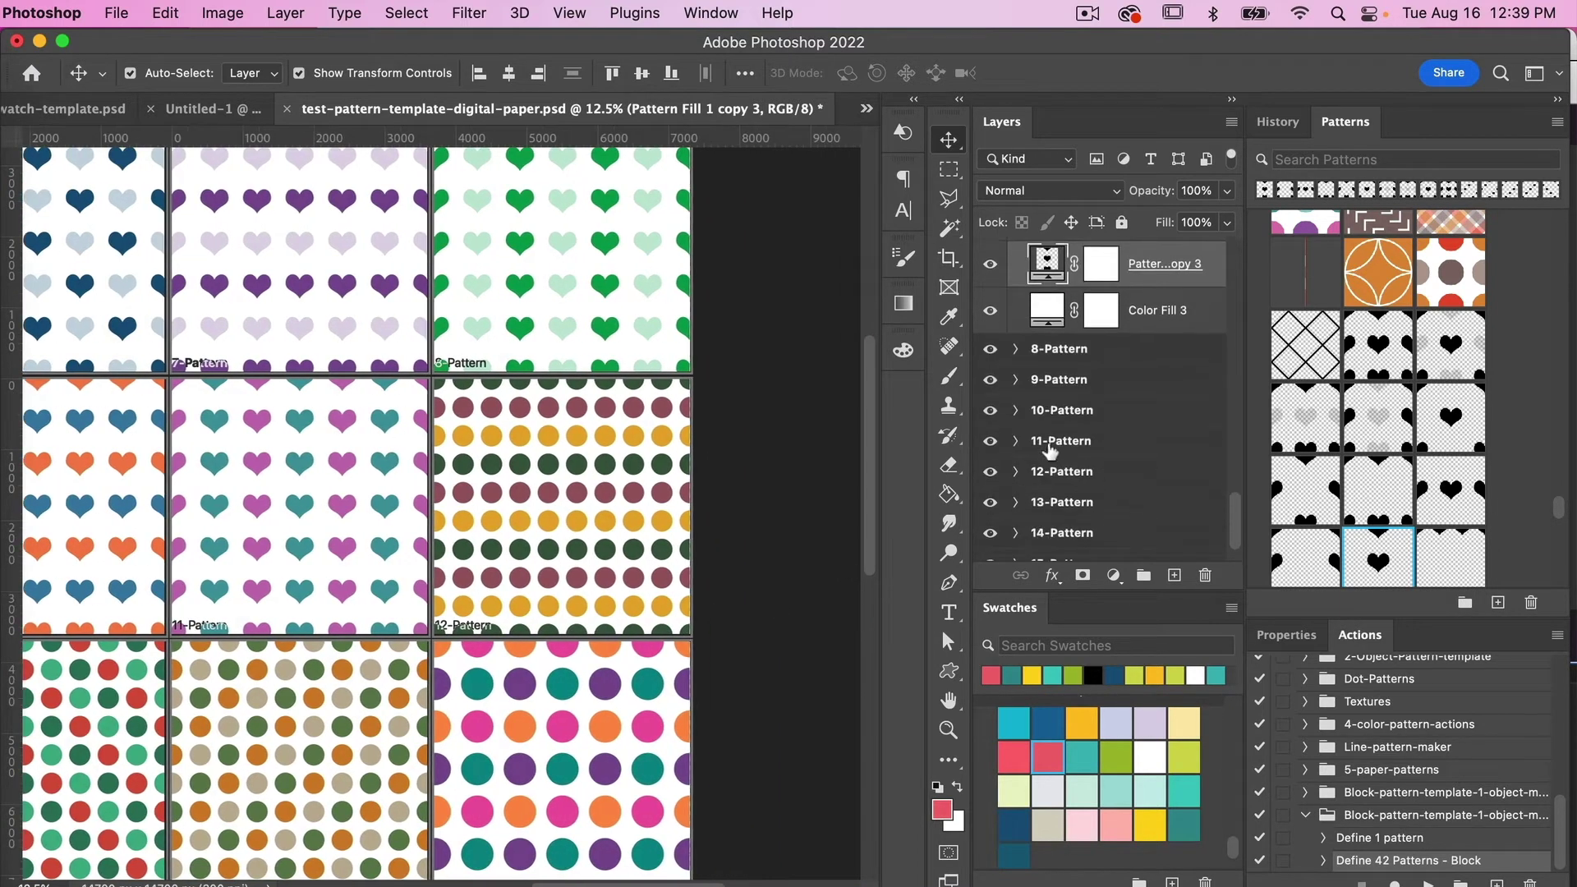
click(1017, 349)
scroll(1117, 422, down, 2)
click(1157, 336)
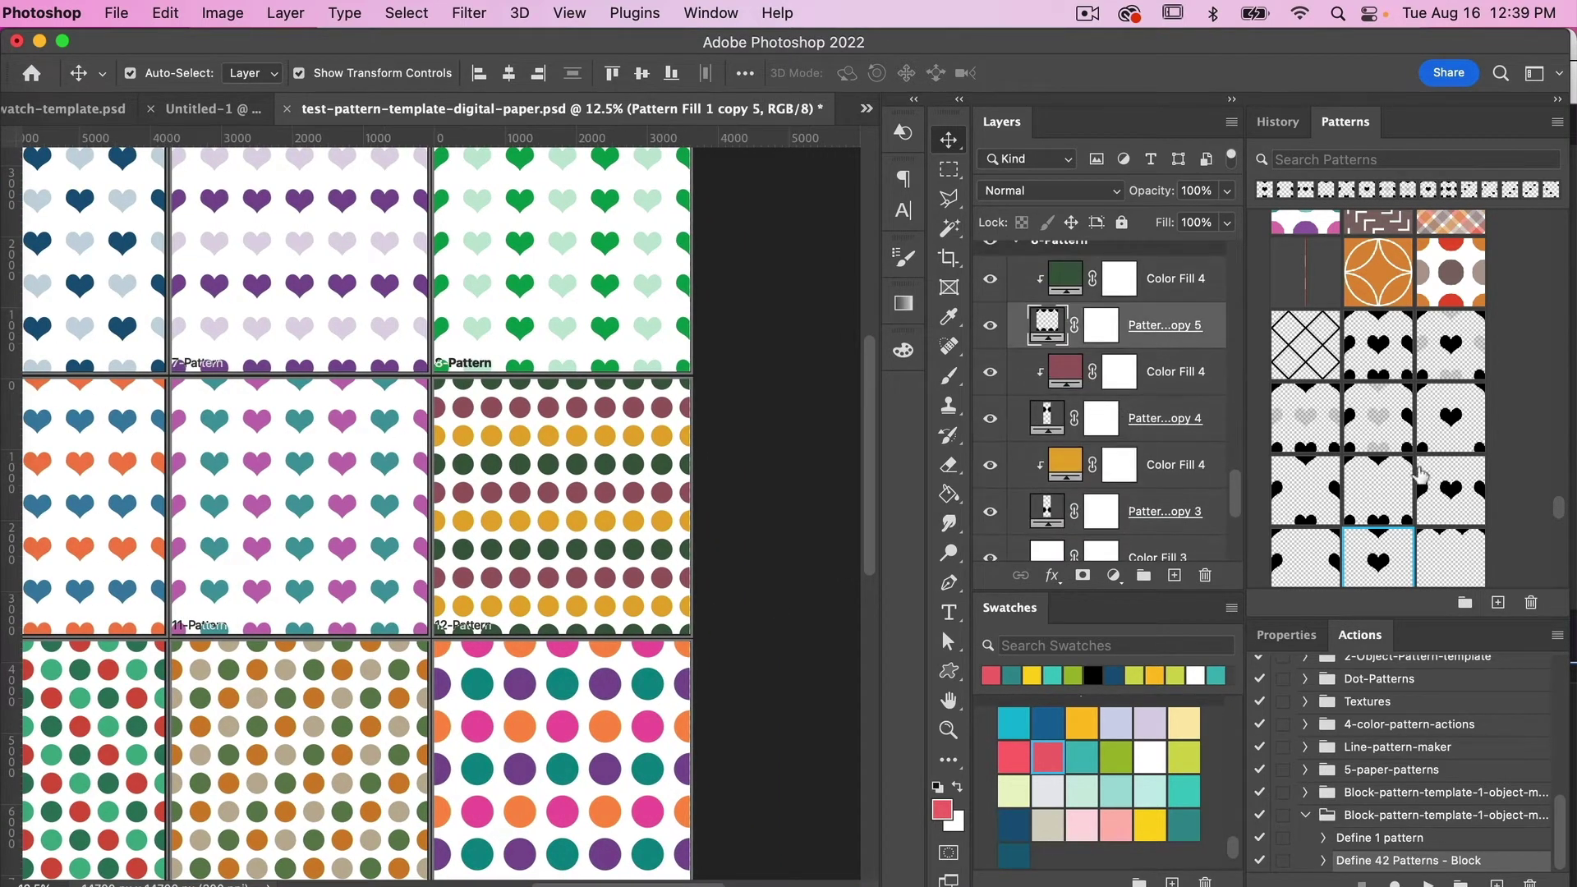
scroll(1456, 503, down, 3)
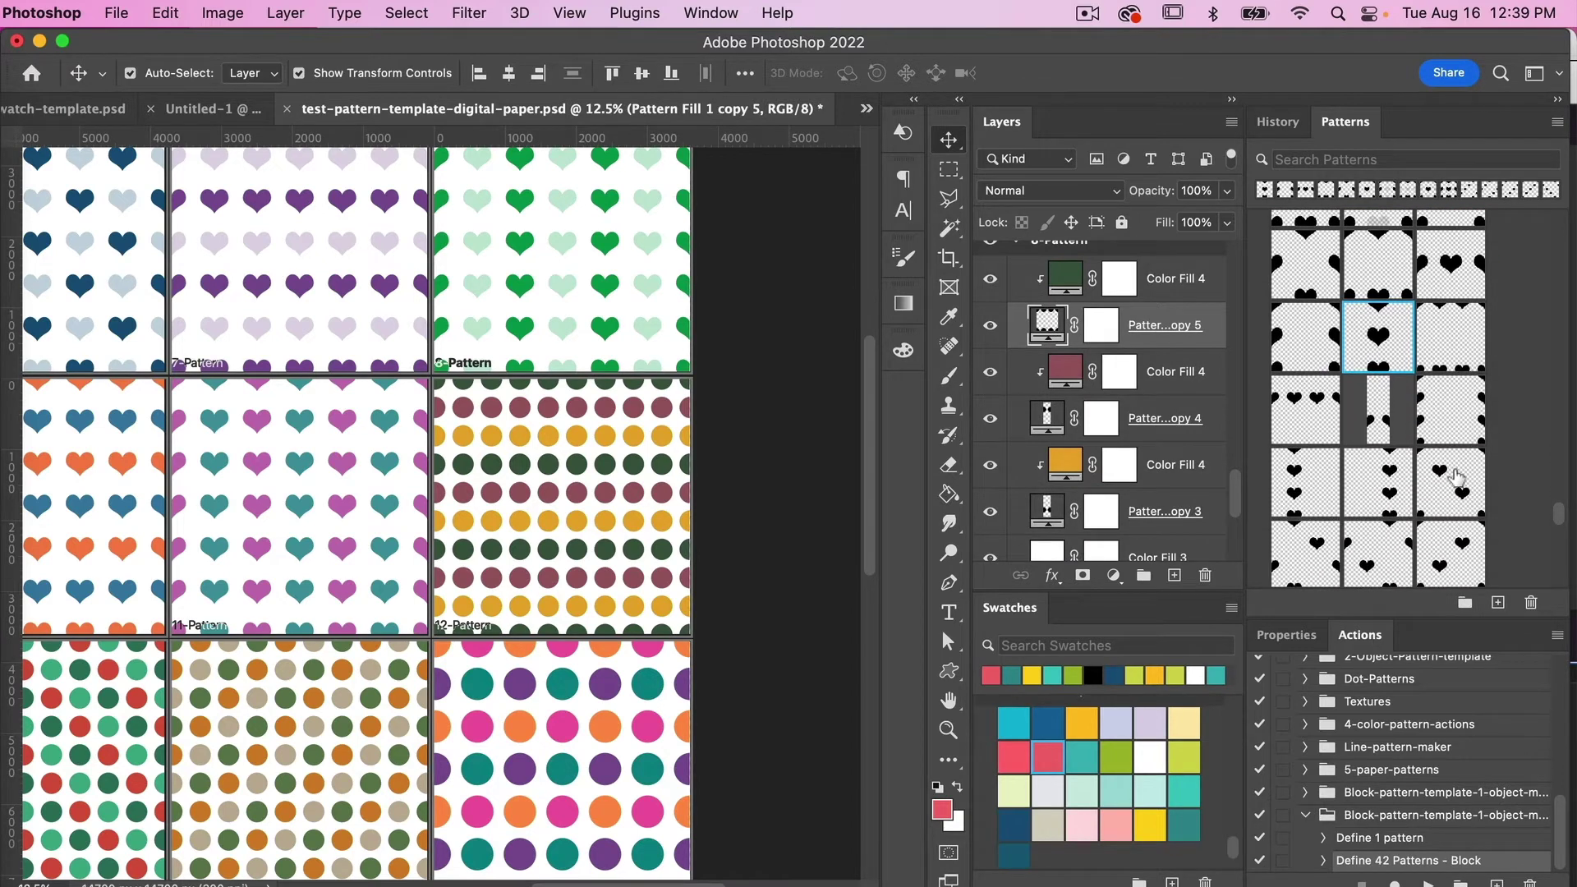
click(1454, 337)
- Apply the next small-heart row pattern to 8-Pattern's maroon Pattern Fill 1 copy 4 and the narrow heart tile to the mustard copy 3
click(1162, 419)
click(1306, 415)
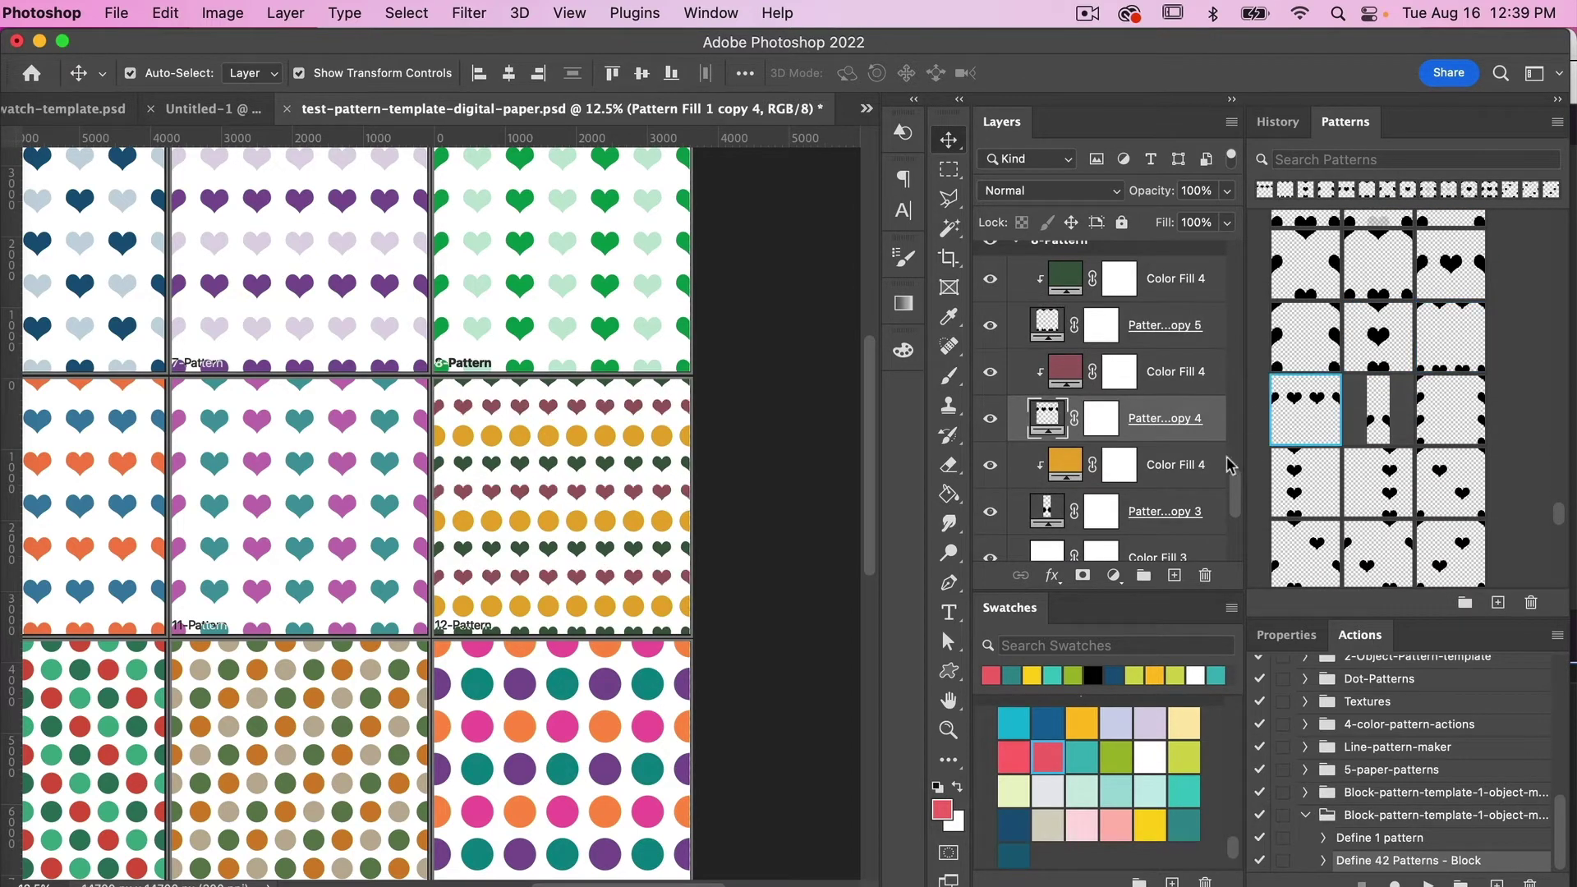
click(1181, 512)
click(1379, 409)
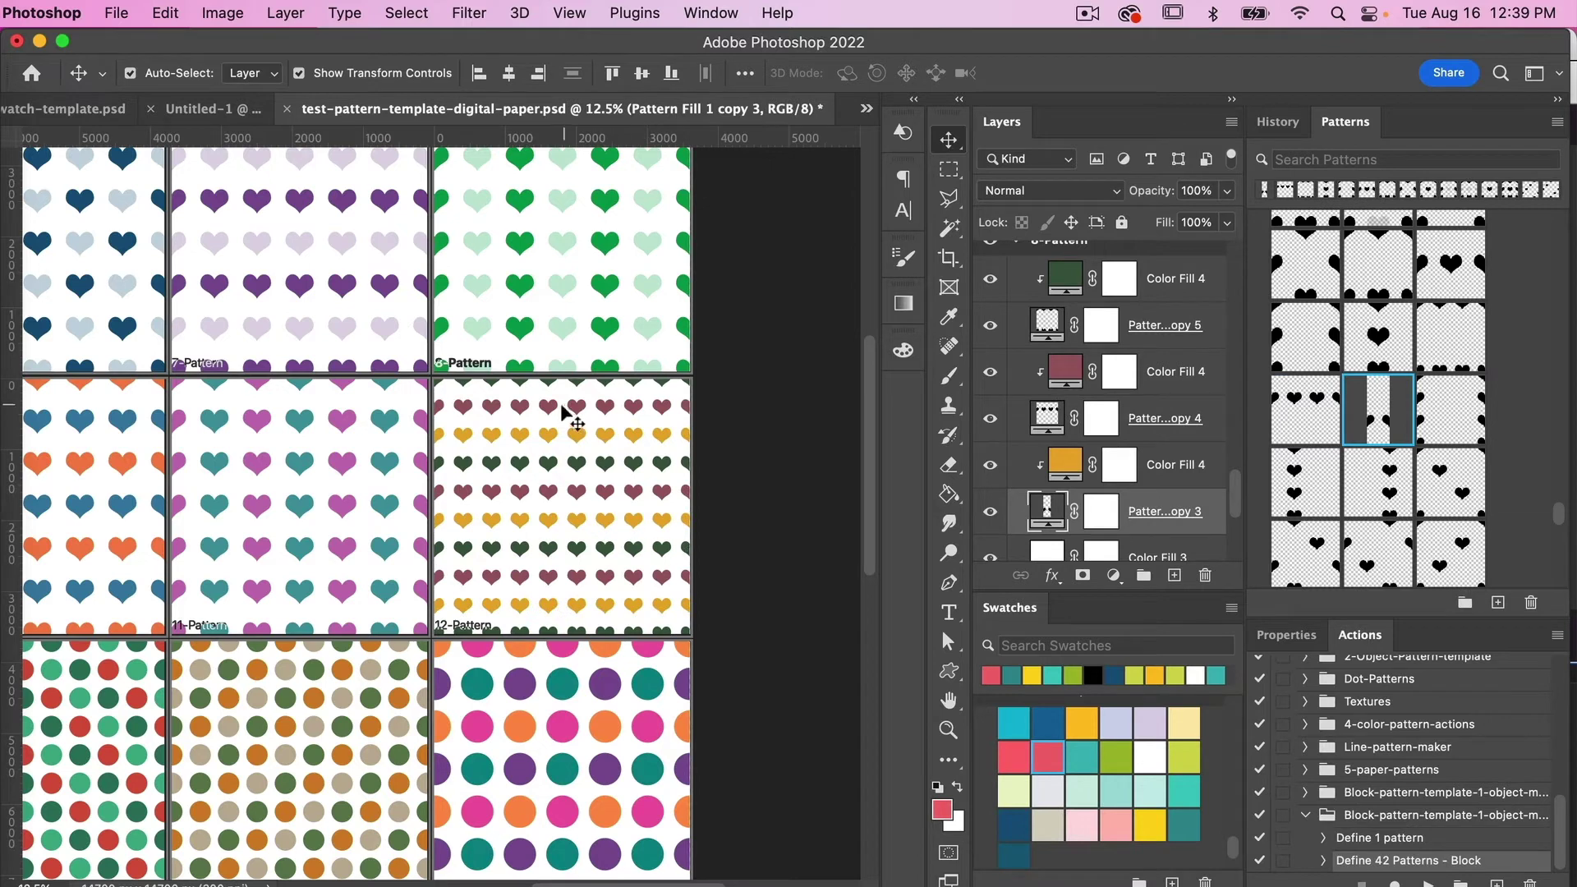
- Expand 9-Pattern and apply the small-heart pattern with columns along both side edges to its yellow pattern fill
scroll(503, 598, left, 5)
scroll(504, 599, down, 2)
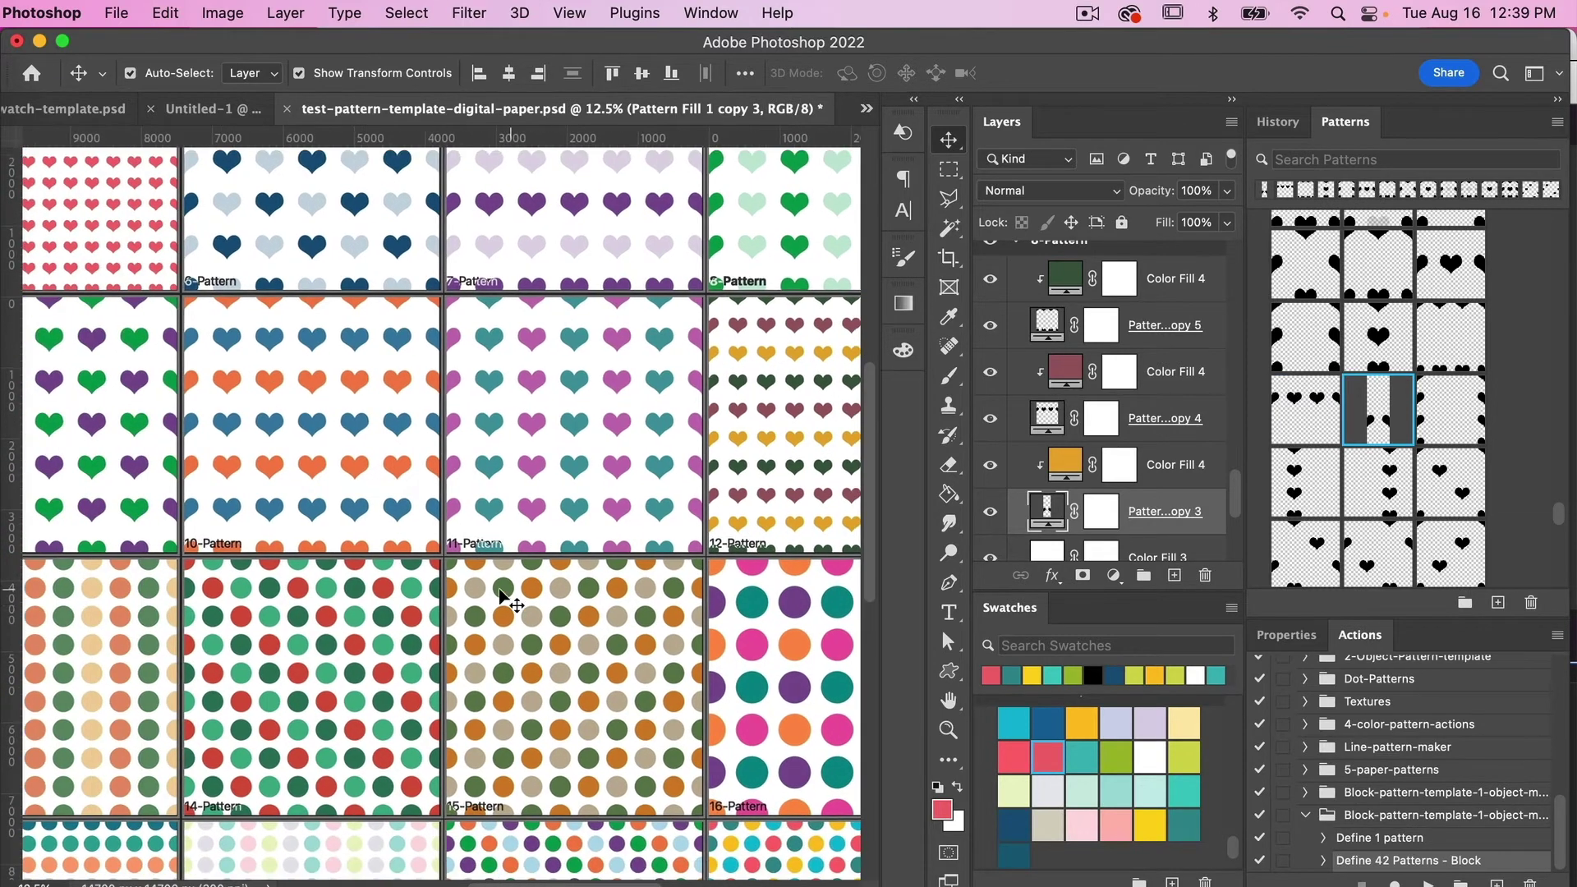
scroll(503, 599, left, 8)
scroll(504, 599, down, 3)
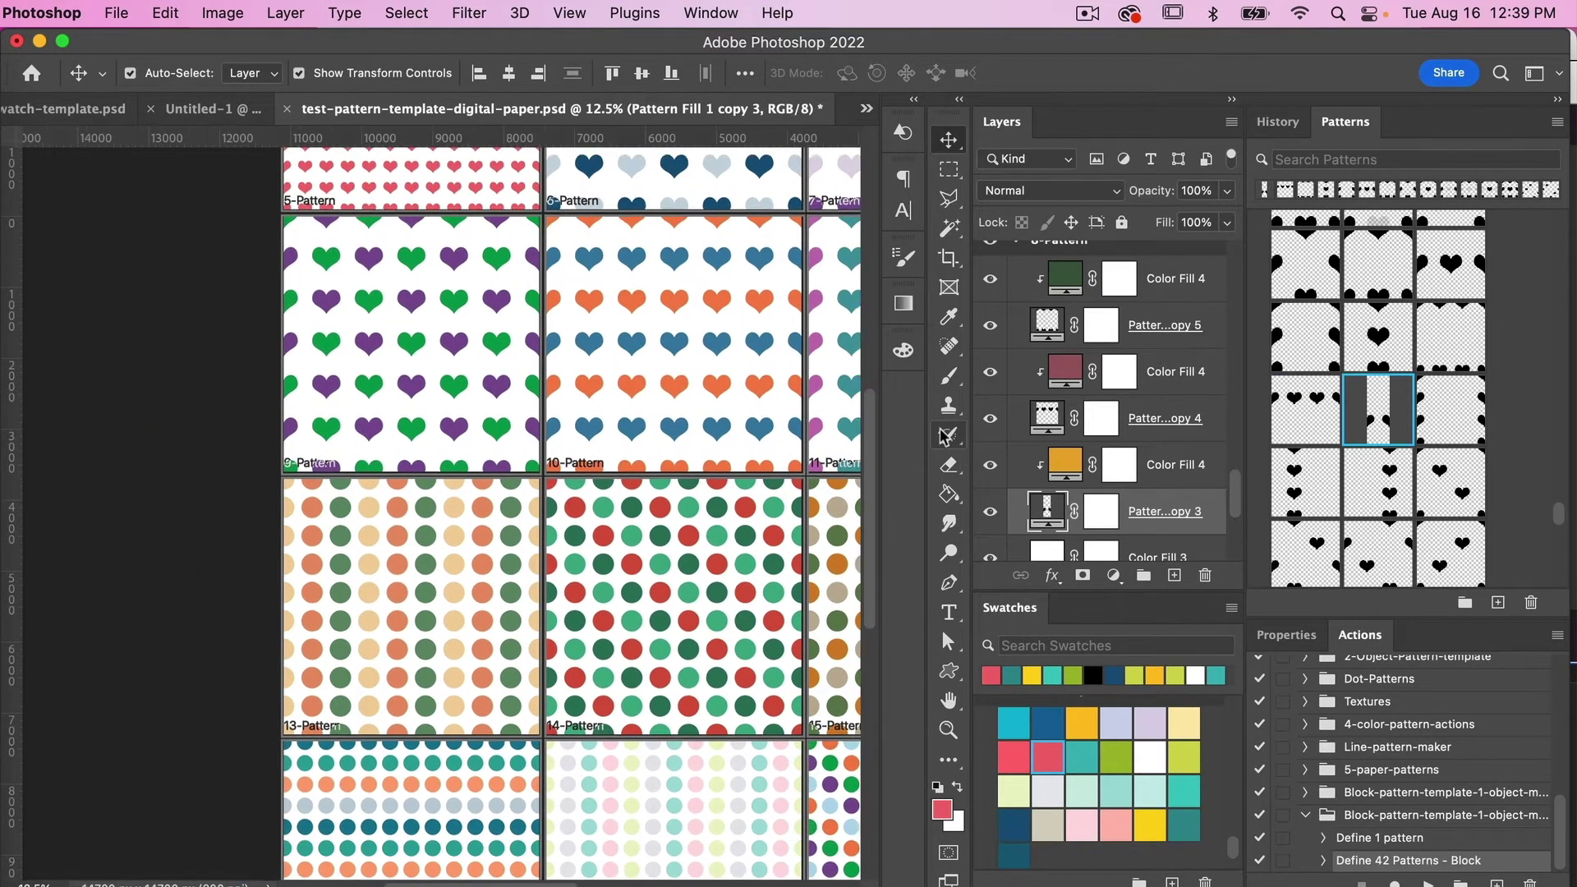
scroll(756, 519, right, 4)
scroll(1230, 376, down, 3)
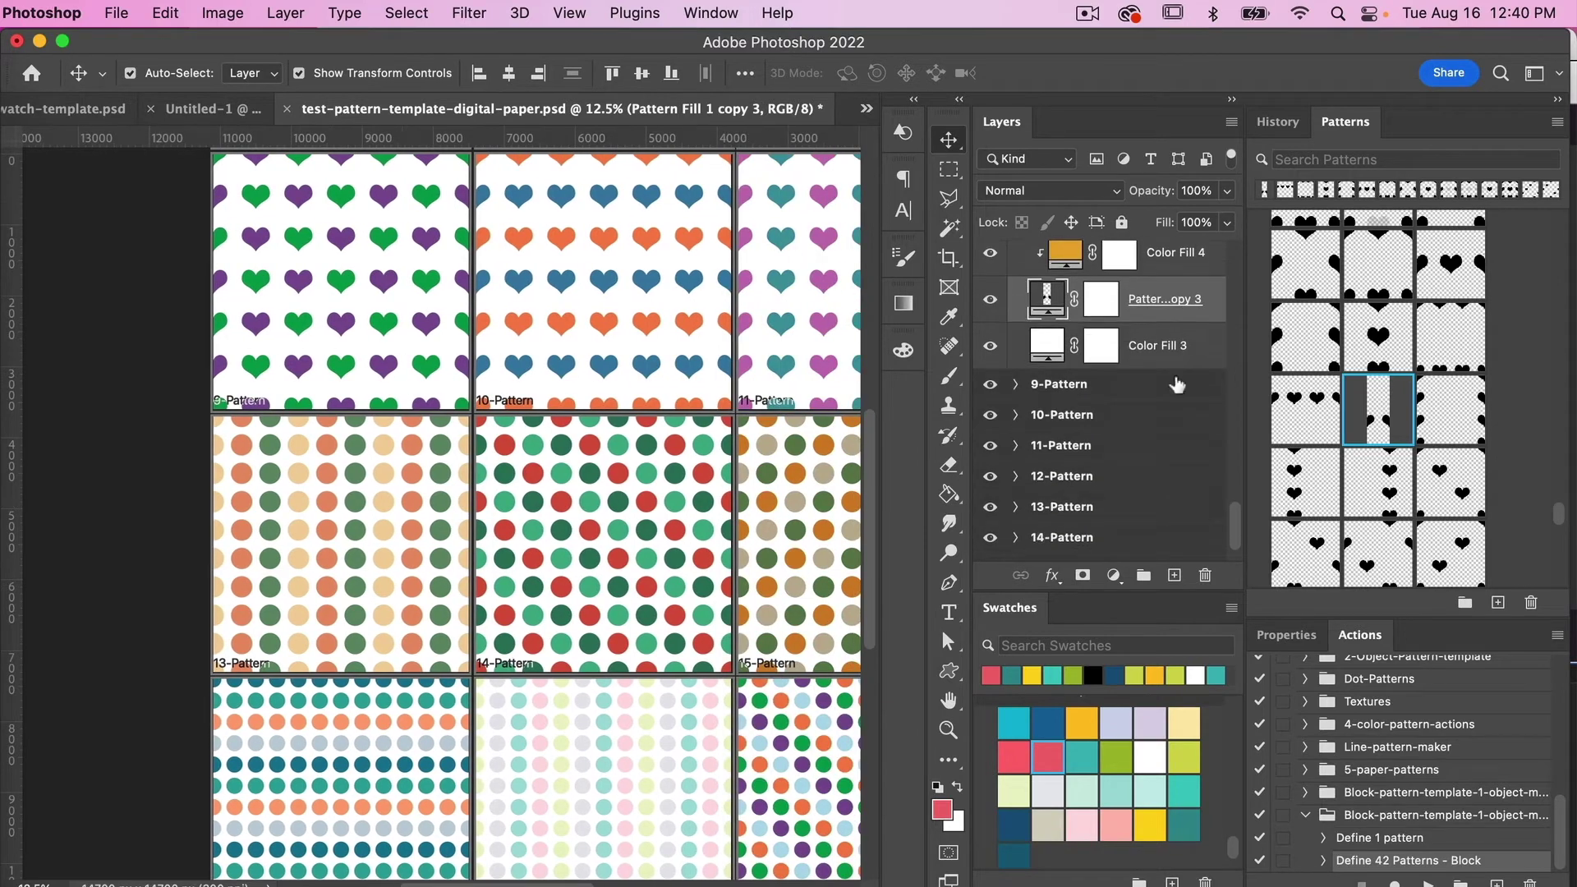
click(1015, 384)
scroll(1172, 371, down, 2)
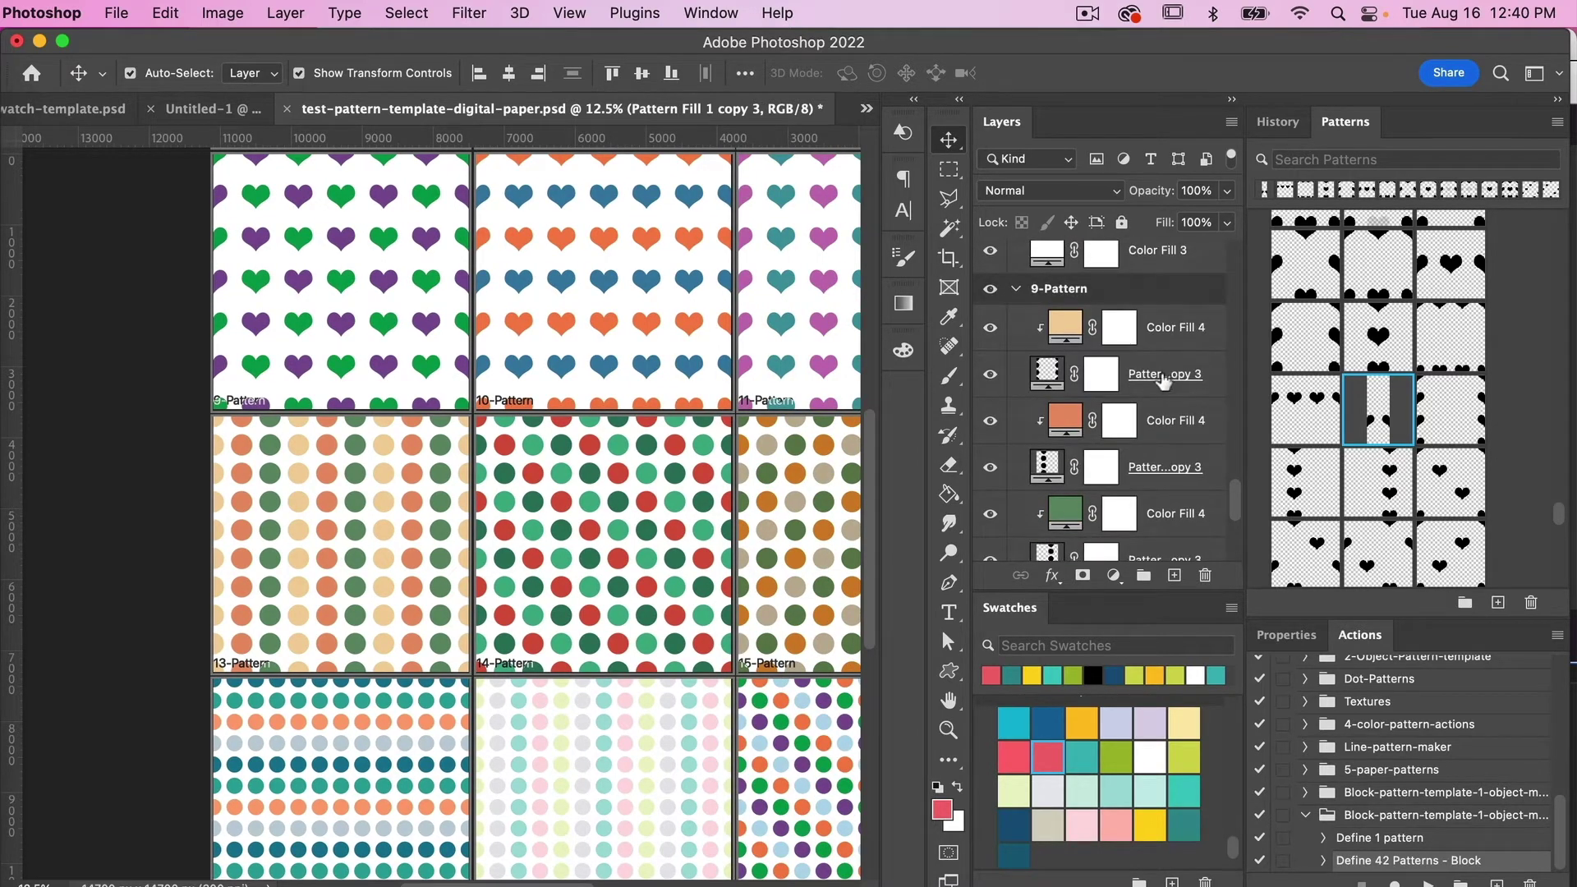
click(1163, 376)
click(1451, 415)
- Replace 9-Pattern's orange and green dot fills with the left-column and right-column three-heart patterns
click(1171, 469)
click(1298, 491)
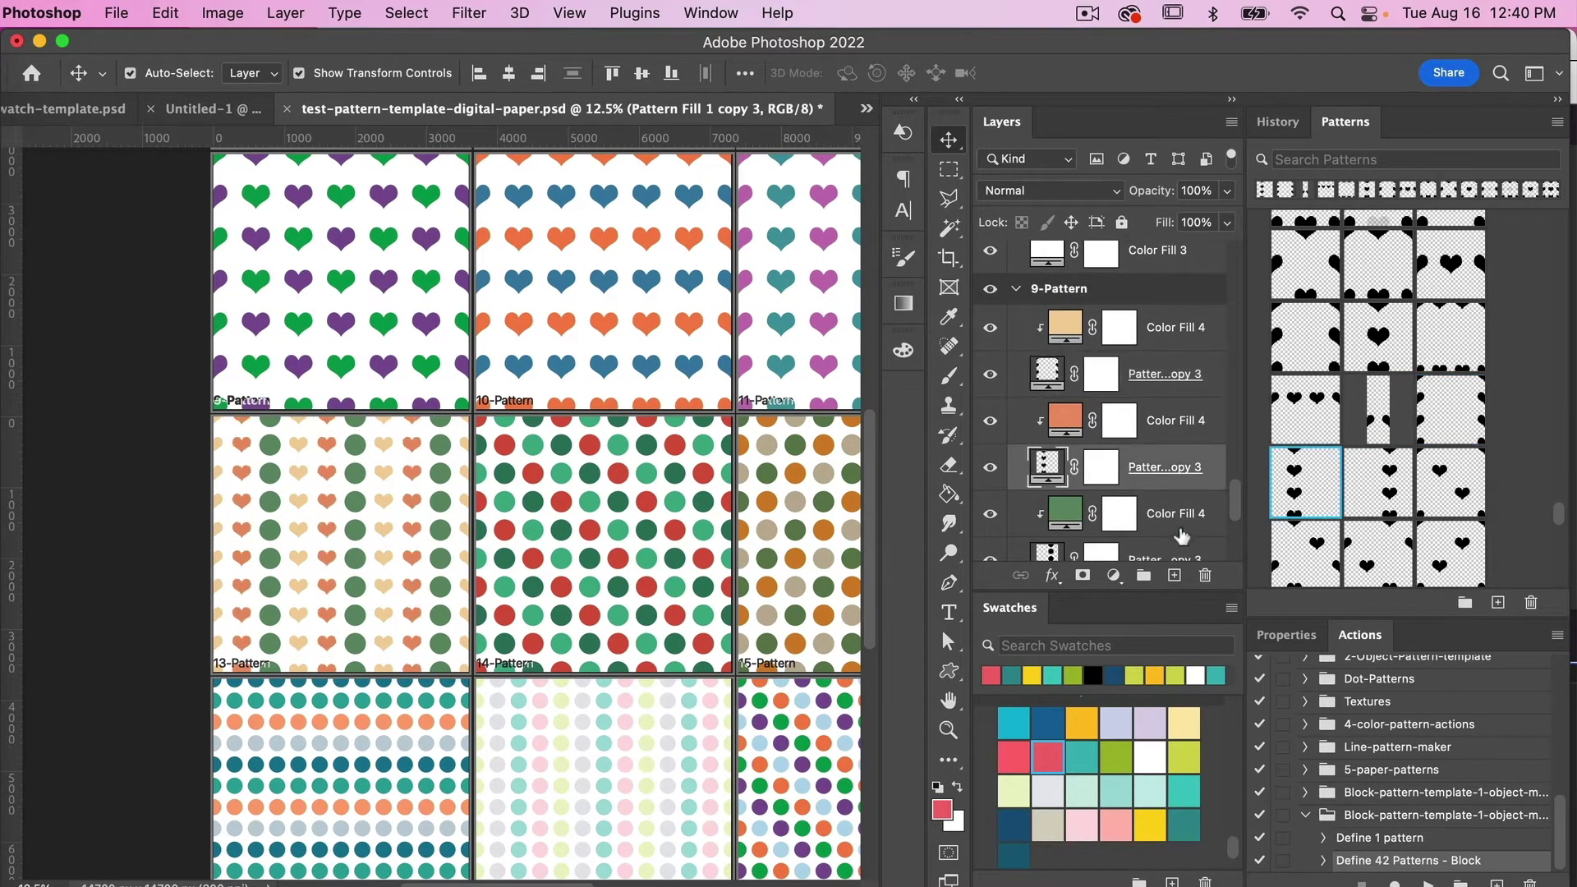
scroll(1181, 535, down, 2)
click(1167, 468)
click(1379, 482)
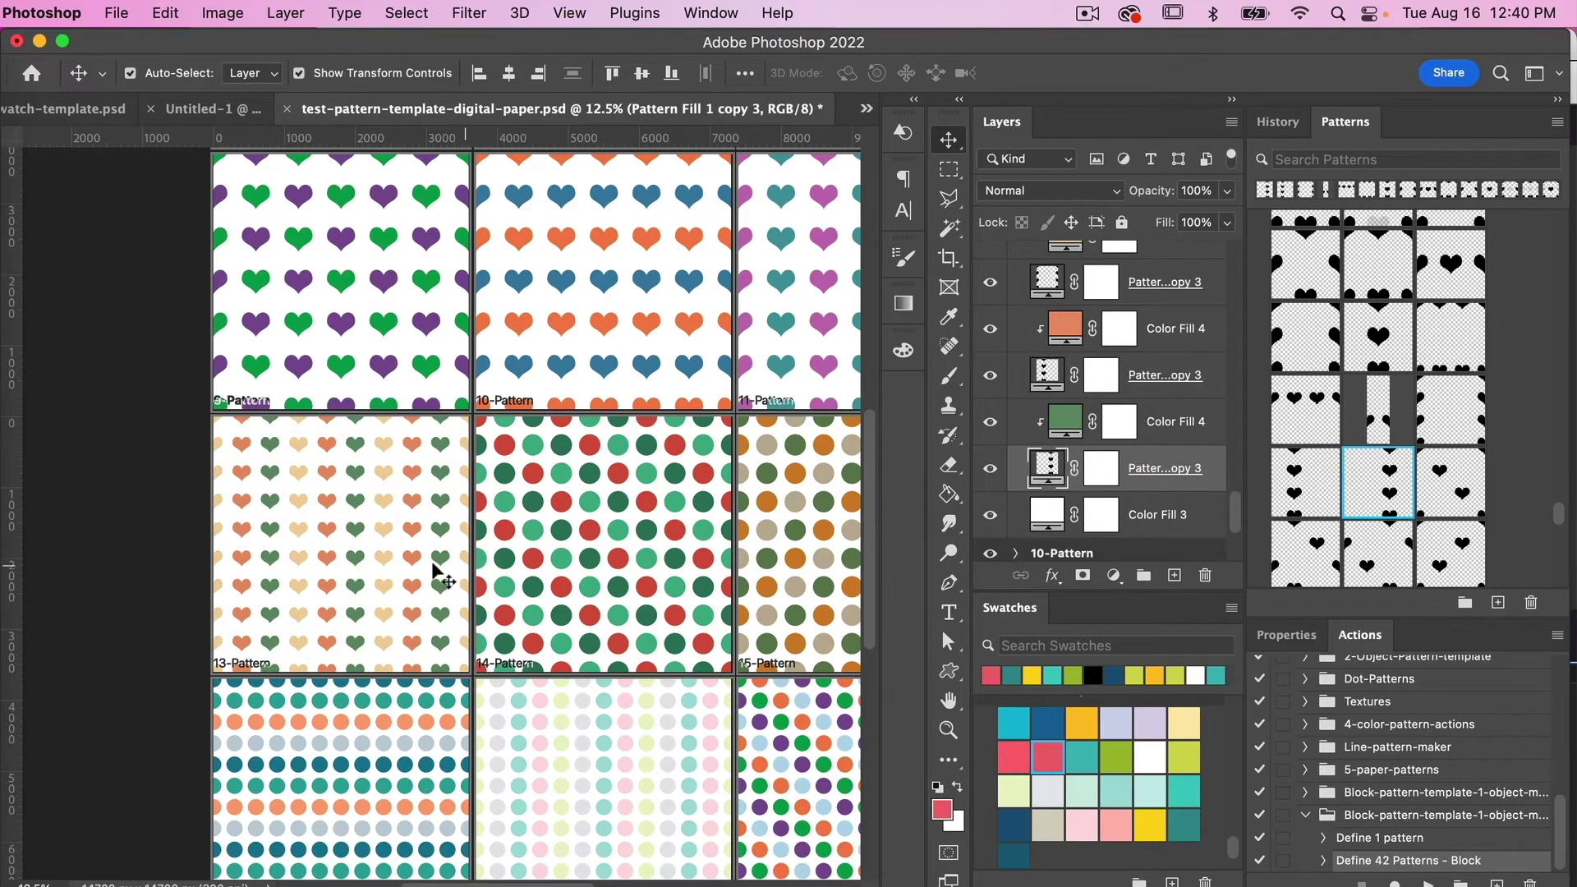
- Expand 10-Pattern and apply the heart pattern with two small hearts descending diagonally to the right to its red pattern fill
scroll(612, 573, right, 3)
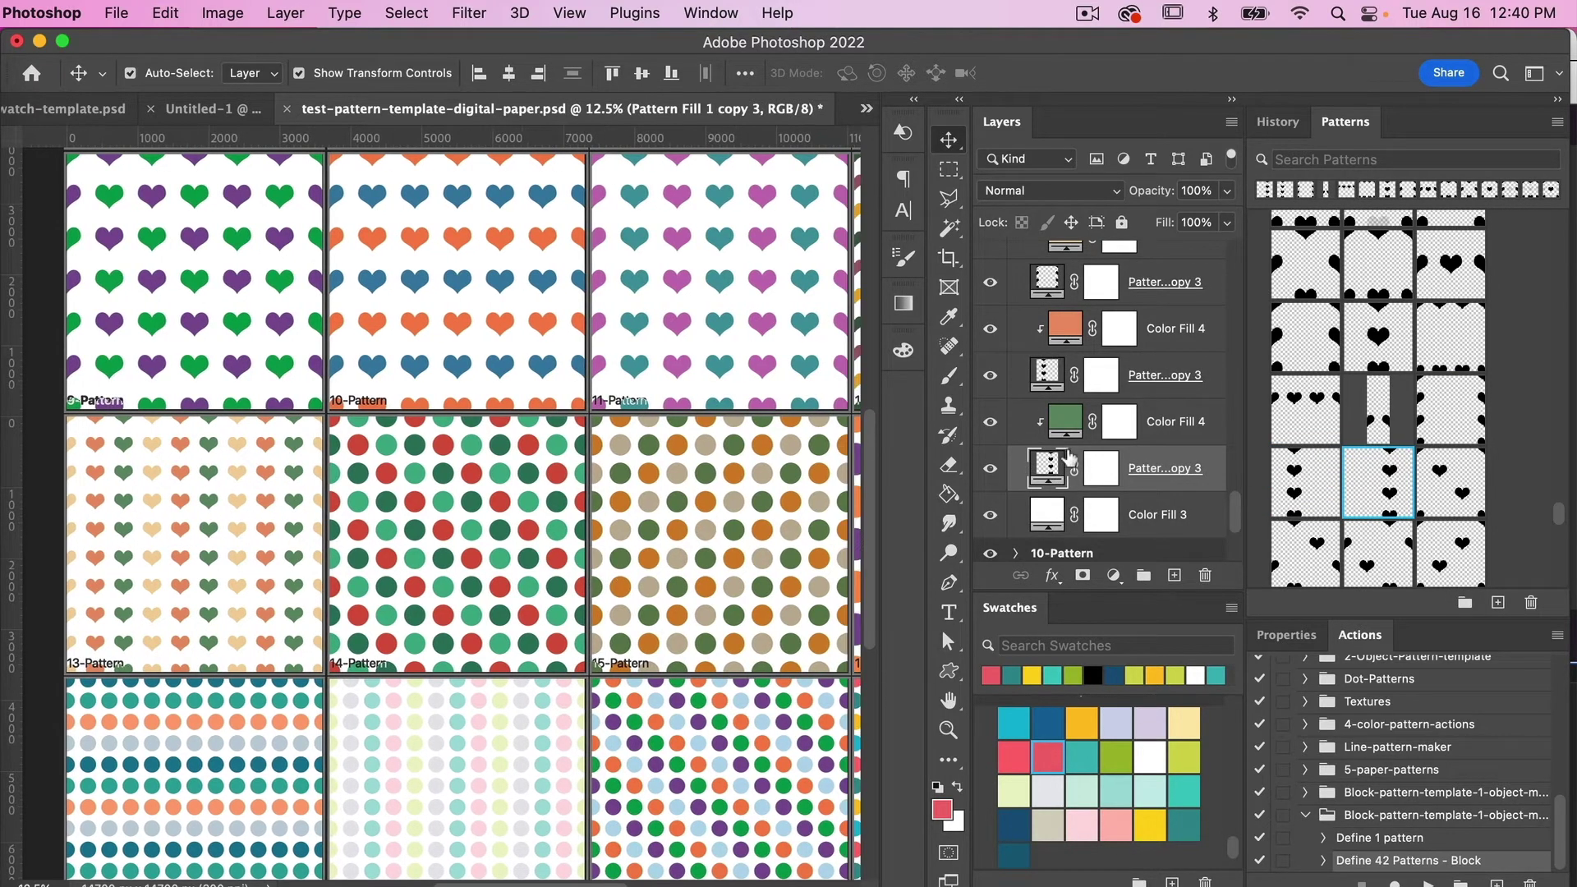
scroll(1068, 460, down, 3)
click(1016, 409)
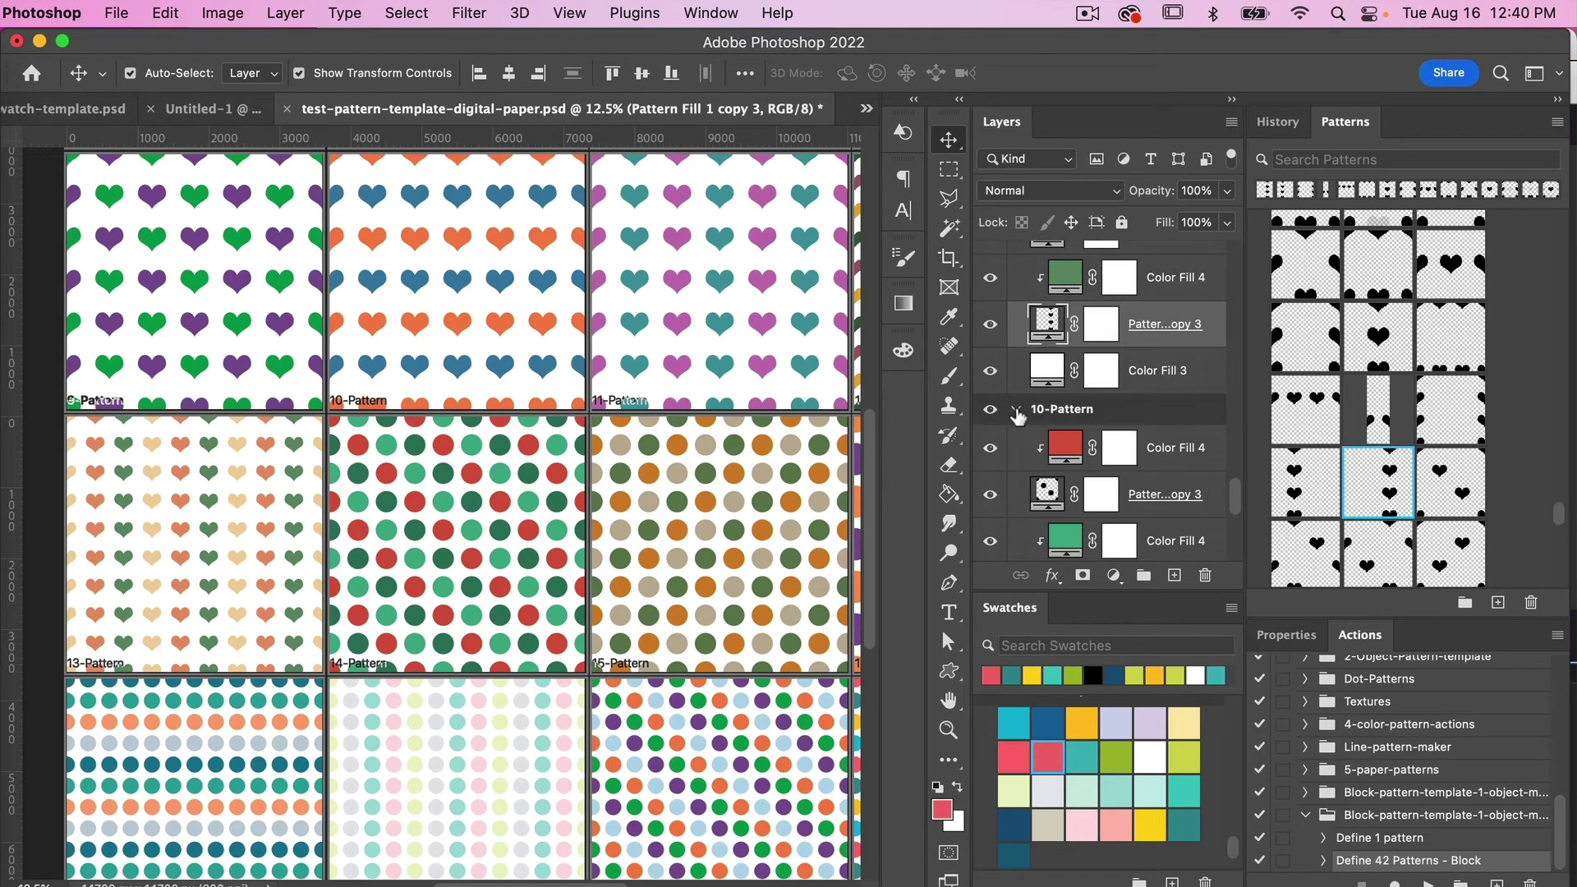
scroll(1186, 434, down, 4)
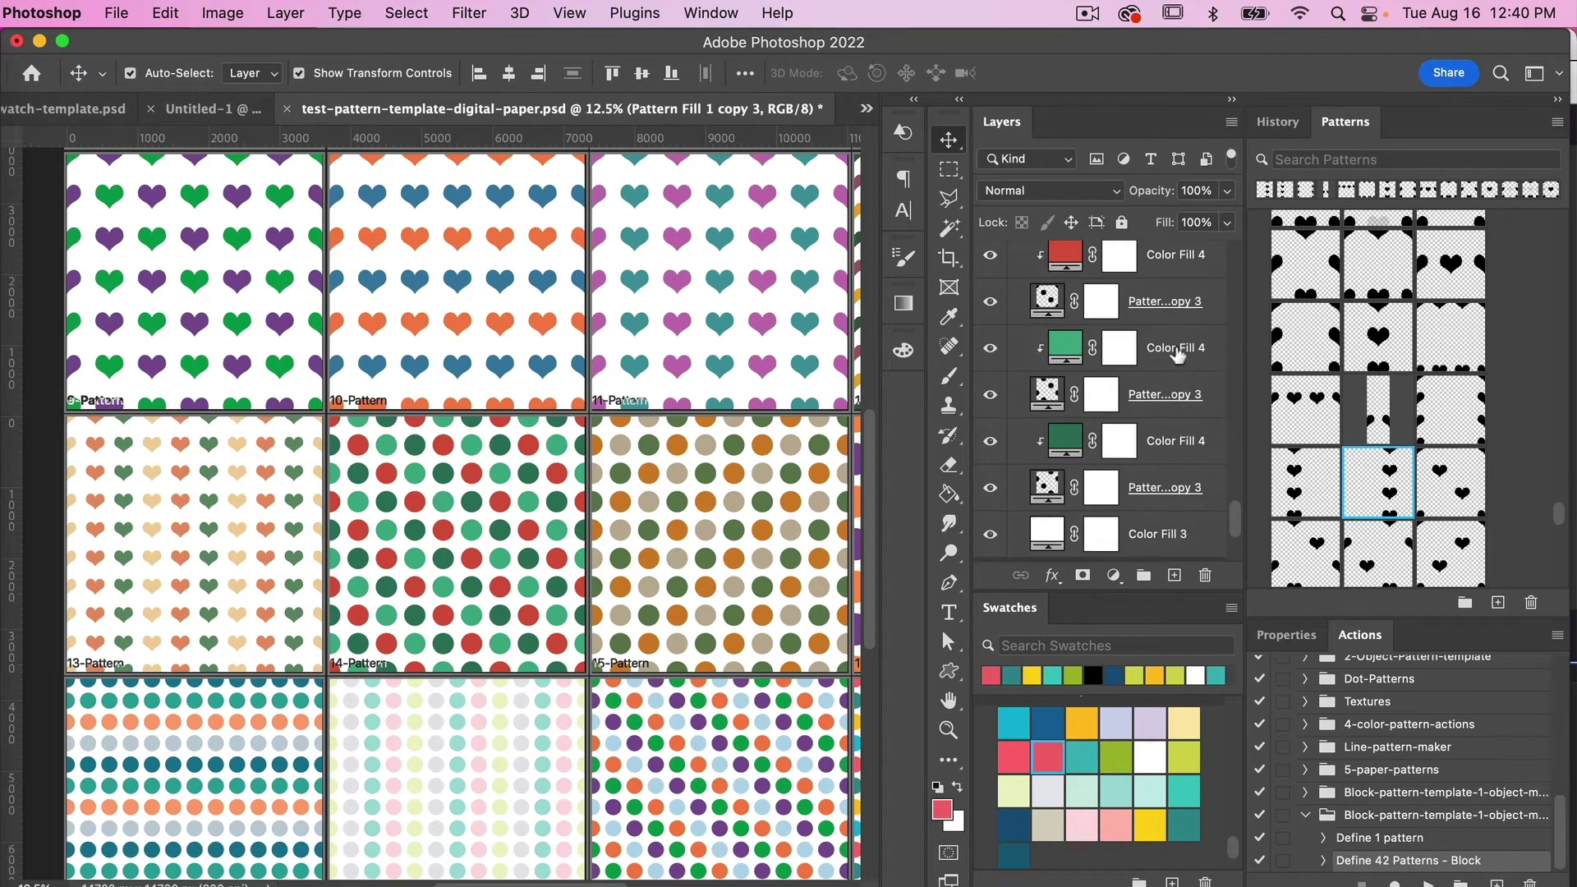
click(1158, 310)
scroll(1167, 329, down, 1)
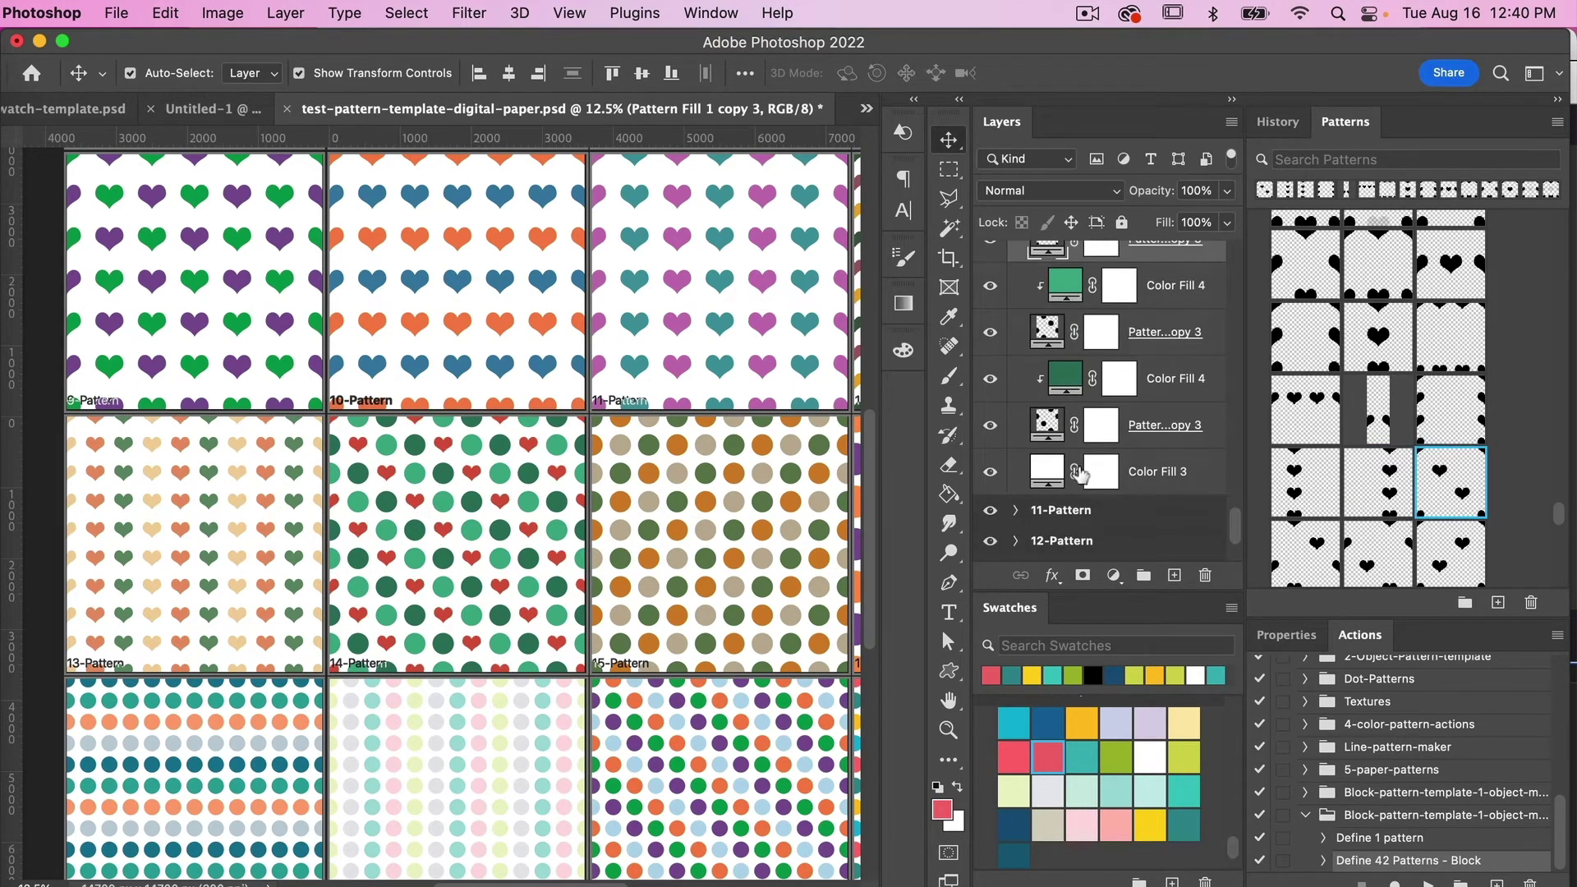
- Replace 10-Pattern's light green and dark green dot fills with the next two diagonal small-heart patterns in sequence
click(1173, 343)
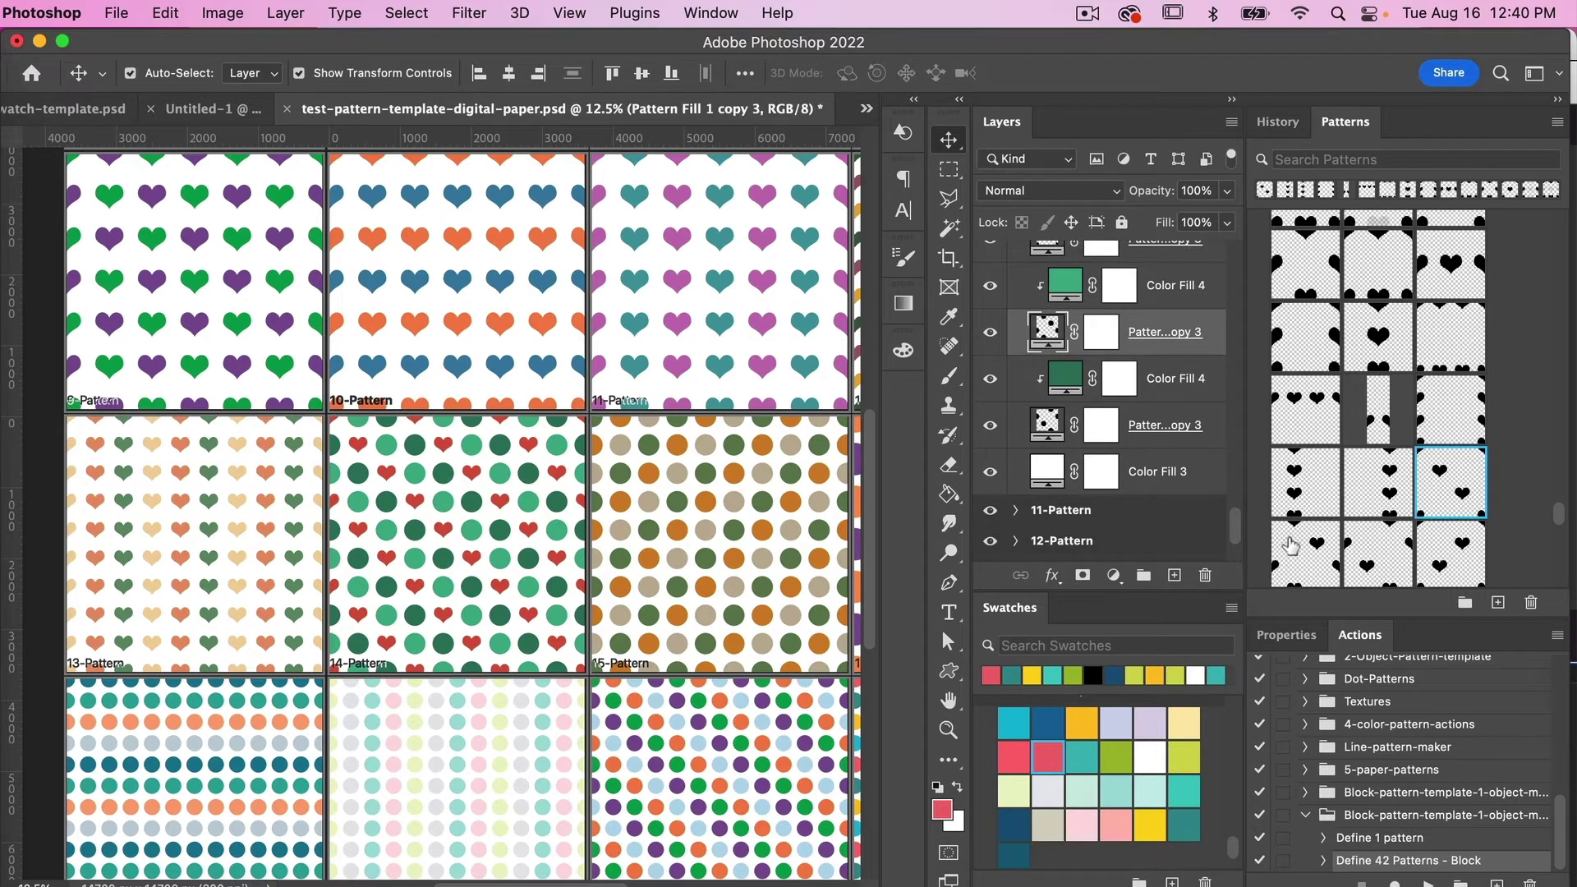
click(1163, 433)
click(1374, 547)
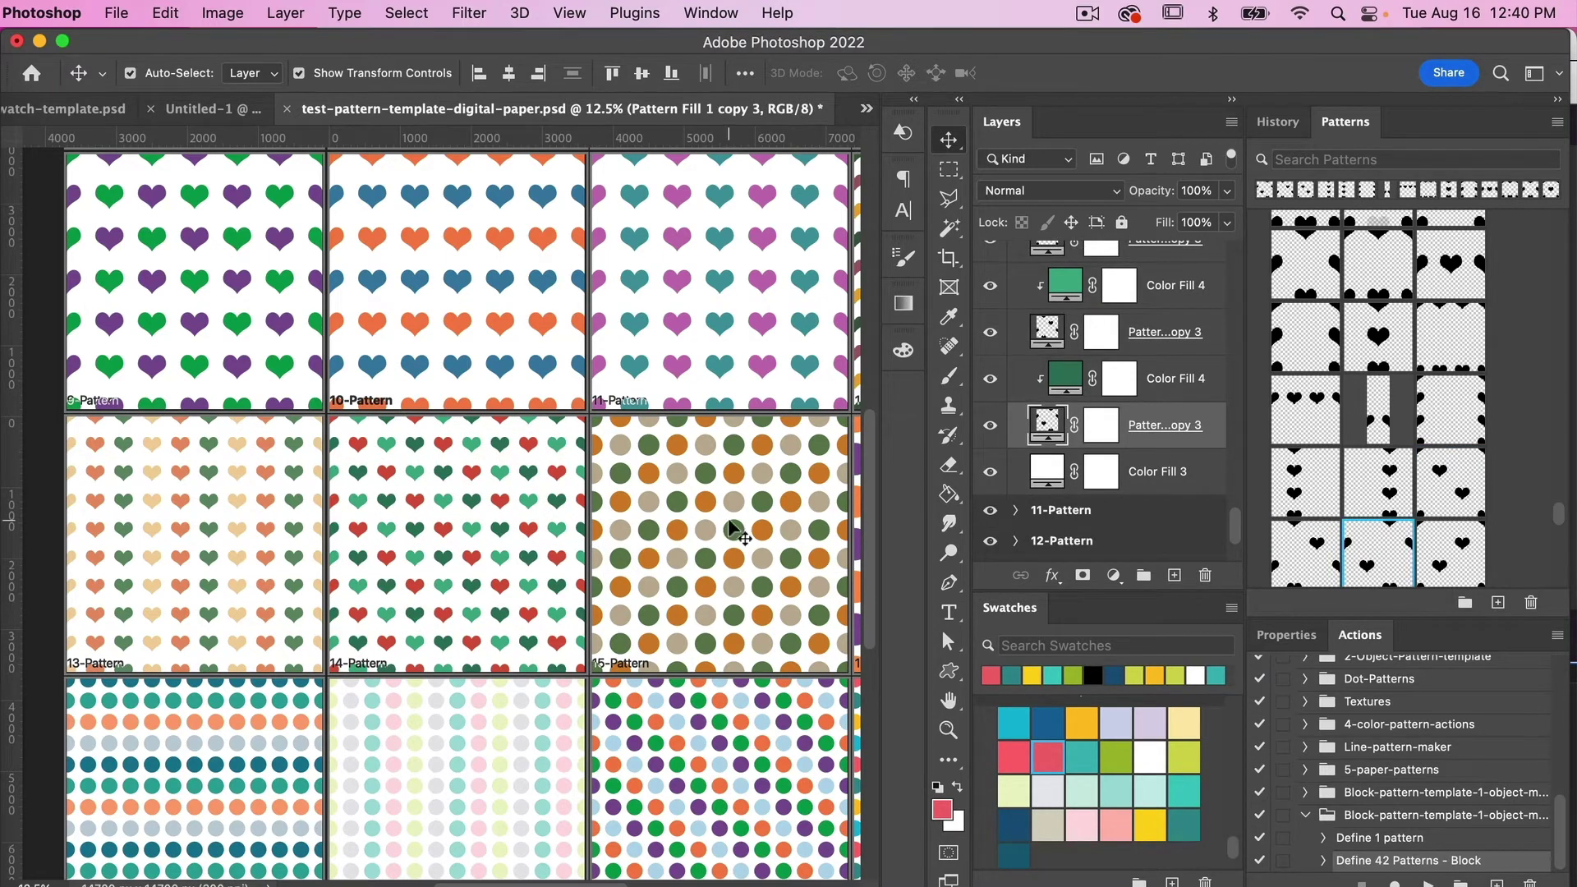
- Expand 11-Pattern and apply the heart pattern with two small hearts ascending diagonally to the right to its green pattern fill
scroll(733, 530, right, 3)
scroll(1044, 435, down, 2)
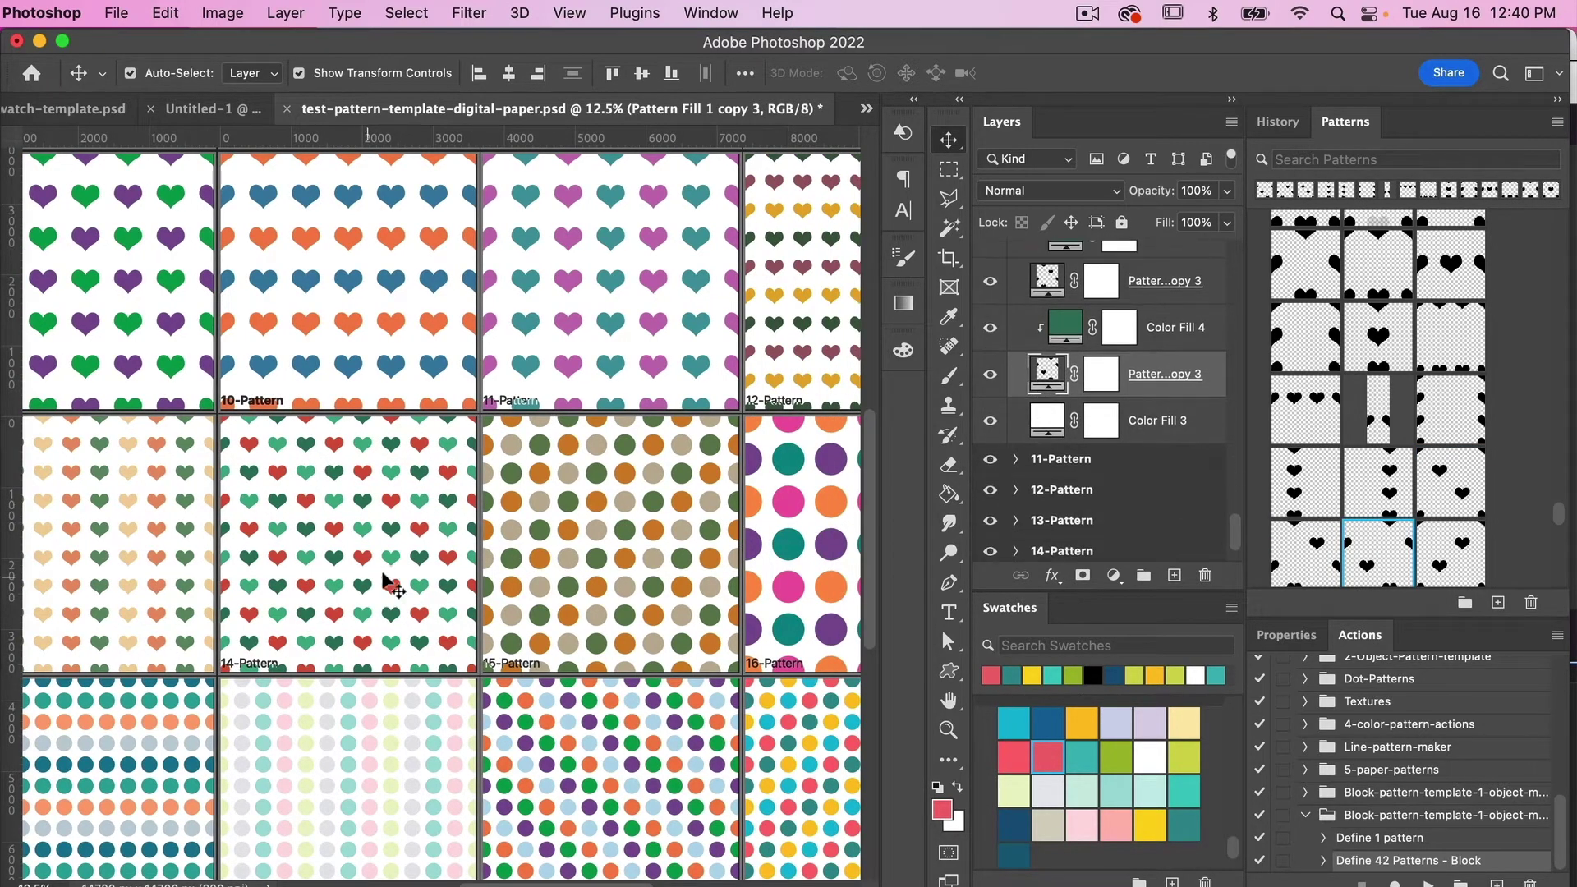
click(1017, 465)
scroll(1147, 416, down, 2)
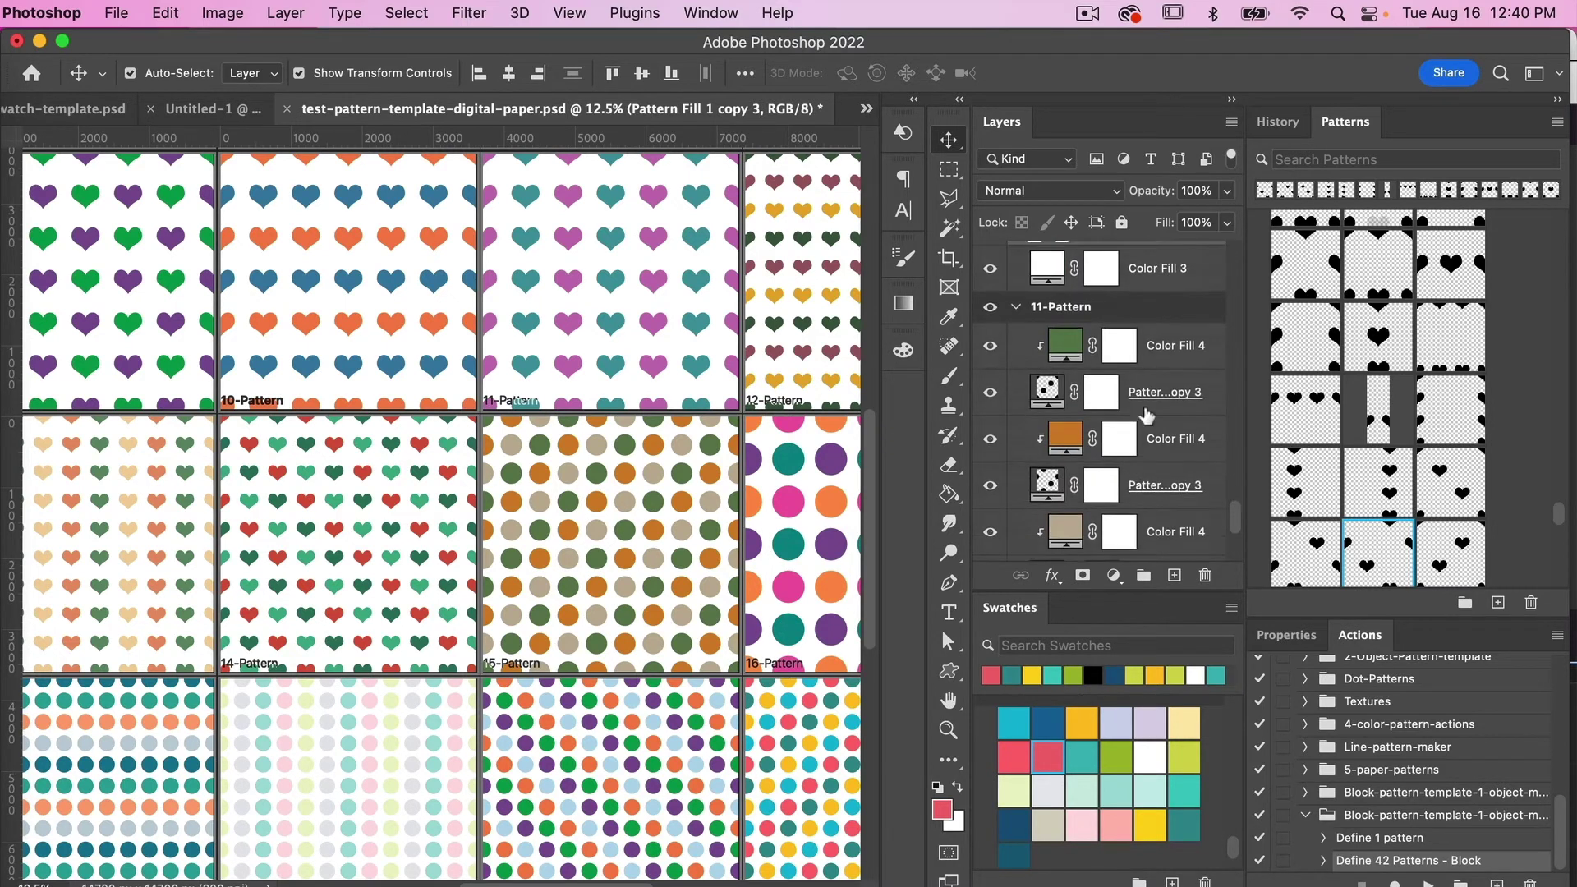
click(1151, 400)
scroll(1424, 444, down, 3)
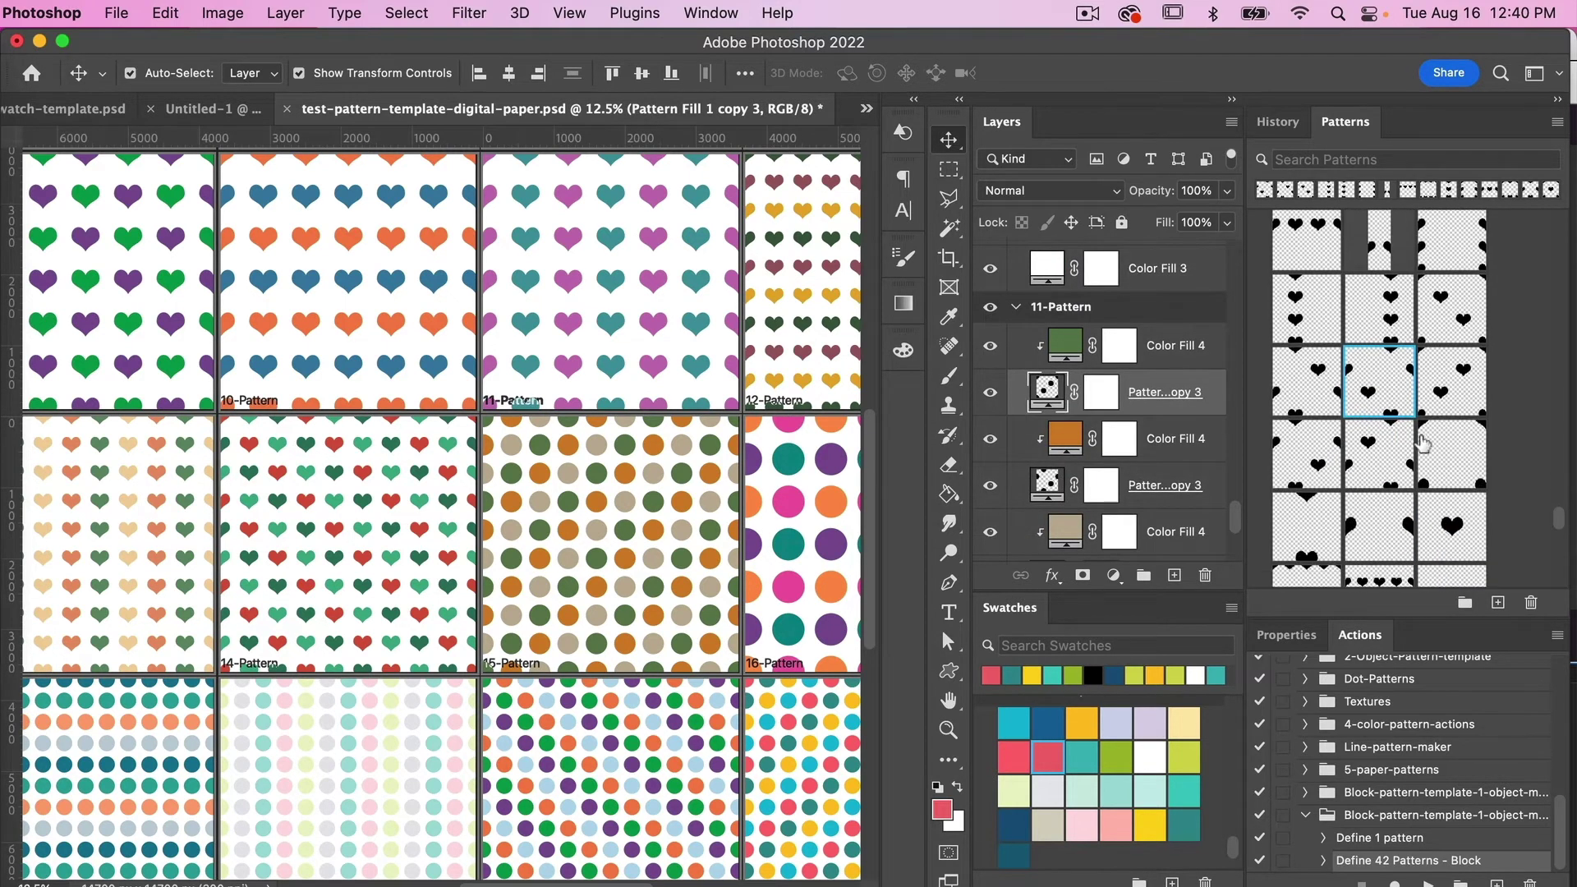
click(1442, 386)
- Replace 11-Pattern's orange and tan dot fills with the following two ascending-diagonal heart patterns
click(1172, 491)
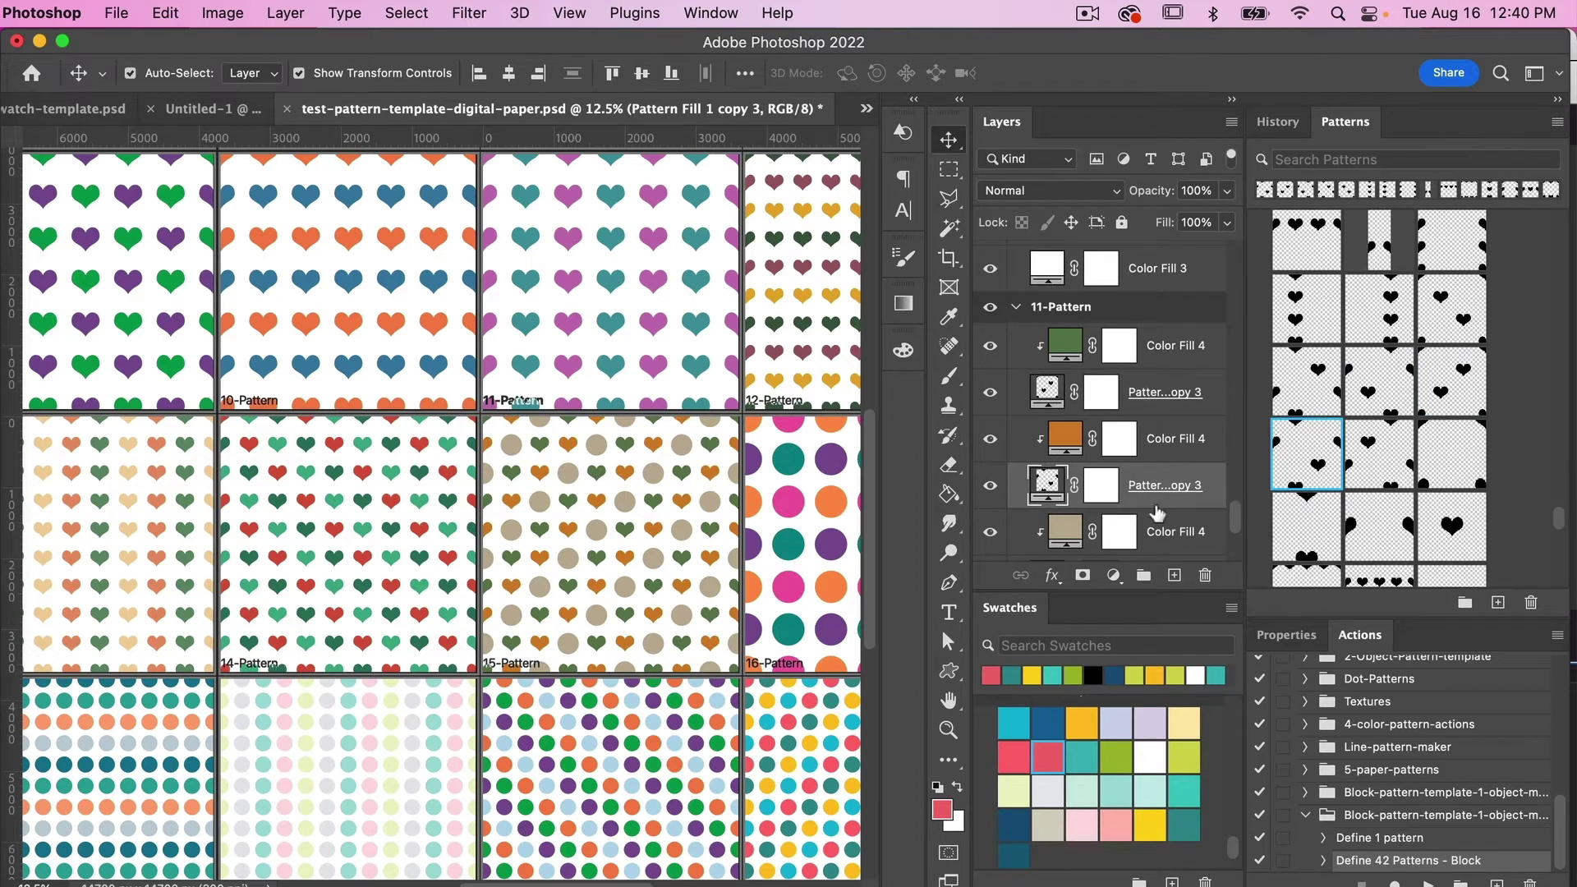
scroll(1167, 511, down, 2)
click(1161, 481)
click(1365, 456)
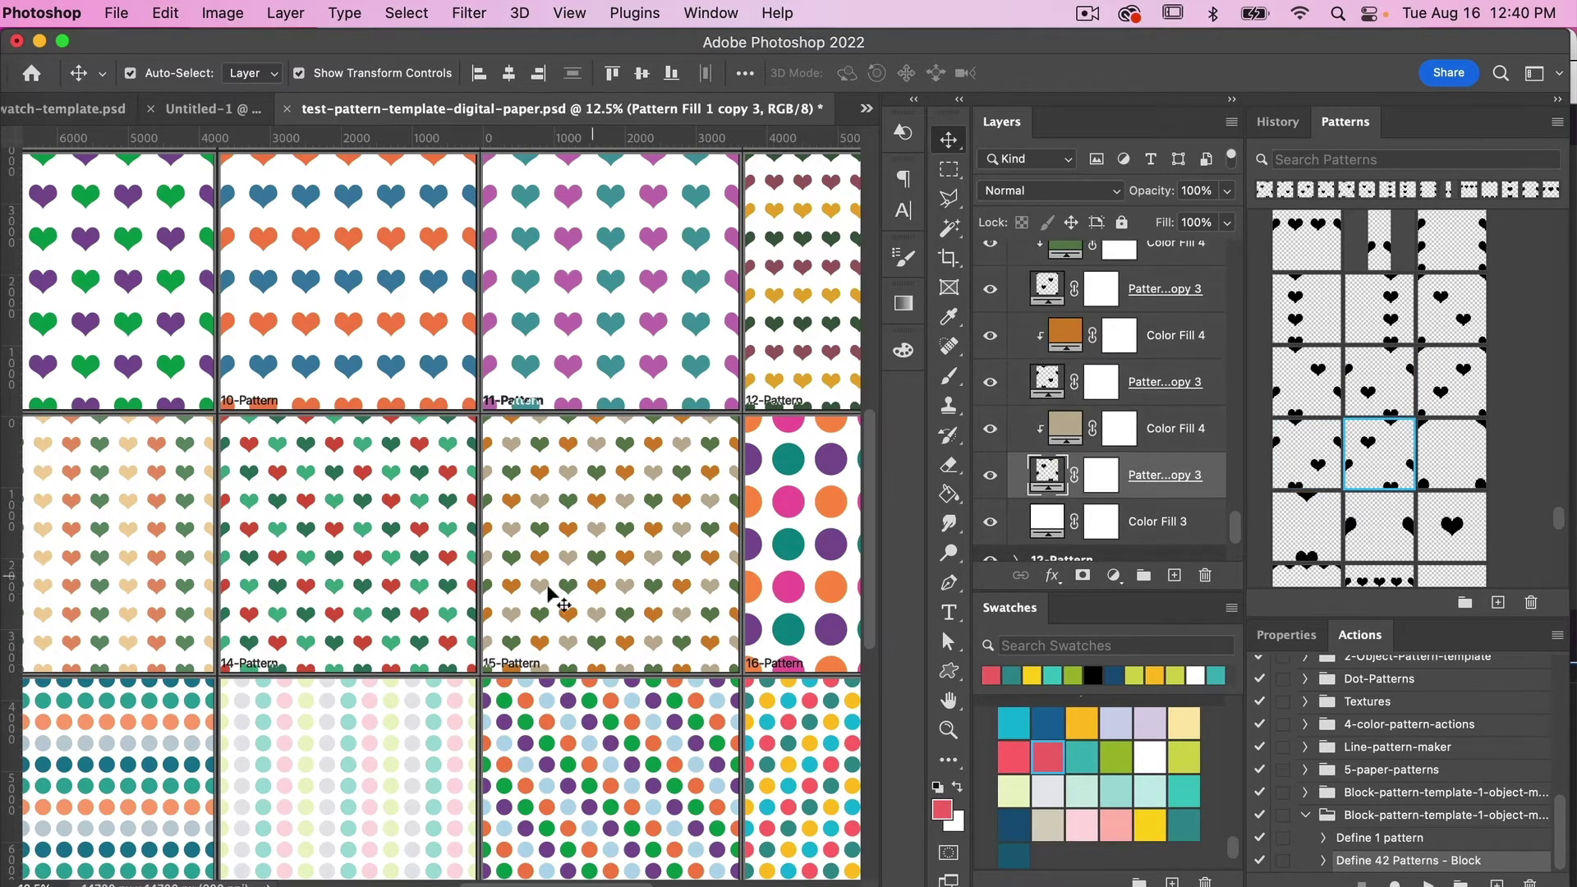
- Expand 12-Pattern and replace its orange and magenta dot fills with the corner-heart pattern and the top-and-bottom centre heart pattern
scroll(796, 598, right, 5)
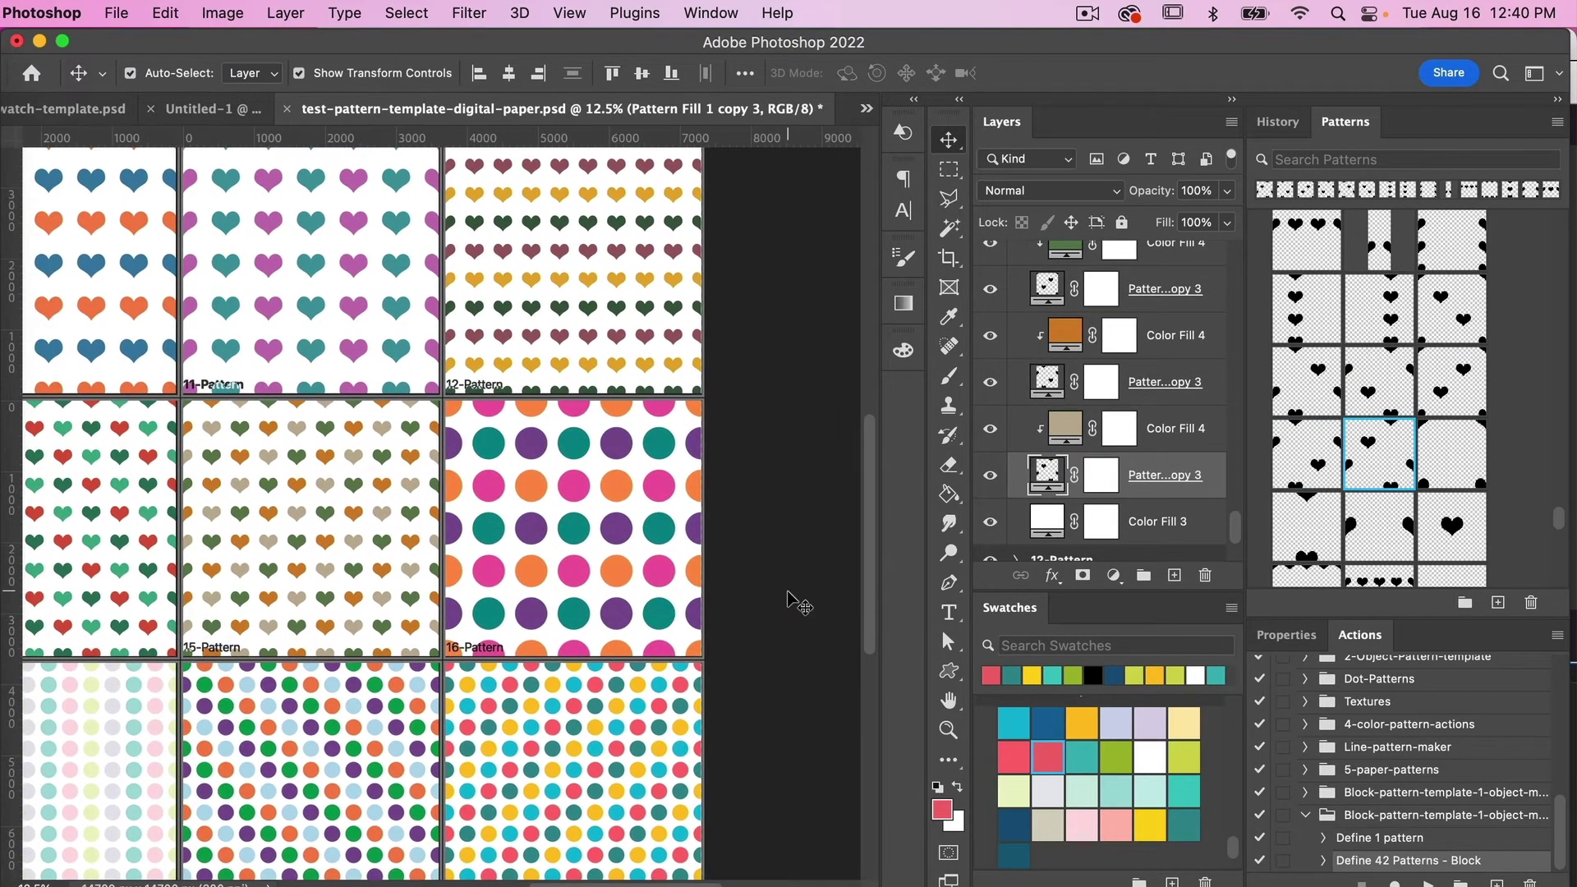
scroll(1141, 436, down, 2)
scroll(1140, 436, down, 1)
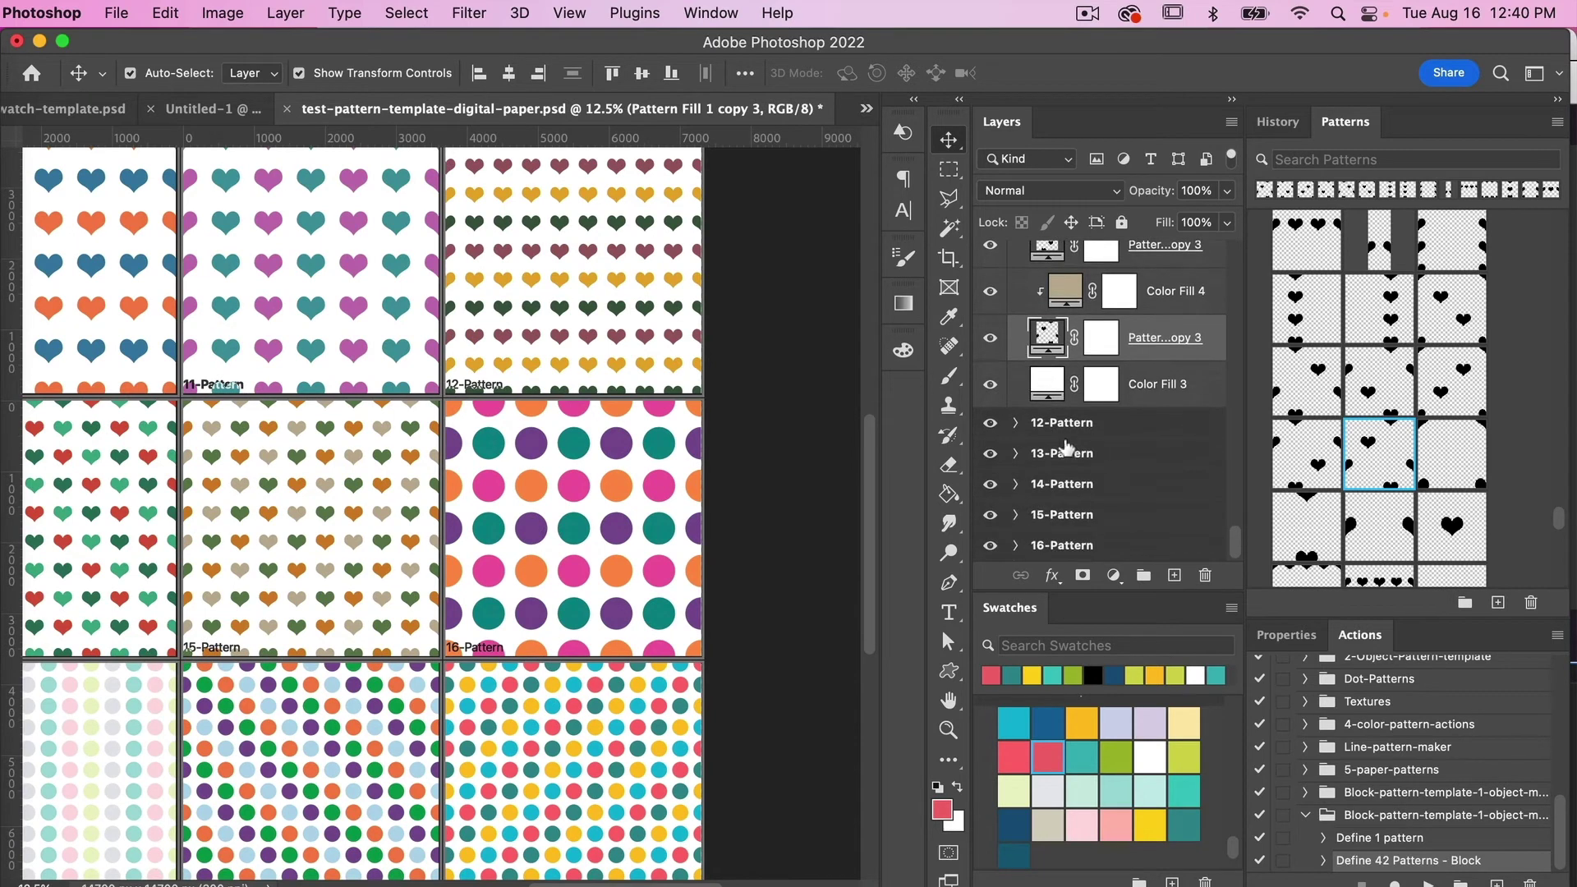
click(1016, 424)
scroll(1153, 312, down, 3)
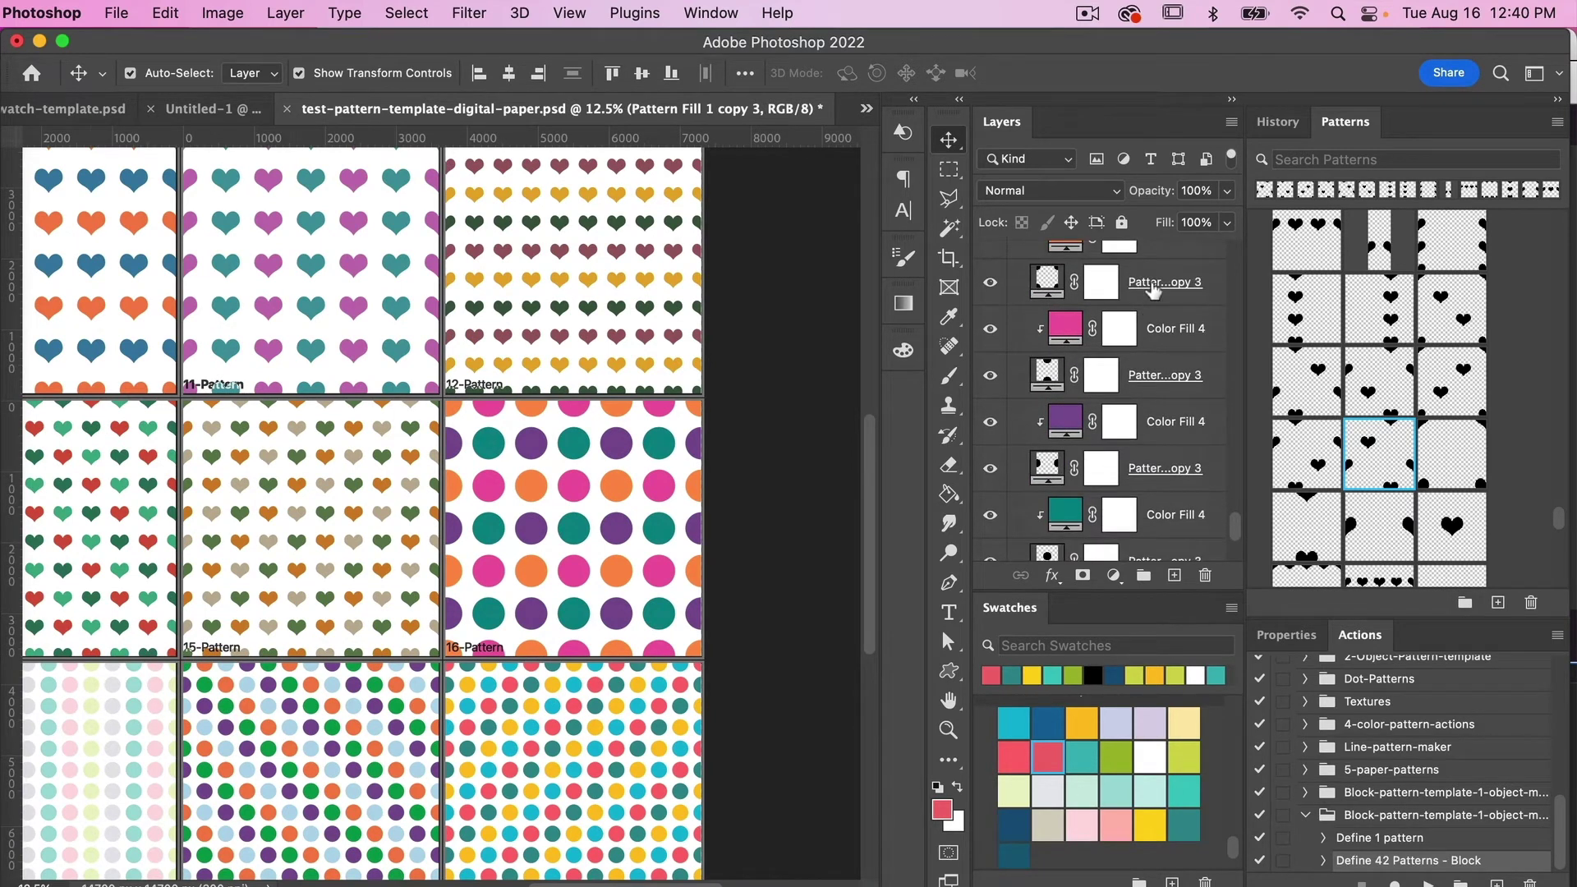
click(1155, 289)
scroll(1396, 436, down, 1)
click(1446, 394)
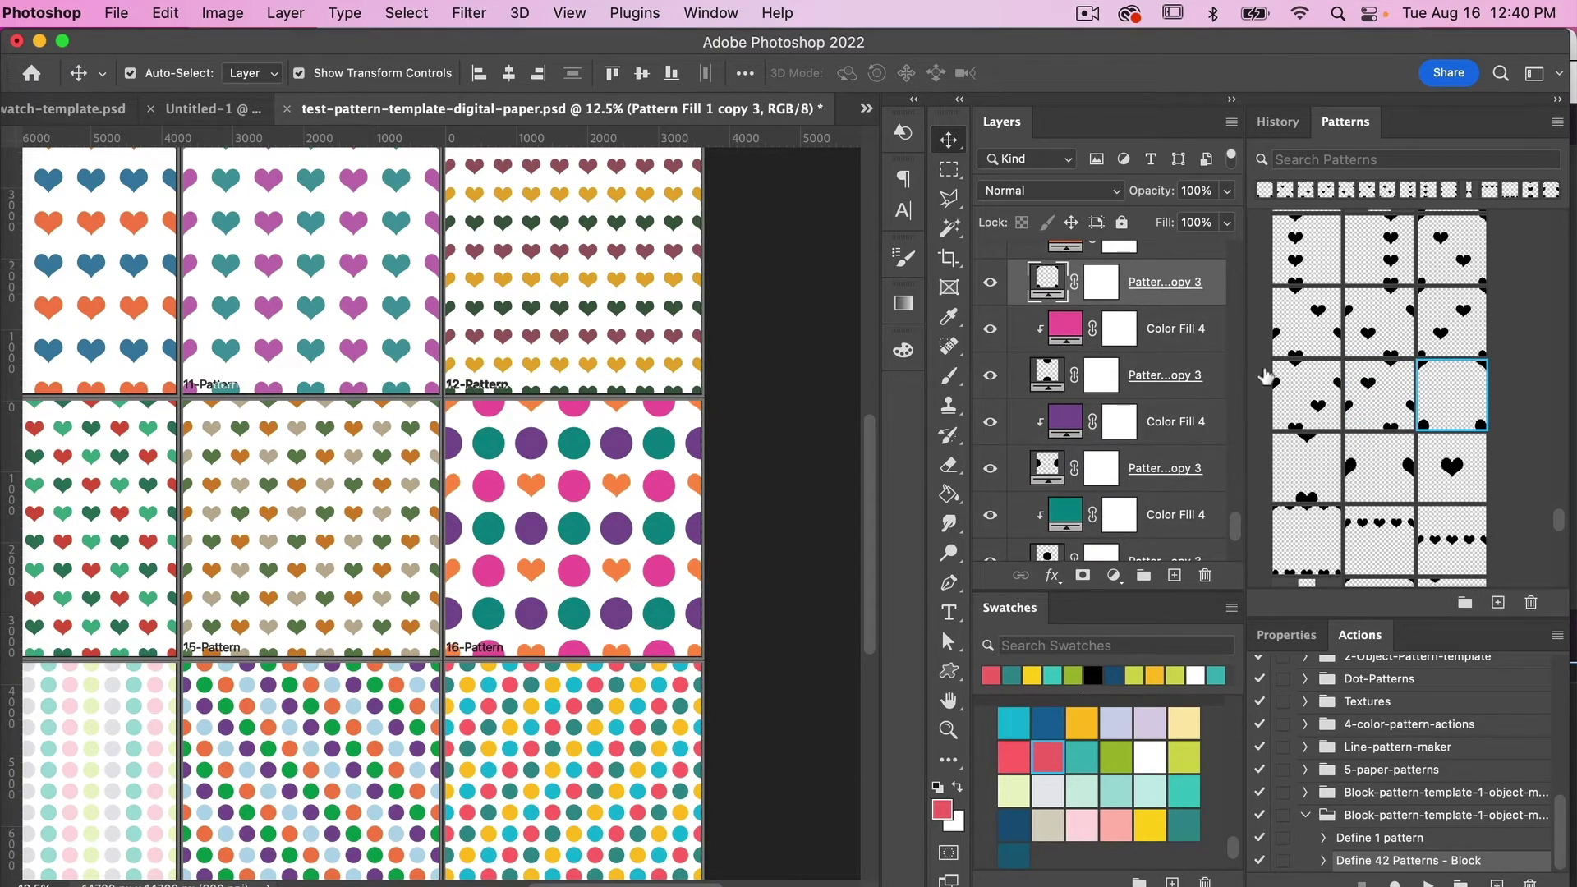
click(1165, 378)
click(1307, 467)
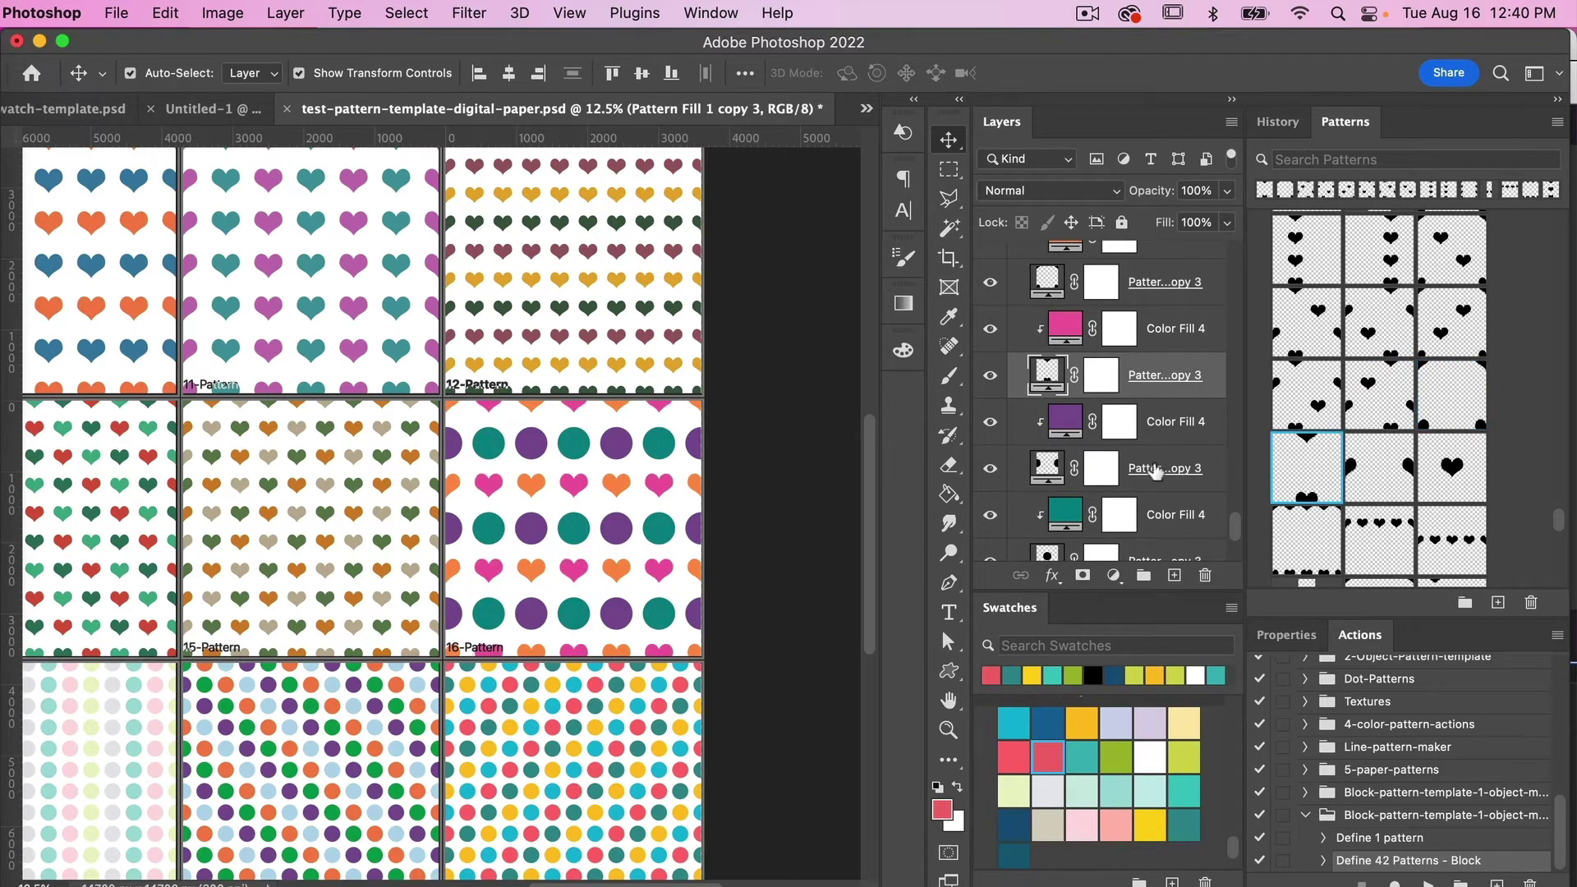
- Replace 12-Pattern's purple and teal dot fills with the side-edge heart pattern and the single centre heart pattern
click(1183, 472)
click(1351, 485)
scroll(1165, 484, down, 2)
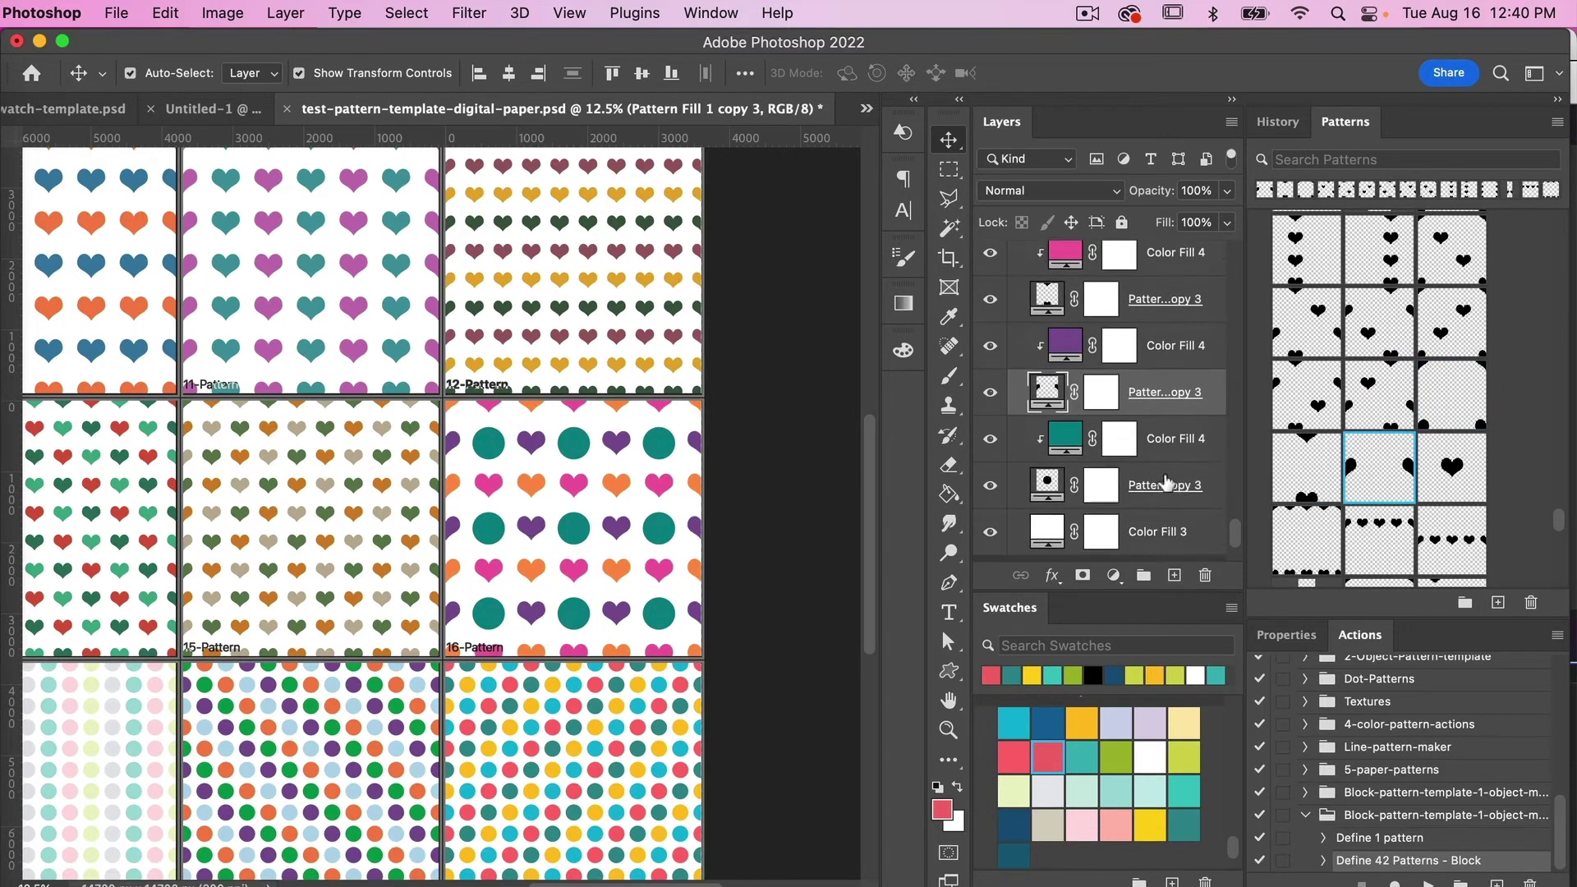
click(1163, 484)
click(1451, 467)
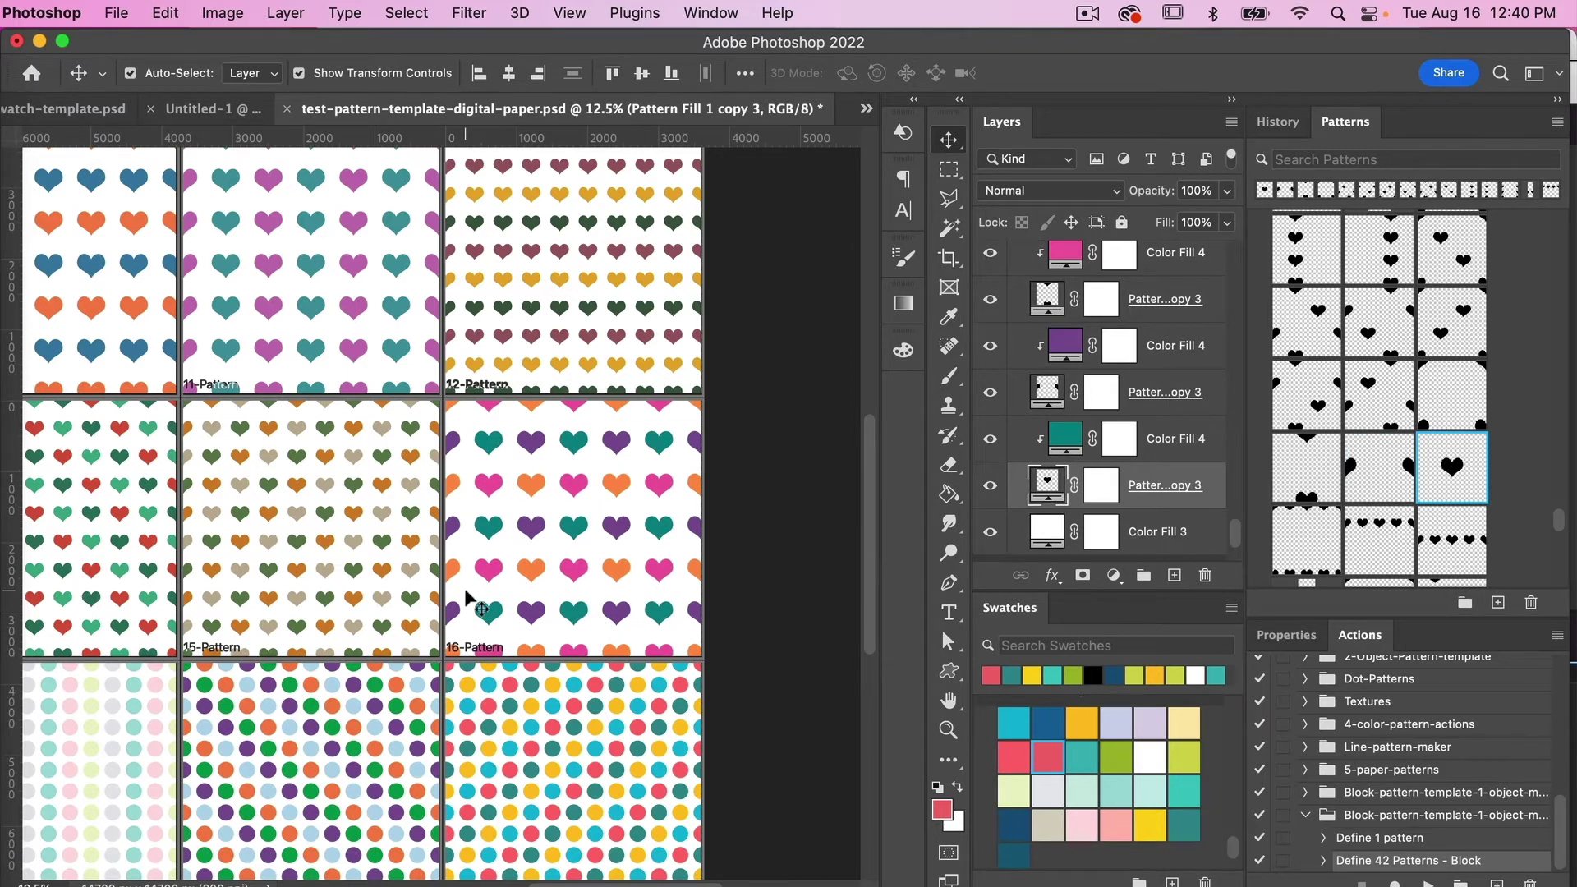
- Expand 13-Pattern and apply the pattern with small hearts along its top and bottom edges to the dark blue pattern fill
scroll(466, 597, up, 3)
scroll(466, 598, left, 4)
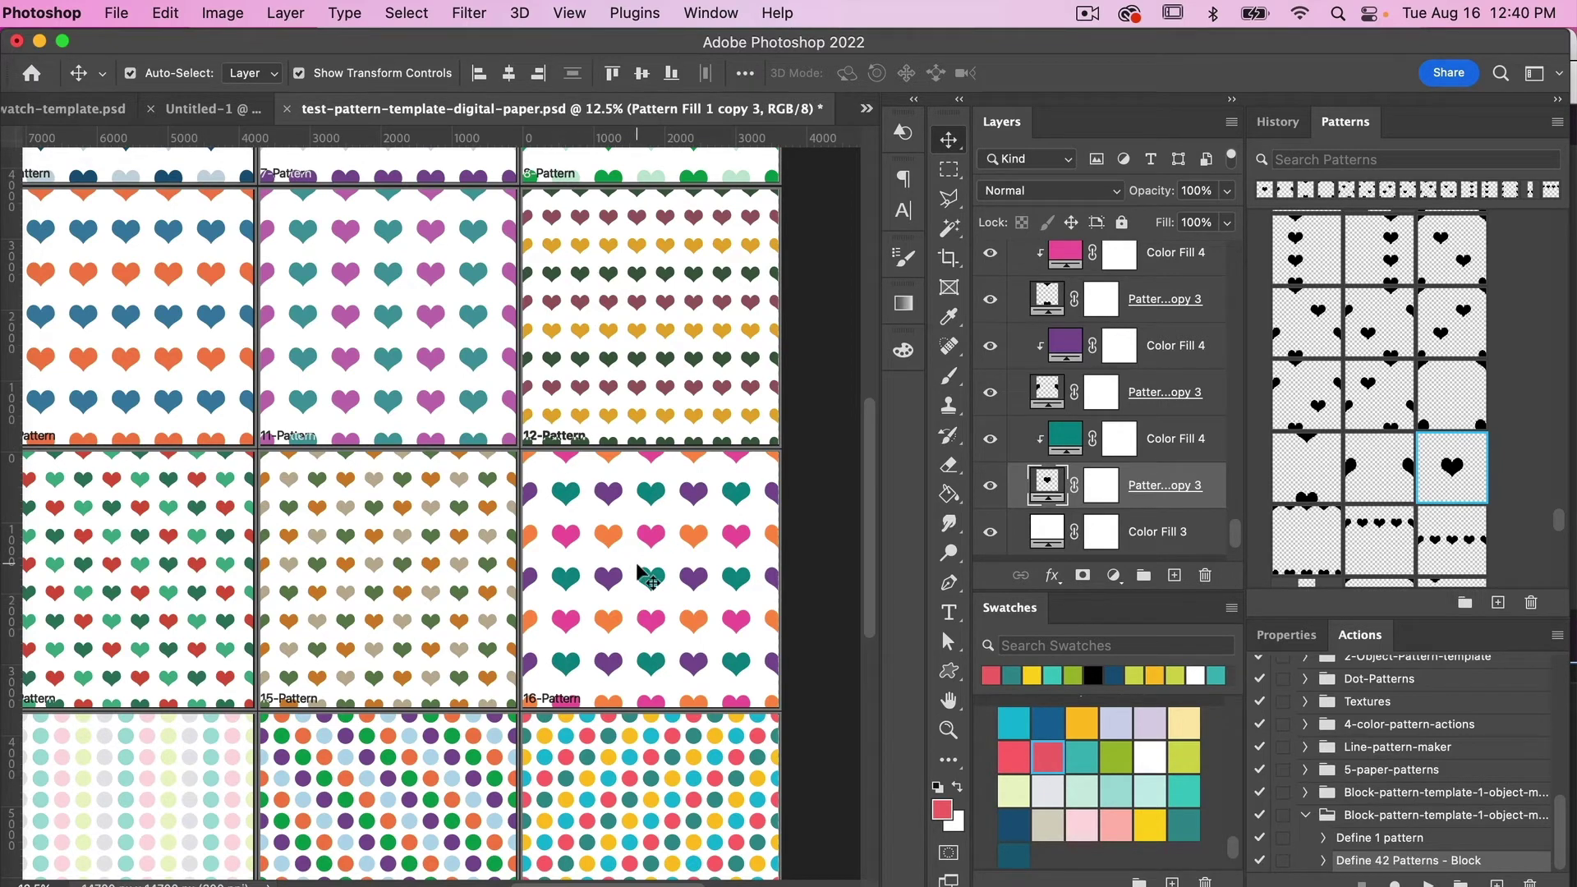
scroll(567, 419, up, 3)
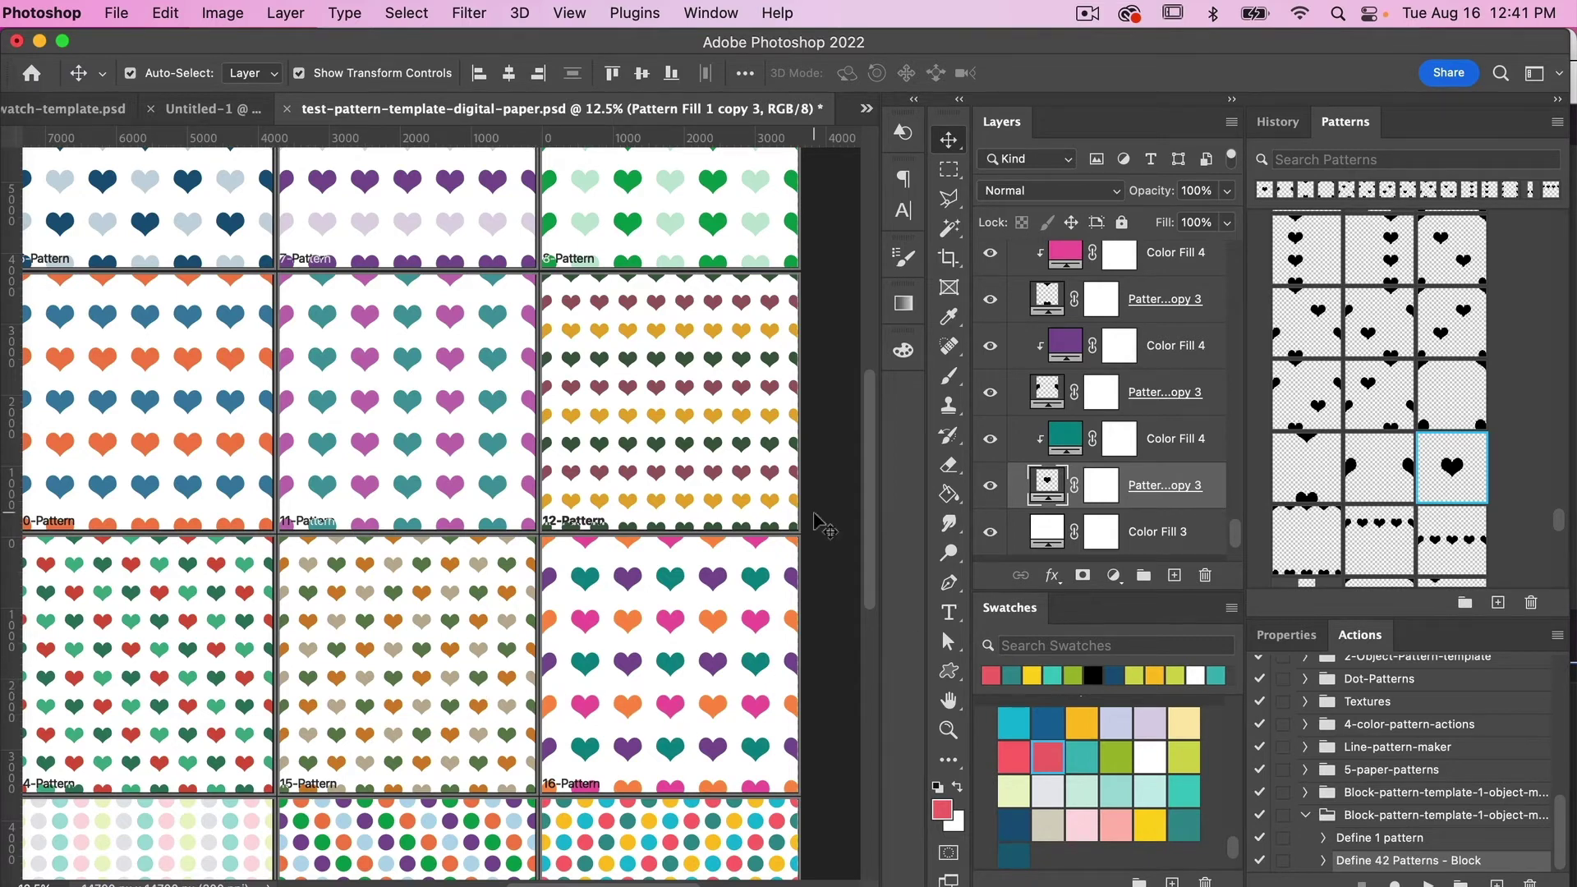
scroll(674, 629, down, 3)
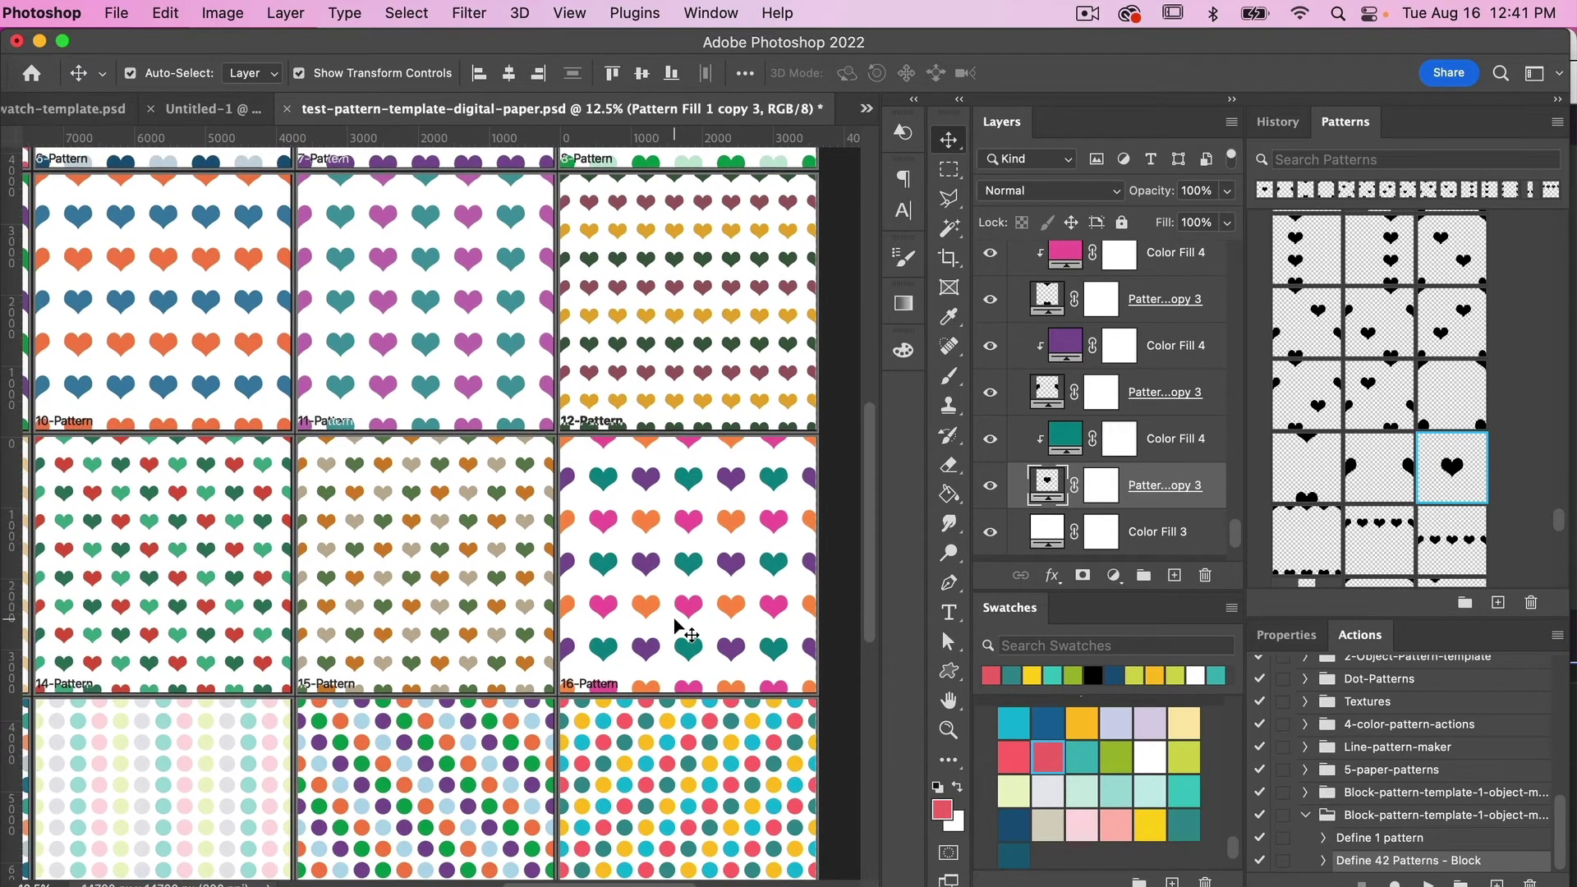
scroll(1109, 413, down, 3)
click(1014, 454)
scroll(612, 522, down, 5)
scroll(613, 522, left, 4)
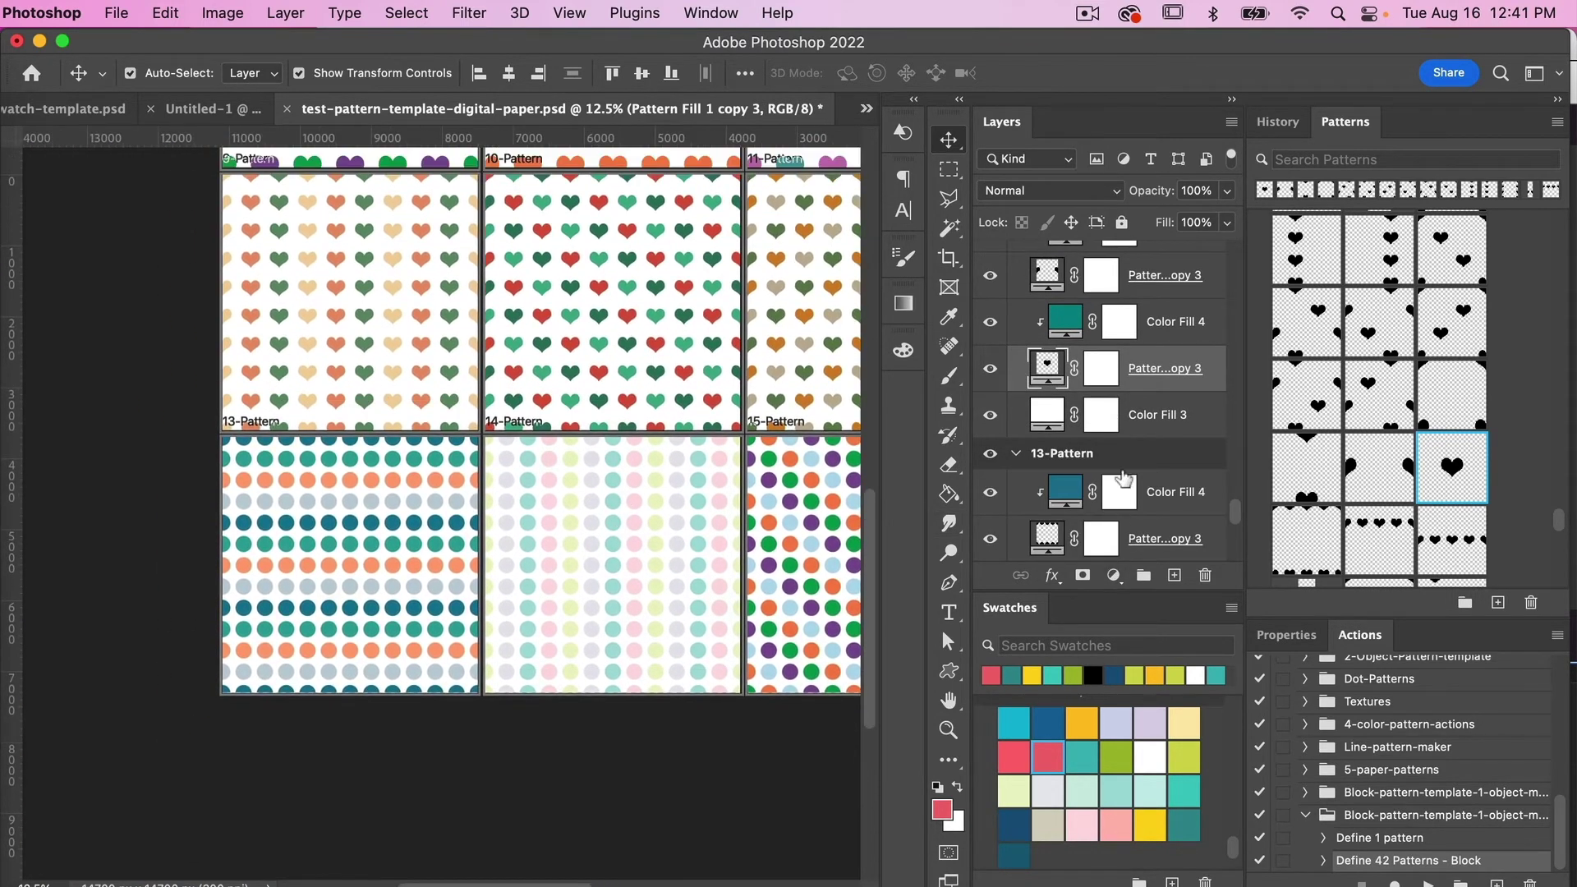
scroll(1124, 479, down, 4)
click(1166, 365)
scroll(1324, 431, down, 2)
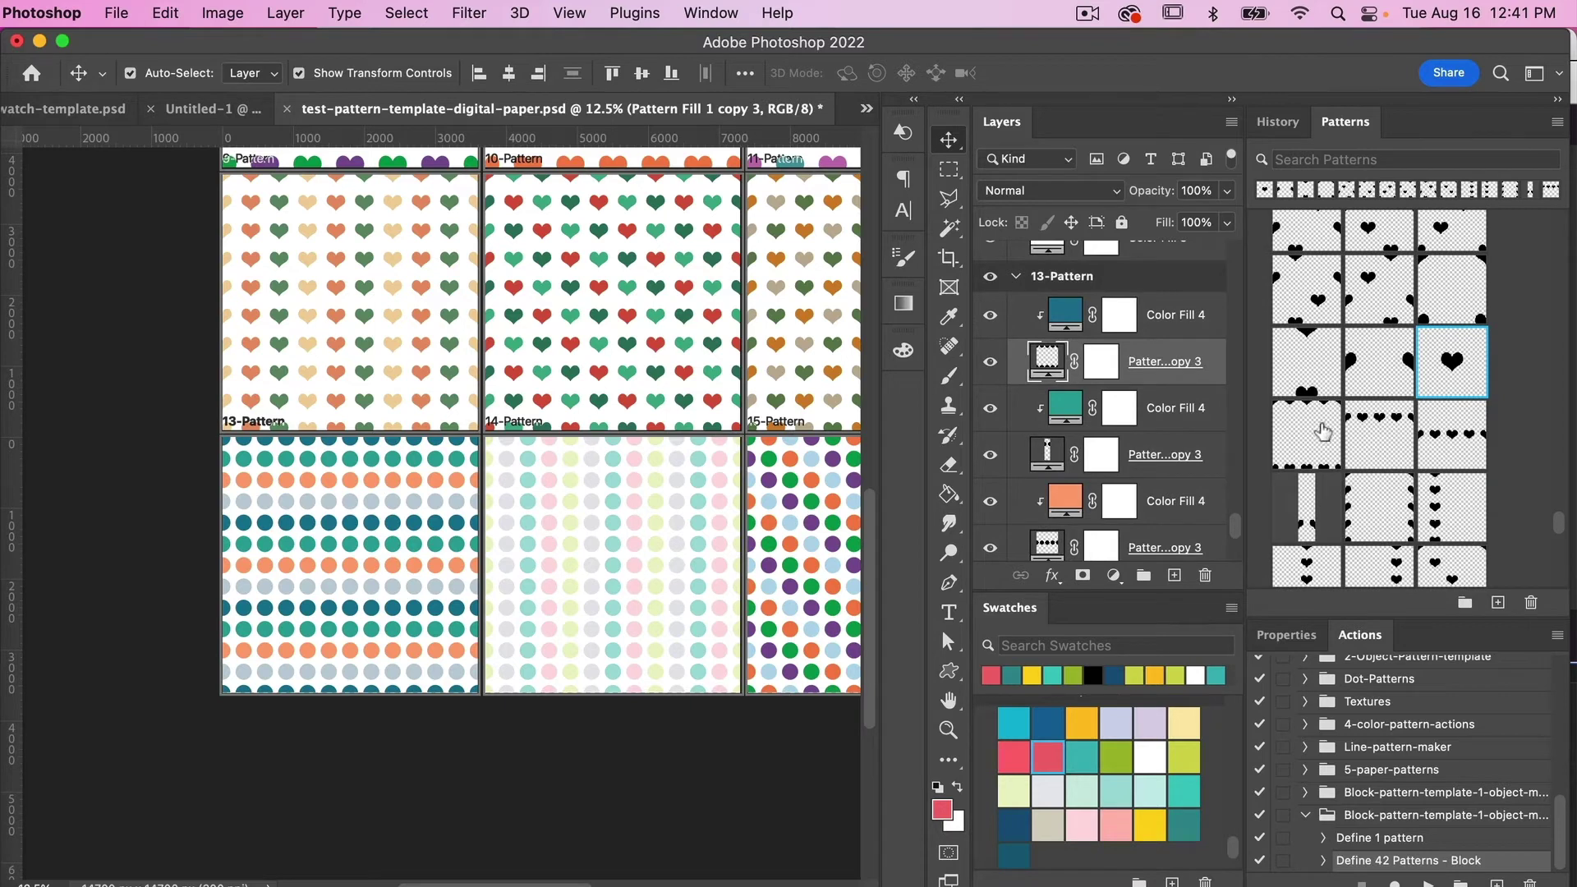
- Replace 13-Pattern's green and orange dot fills with the upper-row and middle-row small-heart patterns
click(1164, 459)
click(1380, 433)
scroll(1189, 456, down, 3)
click(1189, 456)
click(1452, 434)
- Apply the narrow heart tile to 13-Pattern's grey-blue pattern fill
scroll(1098, 473, down, 3)
click(1161, 485)
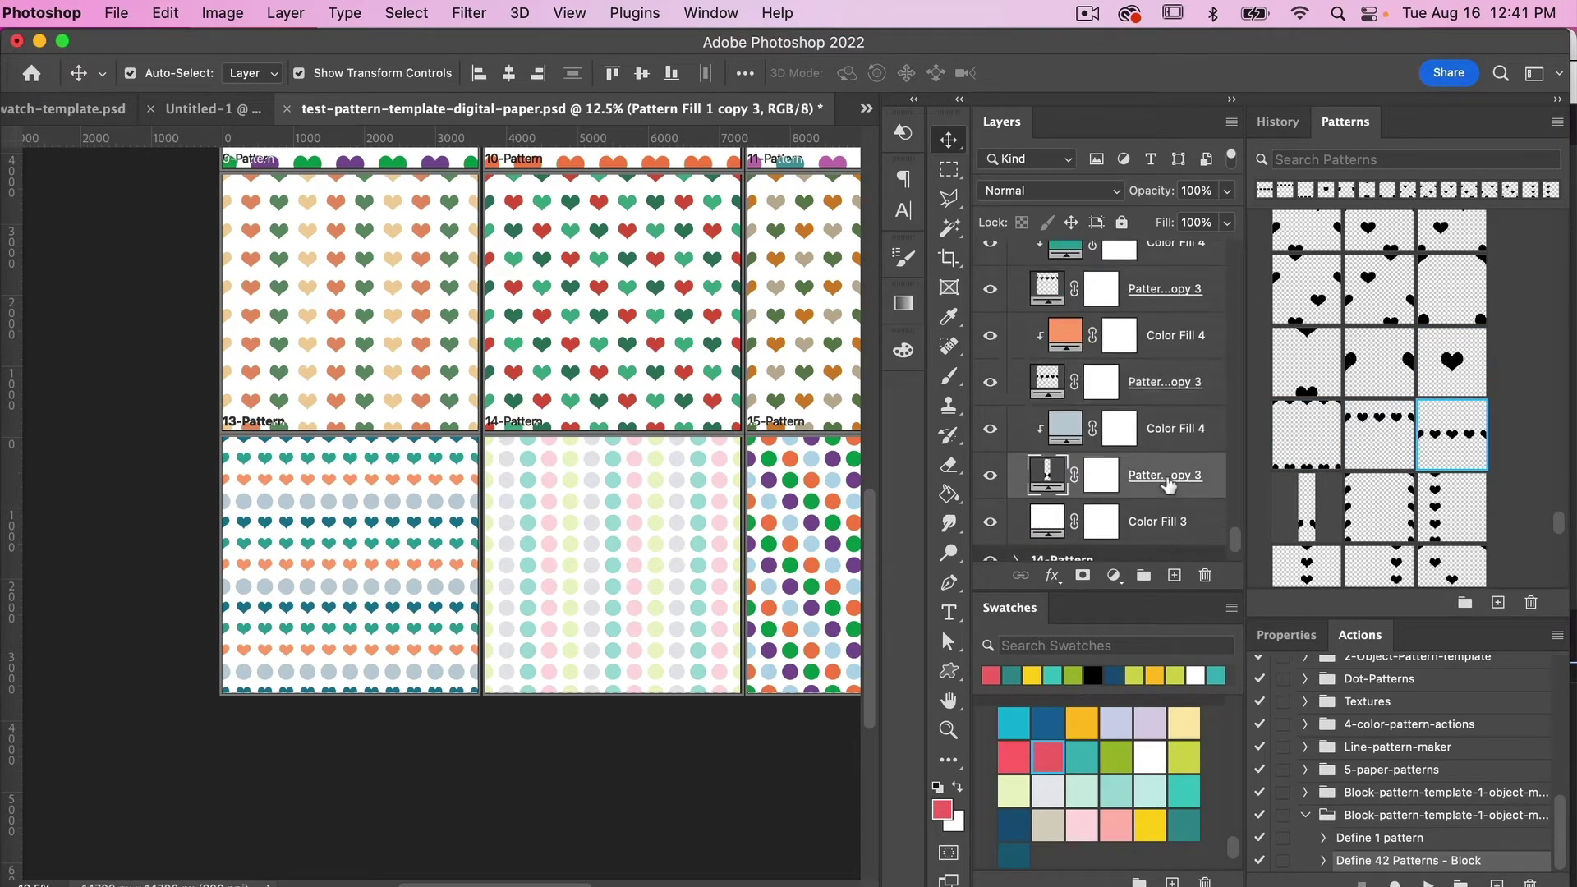
click(1305, 503)
- Expand 14-Pattern and replace its yellow-green and pale grey dot fills with the side-edge column and left-column small-heart patterns
scroll(1066, 522, down, 3)
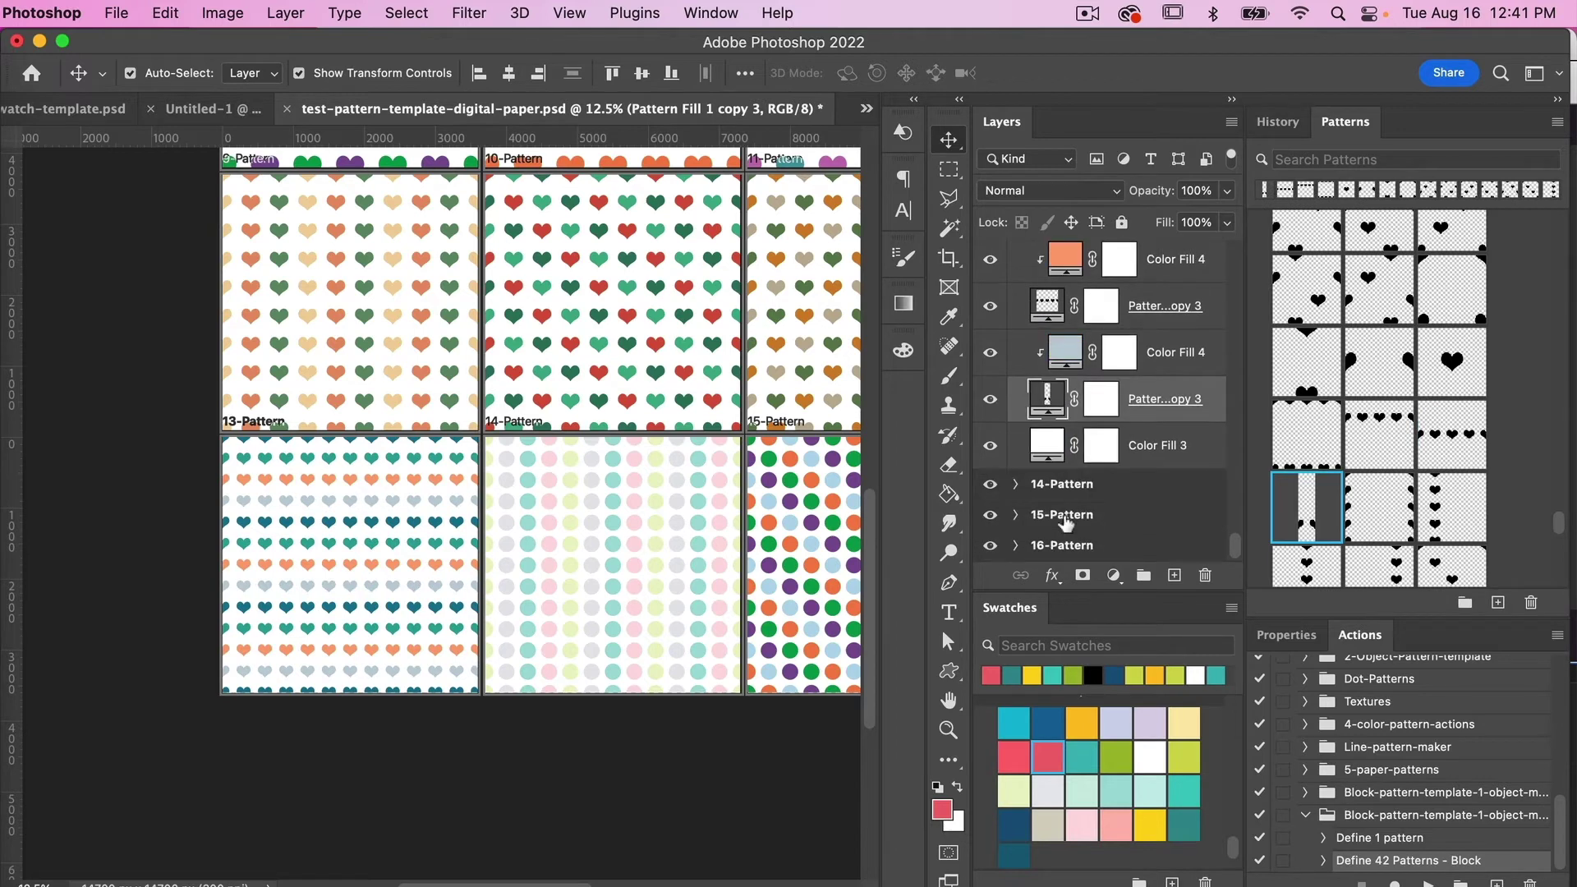
click(1024, 485)
scroll(1152, 486, down, 3)
click(1161, 388)
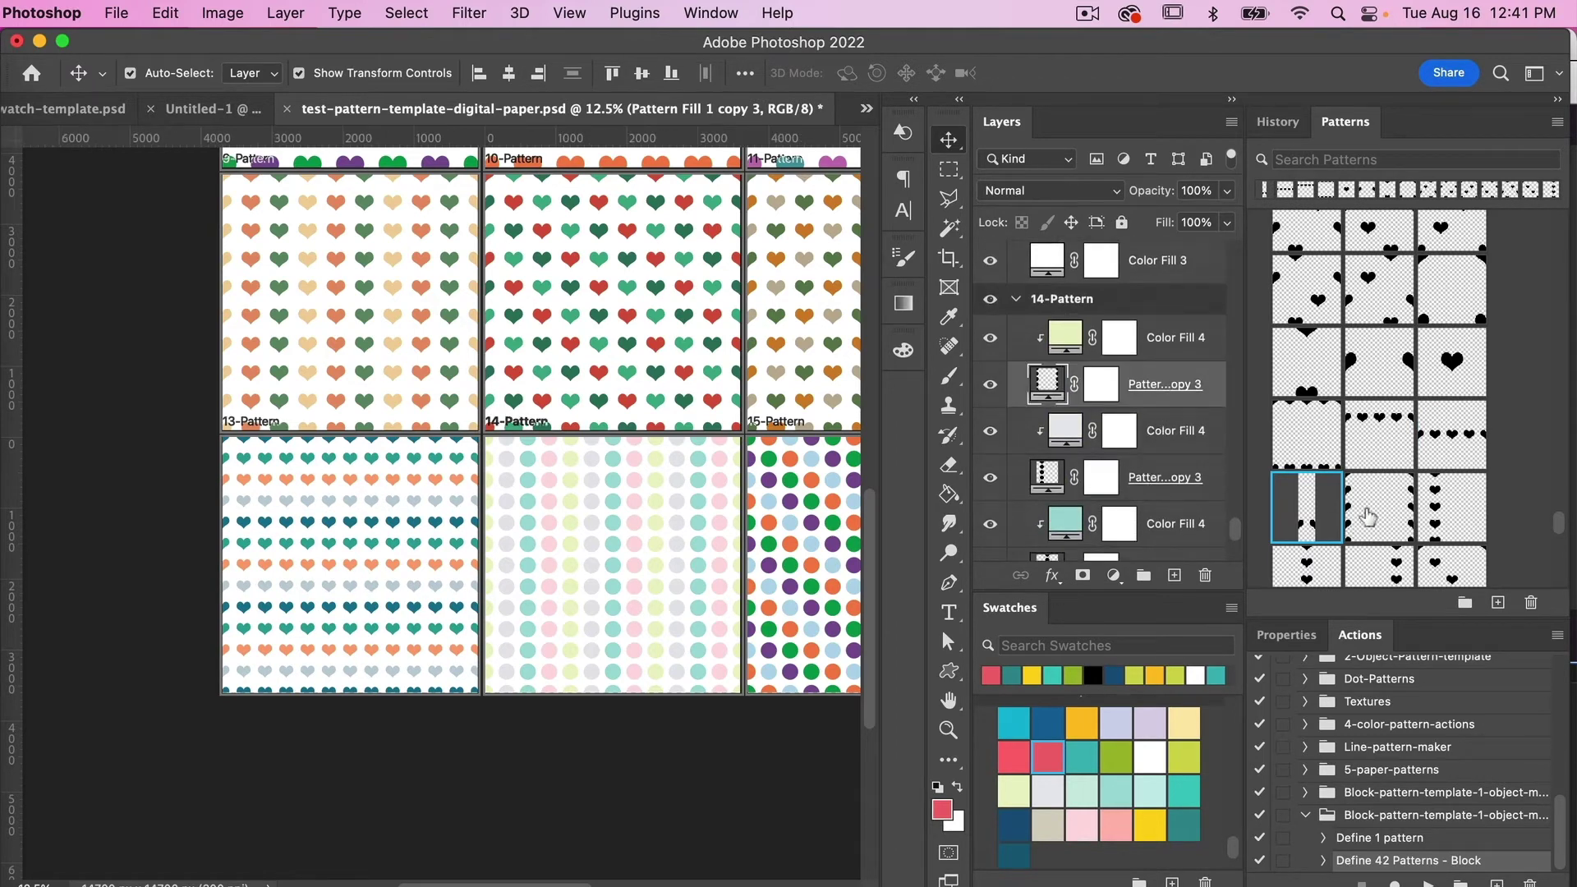
click(1379, 507)
click(1167, 485)
click(1455, 506)
- Replace 14-Pattern's aqua and pink dot fills with the centre-column and right-column small-heart patterns
scroll(1183, 485, down, 2)
click(1166, 494)
scroll(1329, 477, down, 3)
click(1307, 454)
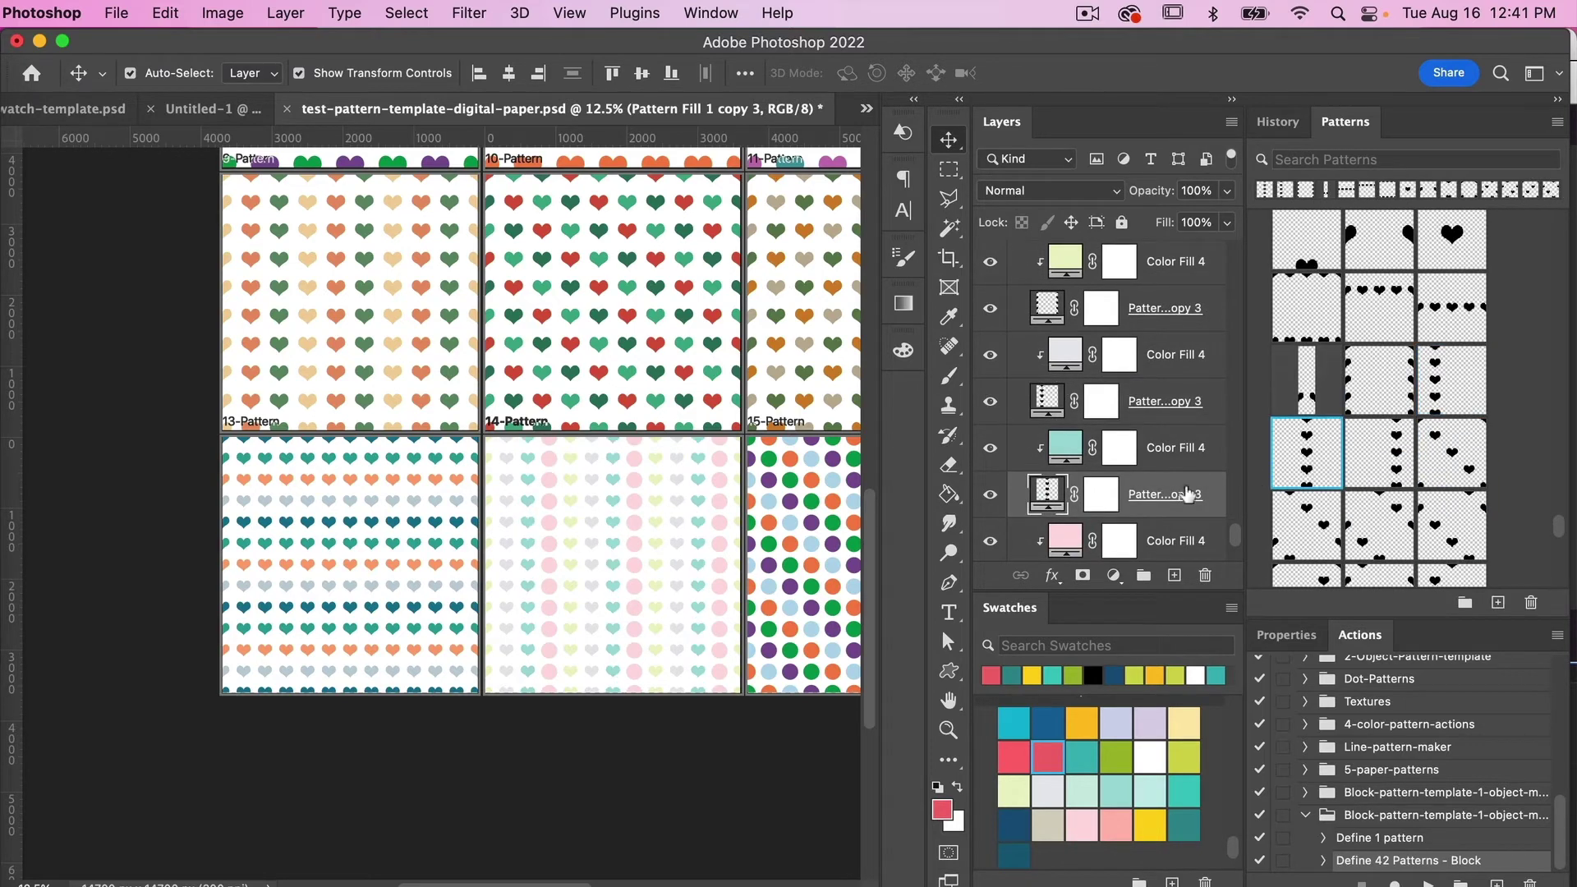
scroll(1208, 493, down, 2)
click(1214, 495)
click(1382, 467)
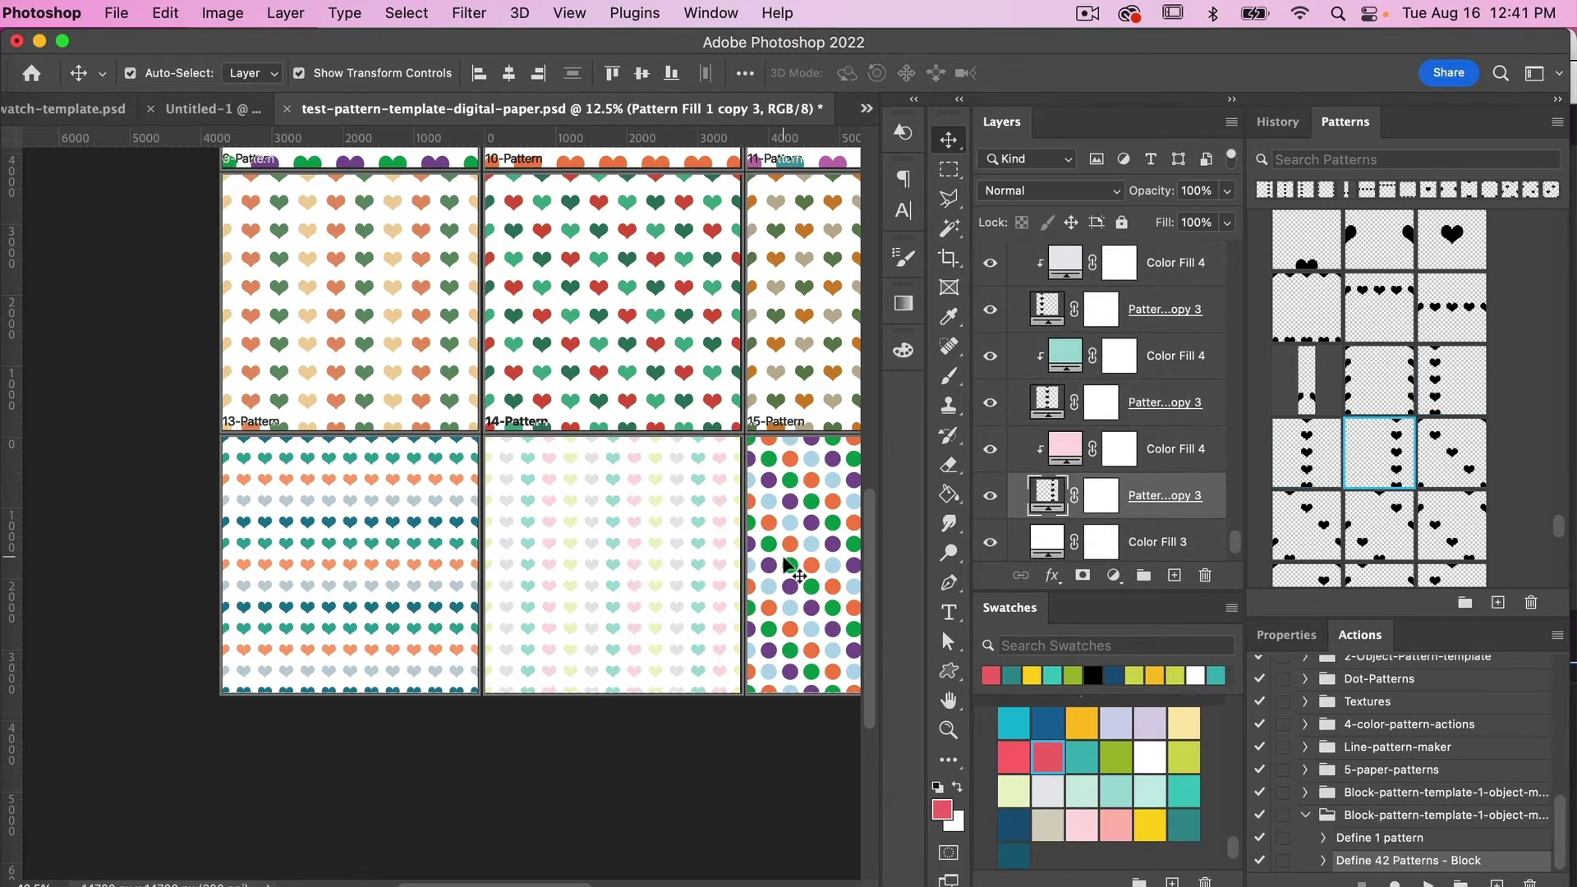
- Expand 15-Pattern and replace its green and orange dot fills with the first and second diagonal small-heart patterns
scroll(784, 567, right, 3)
scroll(1169, 415, down, 2)
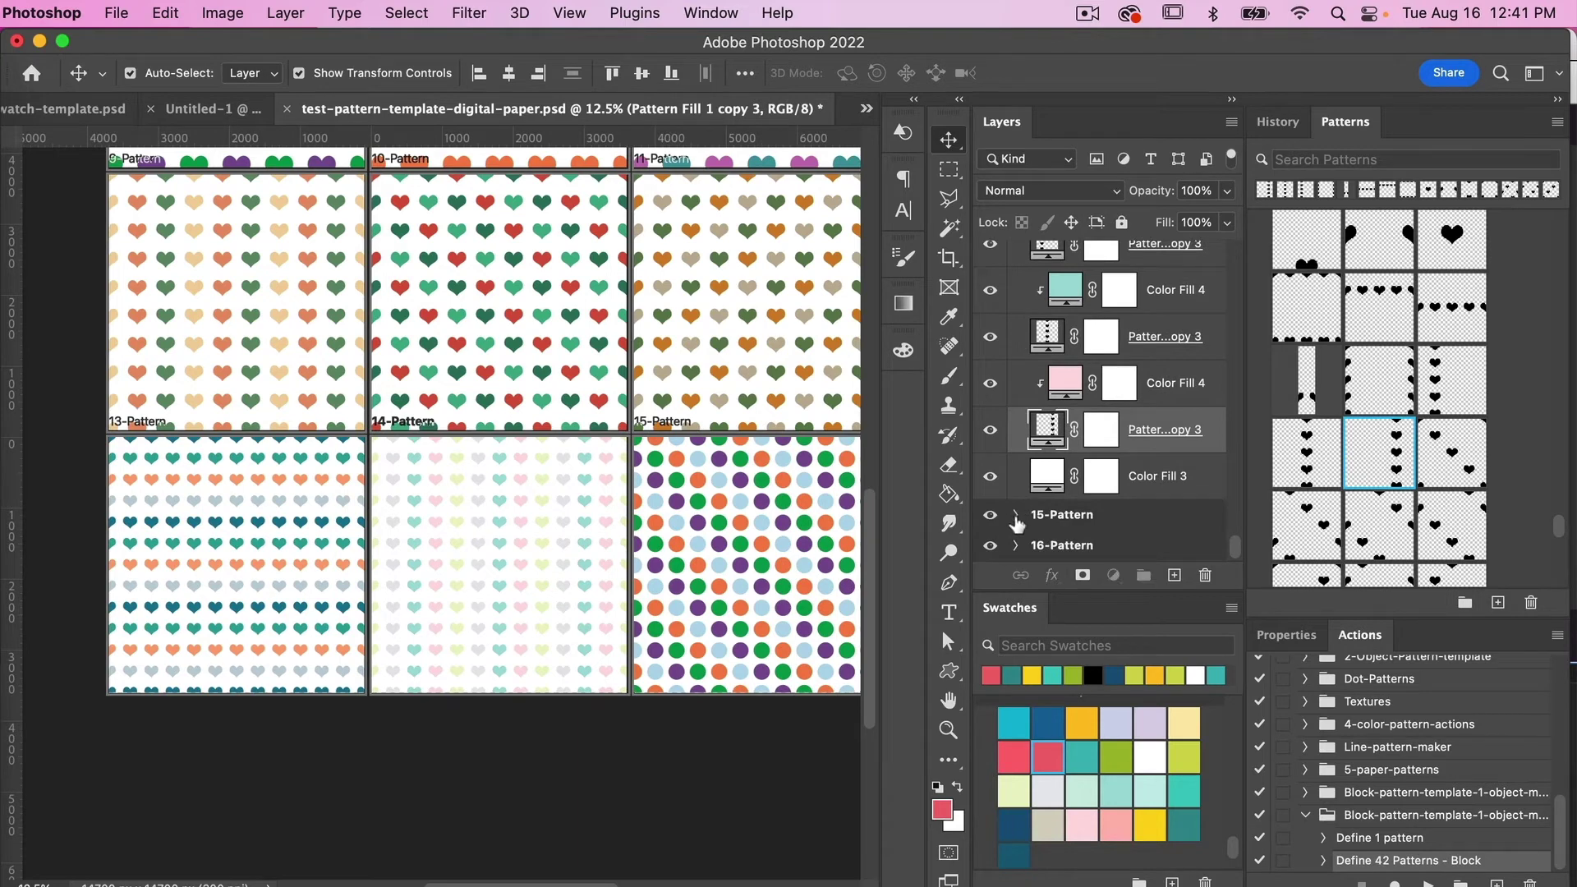
click(1016, 516)
scroll(1018, 516, down, 4)
click(1147, 388)
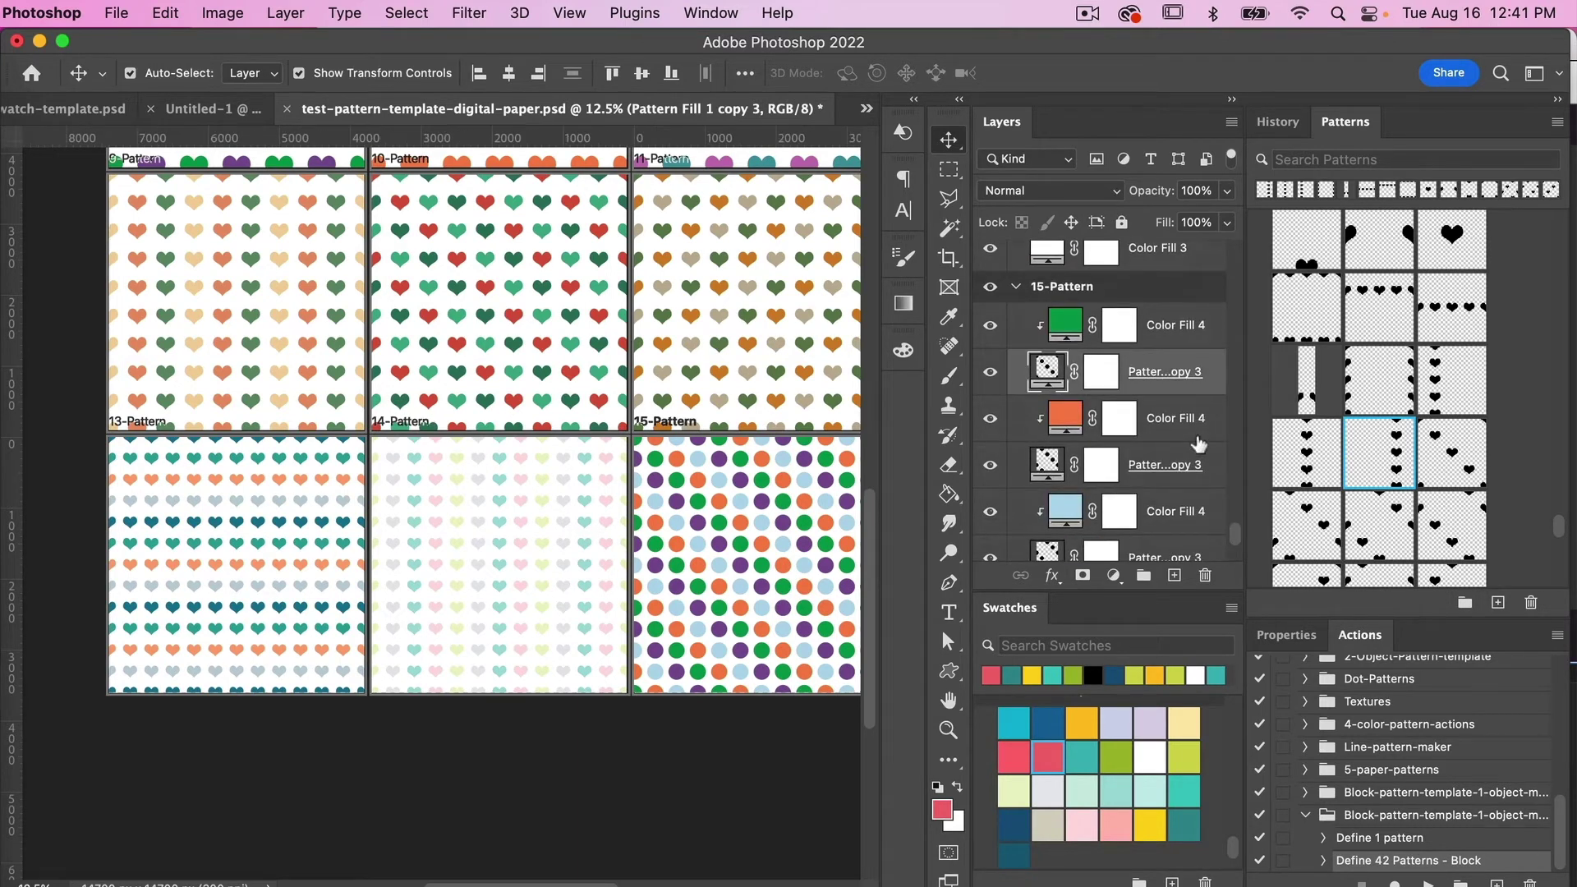
click(1430, 443)
click(1179, 465)
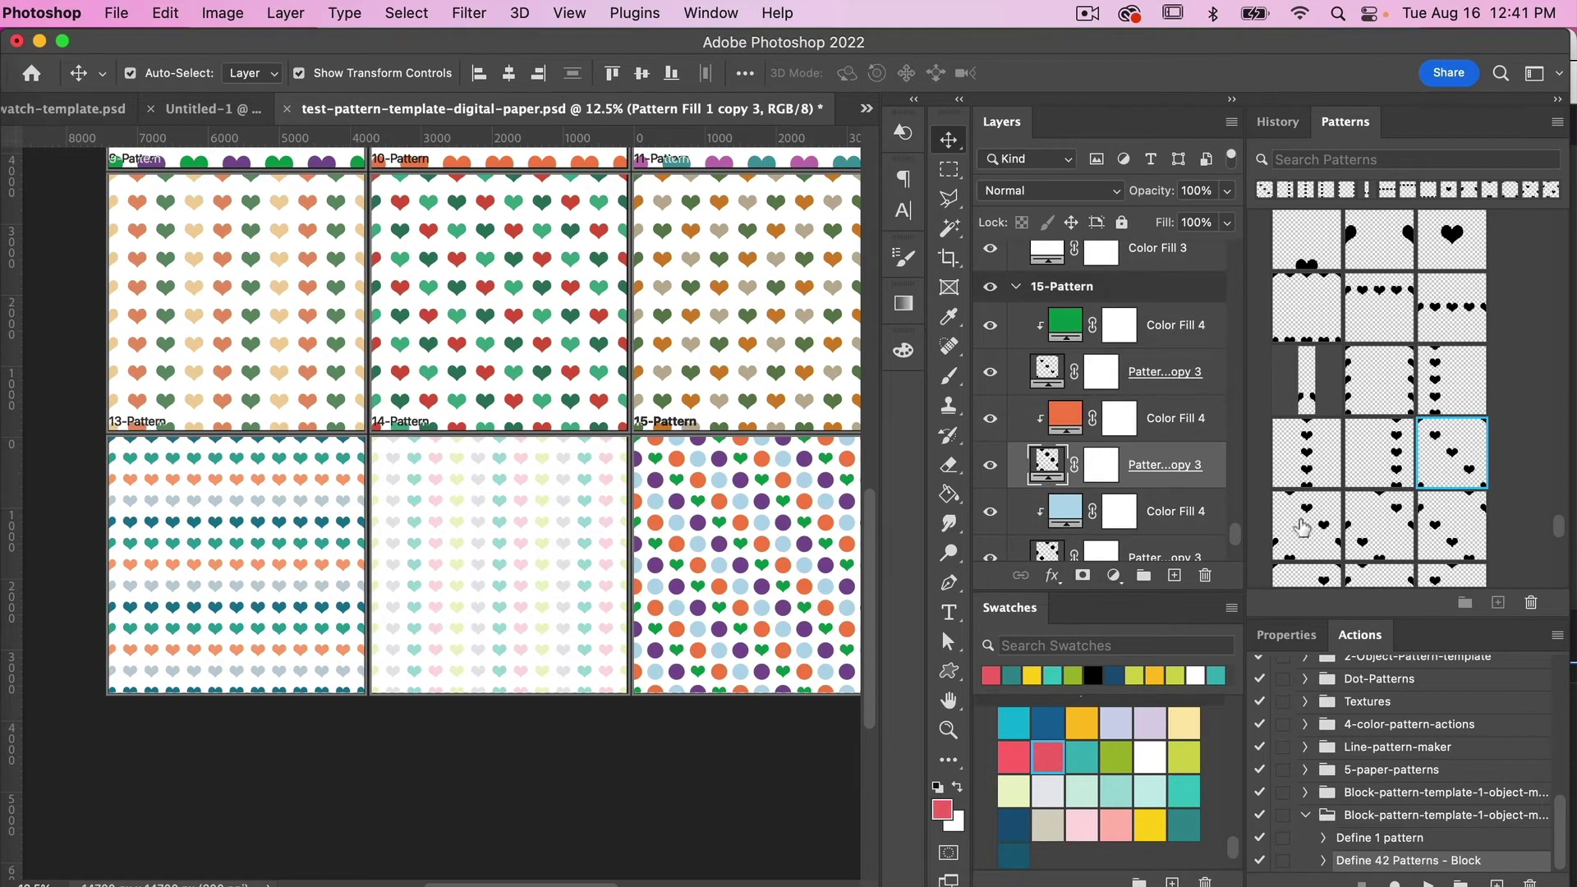
click(1306, 526)
- Replace 15-Pattern's light blue and purple dot fills with the third and fourth diagonal small-heart patterns
scroll(877, 546, right, 5)
scroll(1200, 514, down, 2)
click(1157, 469)
click(1380, 526)
scroll(1212, 499, down, 2)
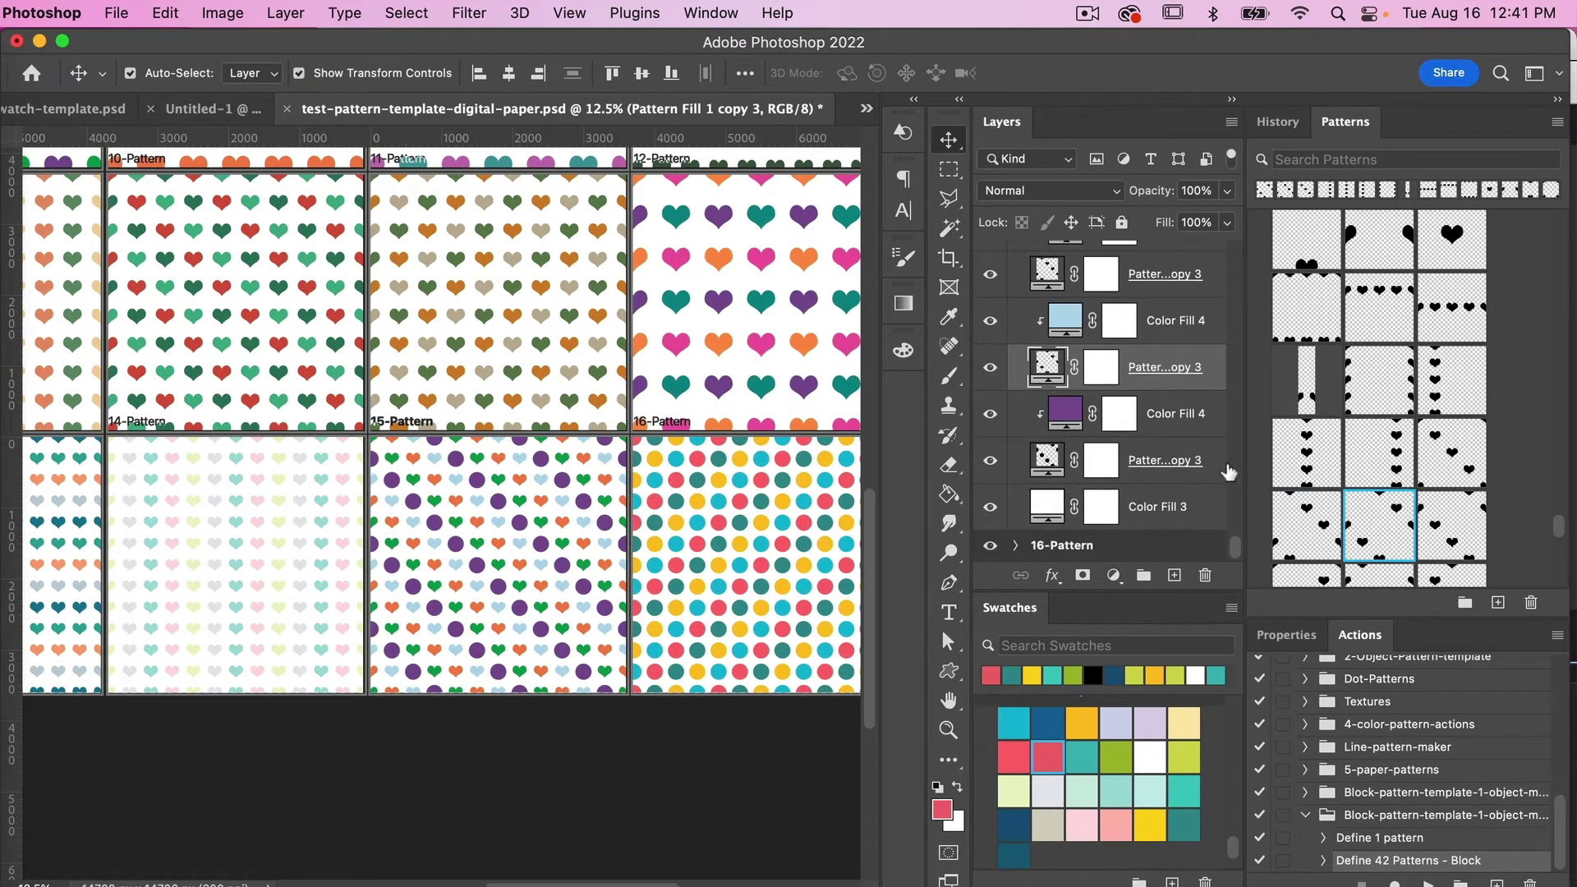
click(1179, 465)
click(1451, 526)
- Expand 16-Pattern and replace its red and teal dot fills with the fifth and sixth diagonal small-heart patterns
scroll(689, 628, right, 3)
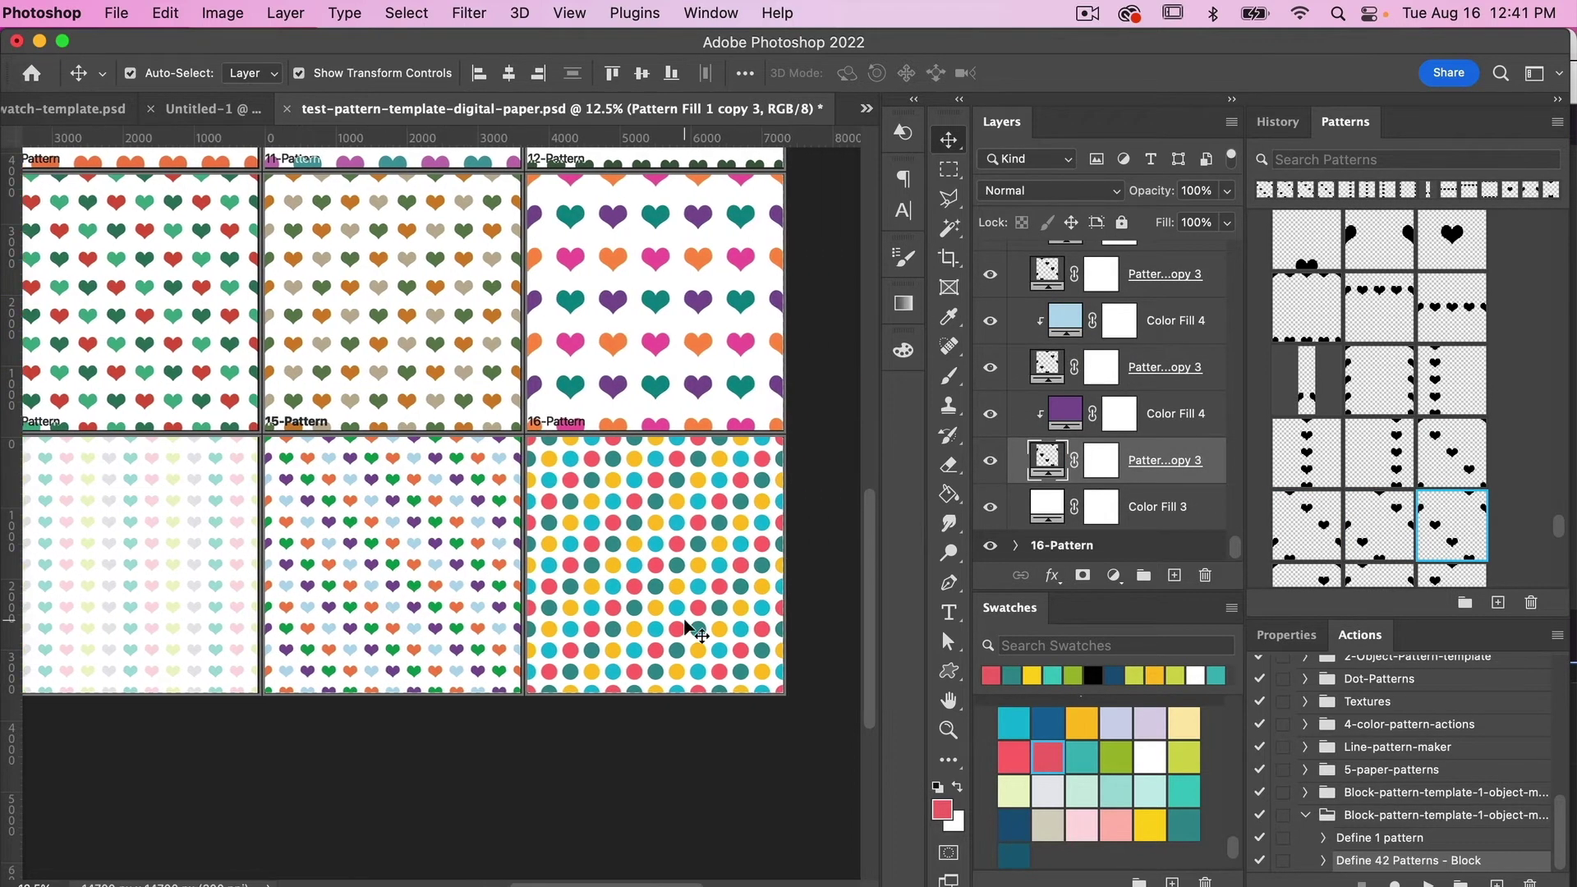
click(1015, 546)
scroll(1161, 411, down, 5)
click(1170, 352)
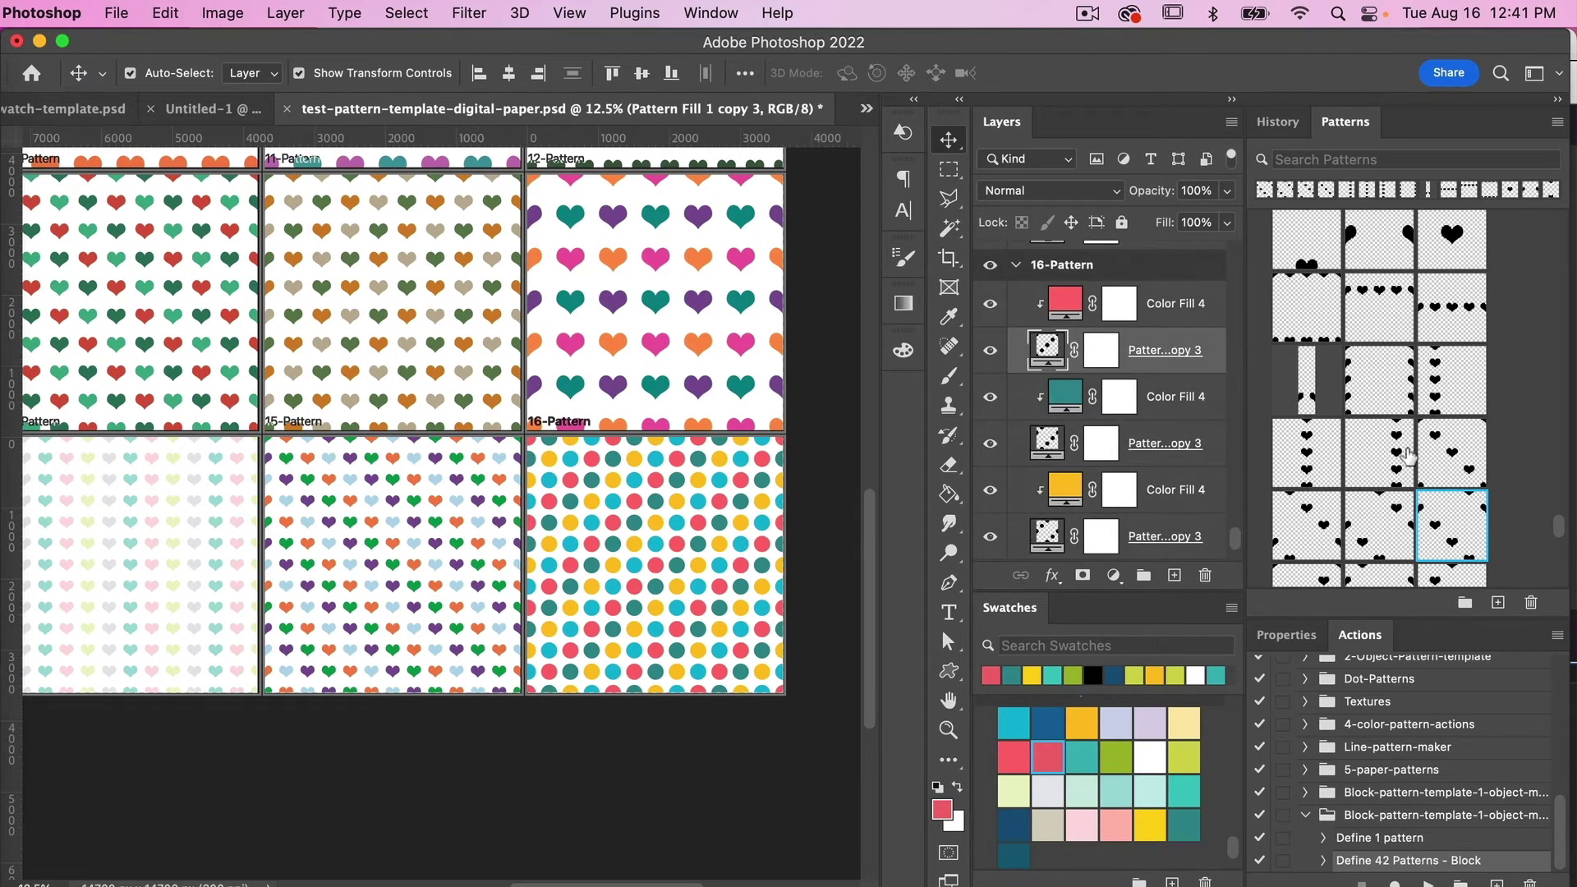
scroll(1380, 411, down, 3)
click(1305, 374)
click(1179, 445)
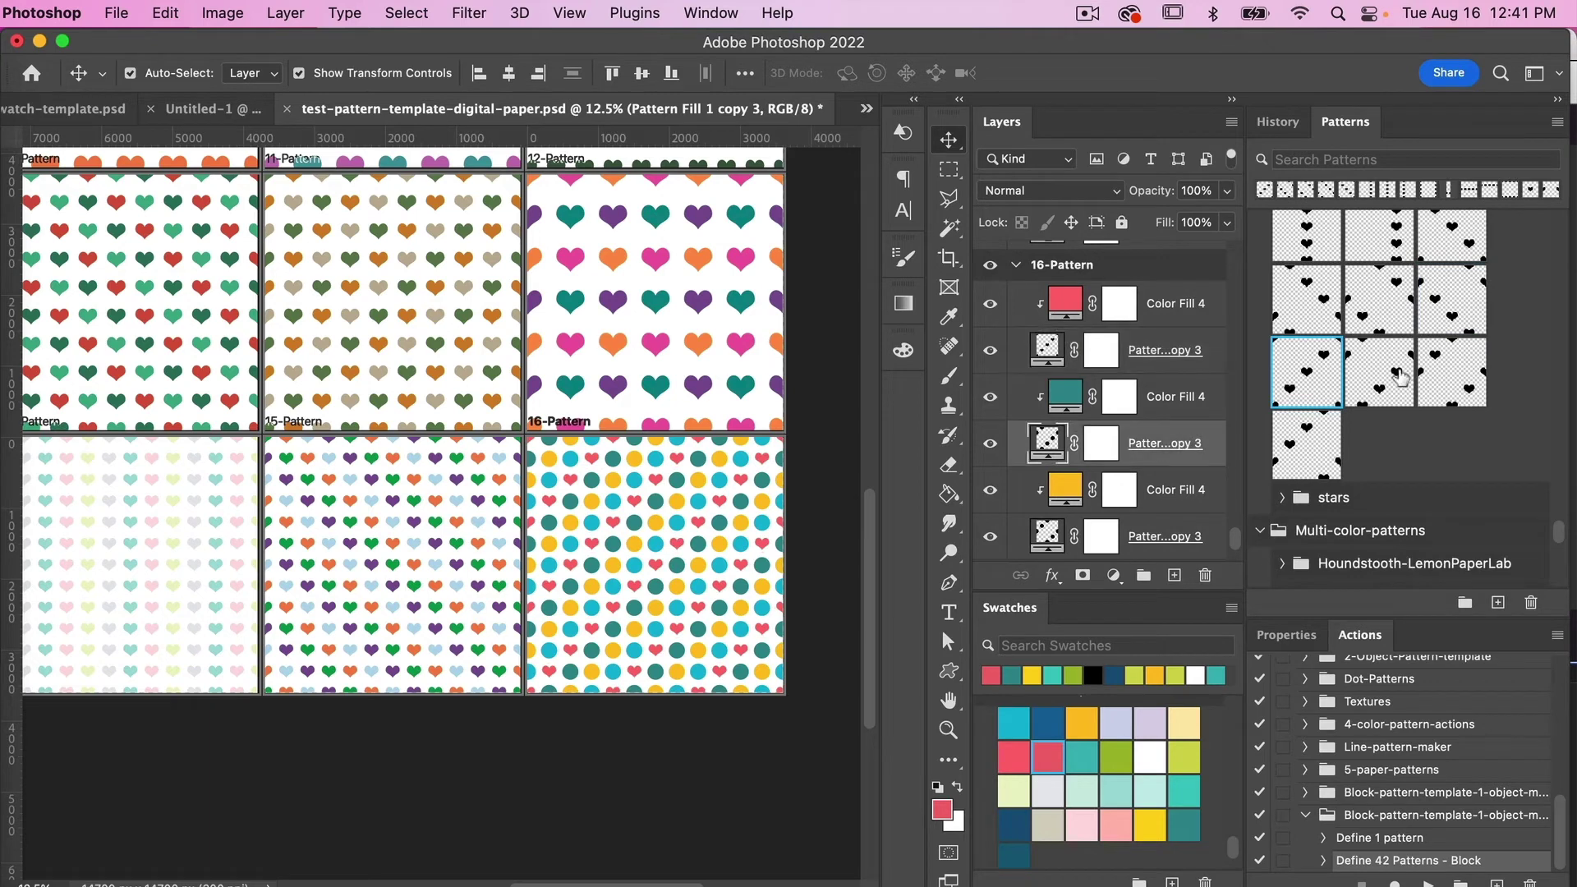
click(1381, 372)
- Replace 16-Pattern's yellow and bright blue dot fills with the seventh and eighth diagonal small-heart patterns
scroll(1191, 419, down, 1)
click(1184, 439)
click(1470, 374)
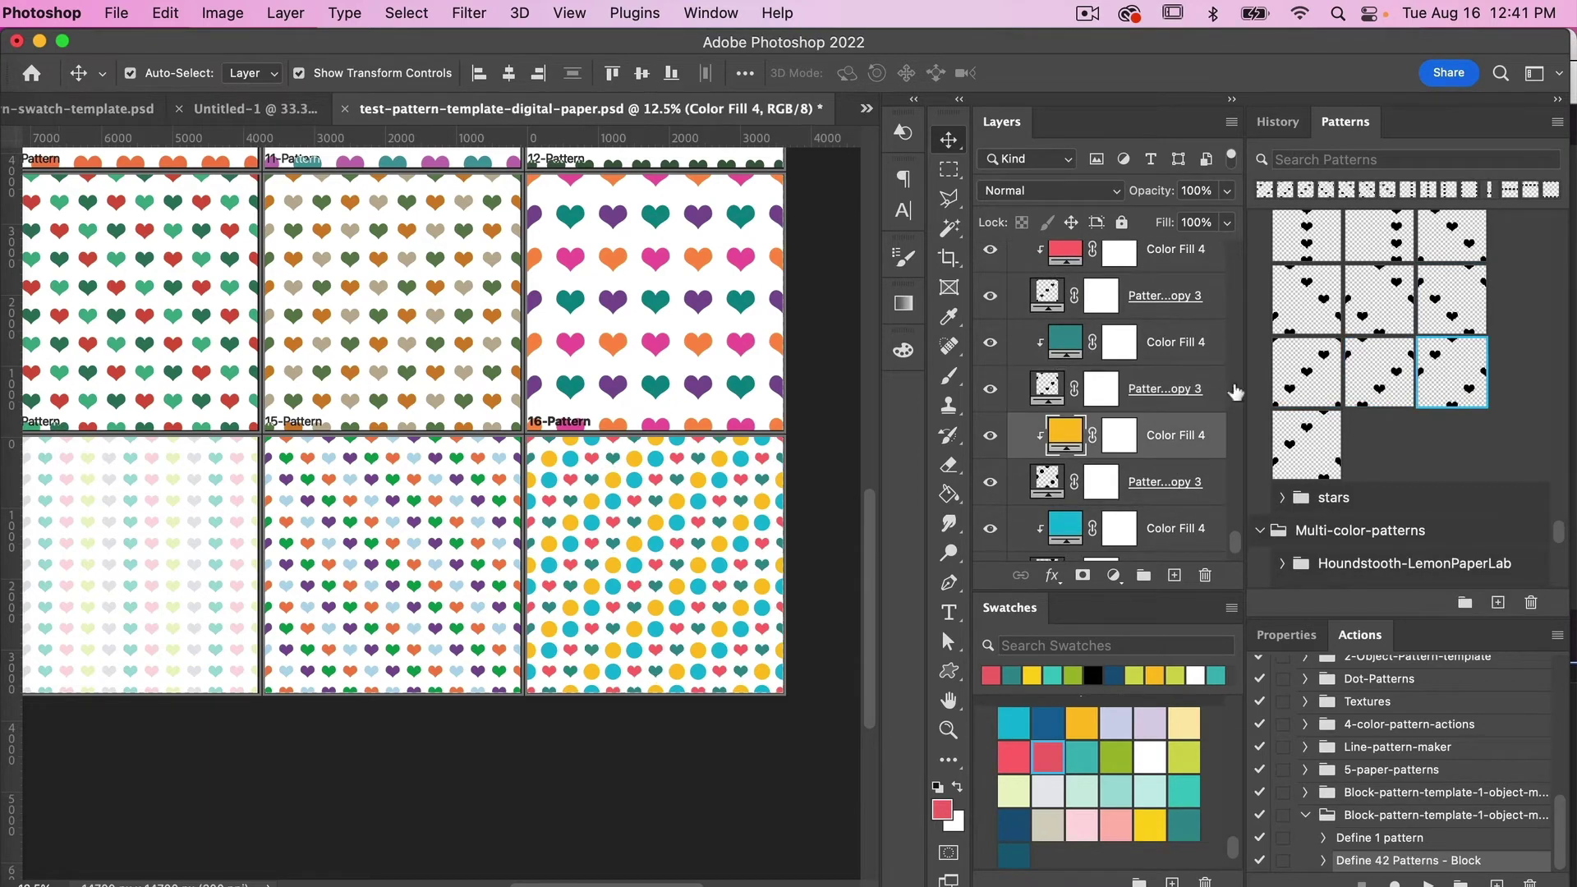
scroll(1169, 493, down, 2)
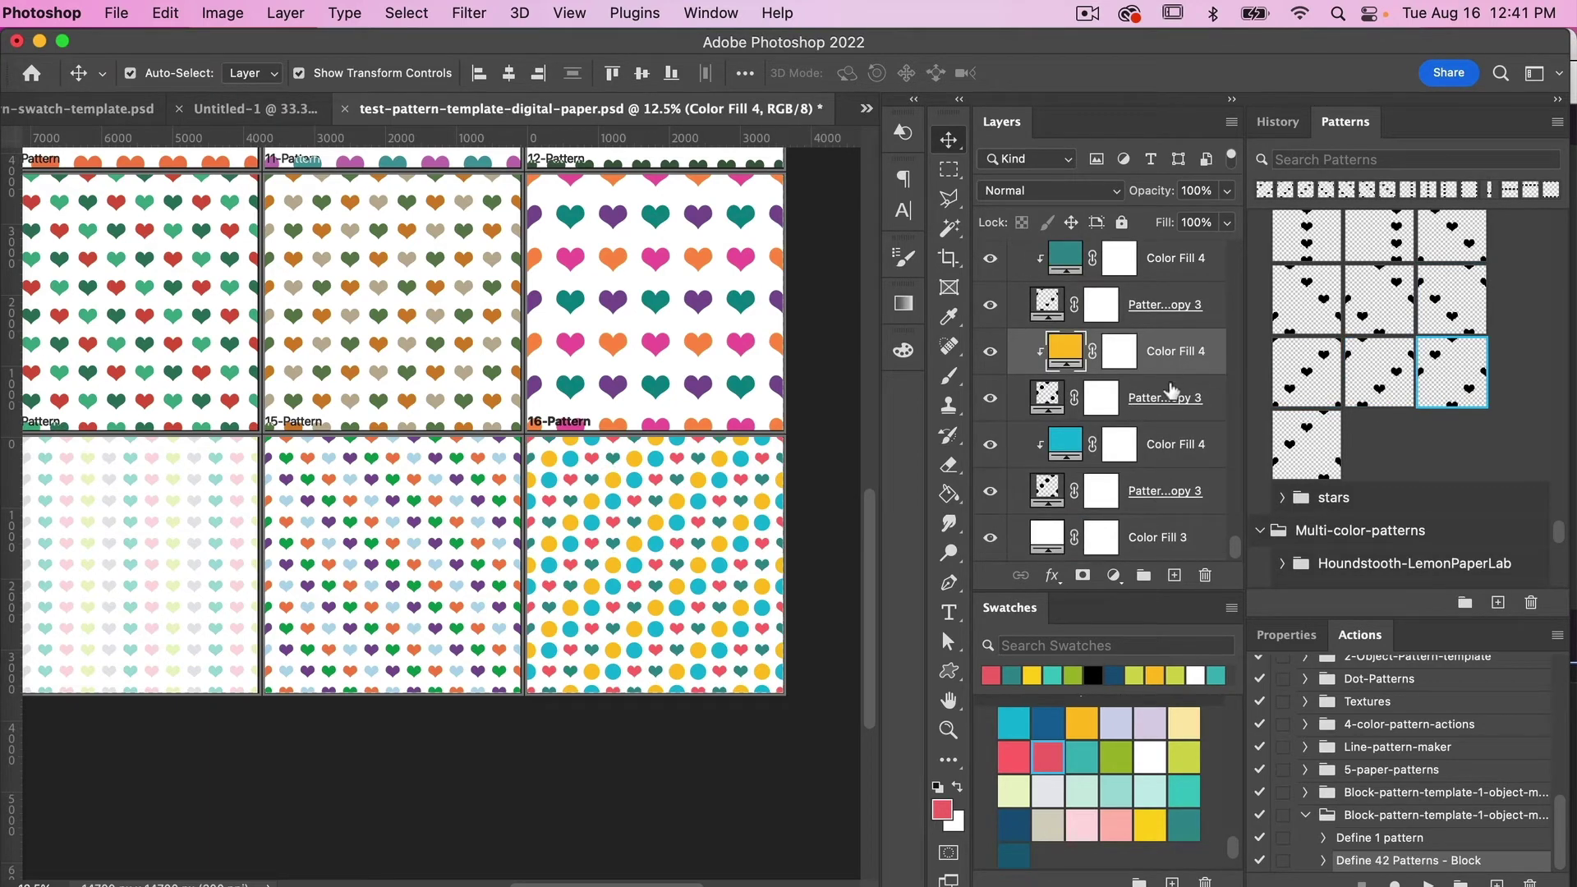
click(1162, 402)
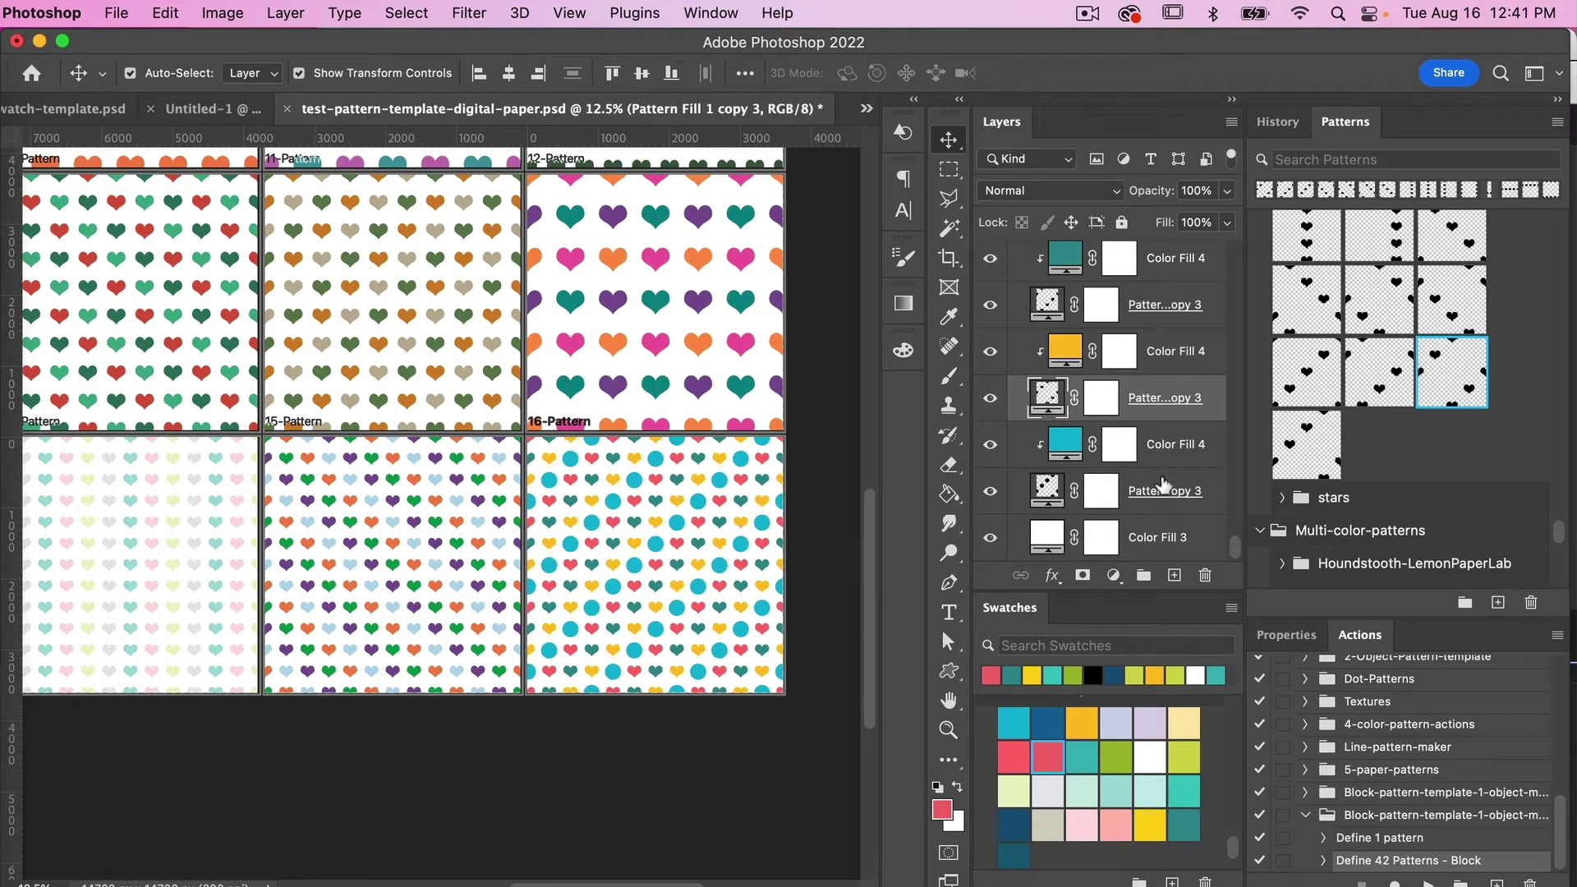
click(1163, 485)
click(1303, 444)
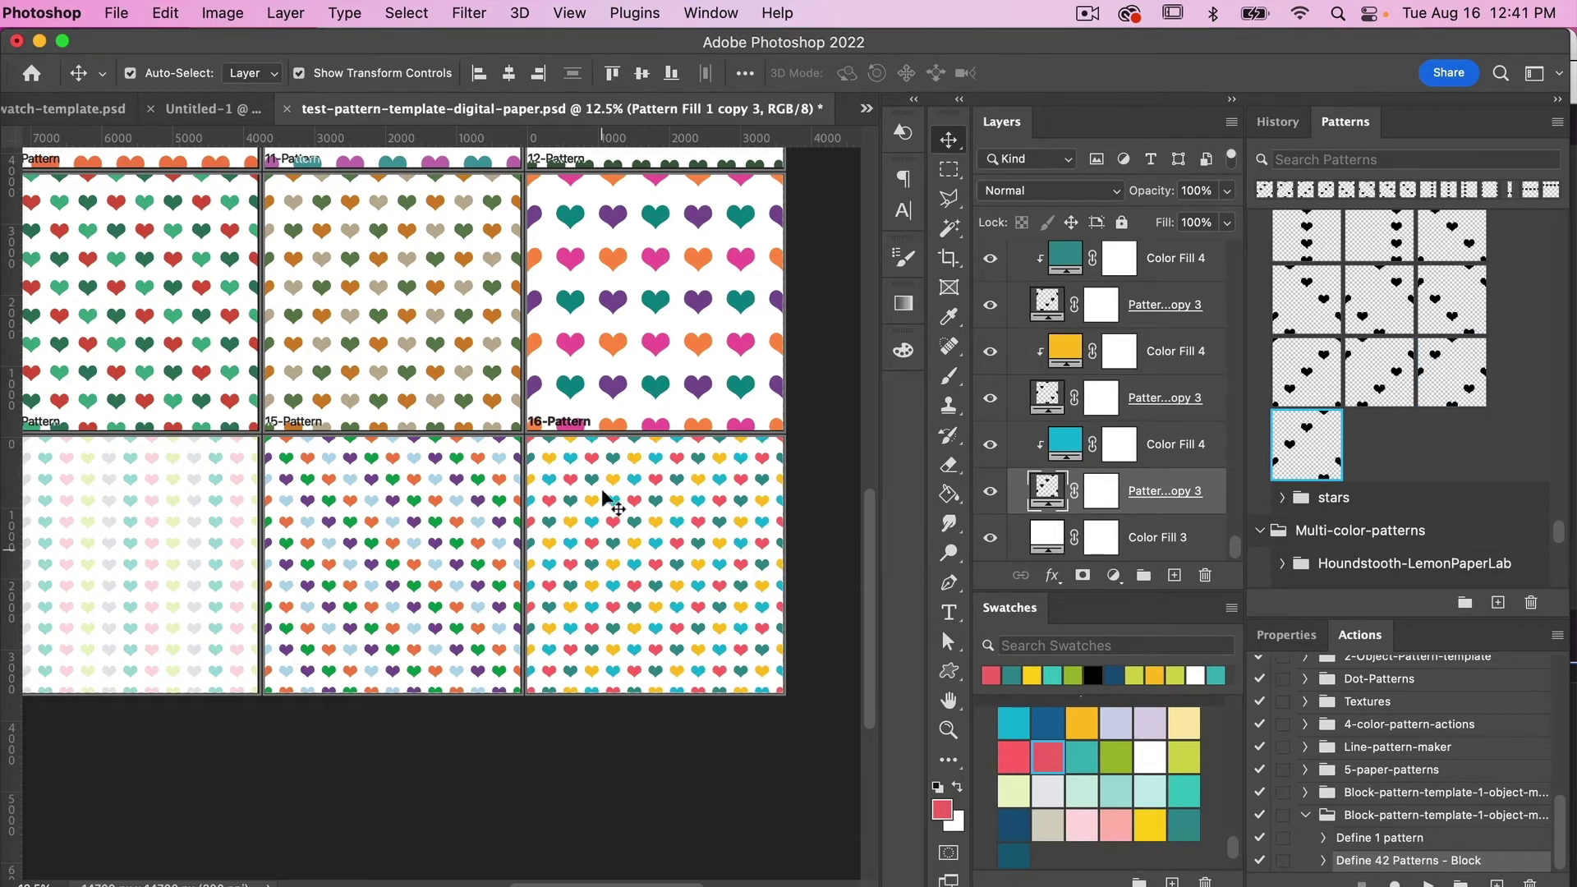
- Review the sixteen heart artboards and define 16-Pattern as a new pattern with the "Define 1 pattern" action
alt+scroll(608, 475, down, 3)
scroll(604, 470, up, 2)
scroll(603, 461, down, 1)
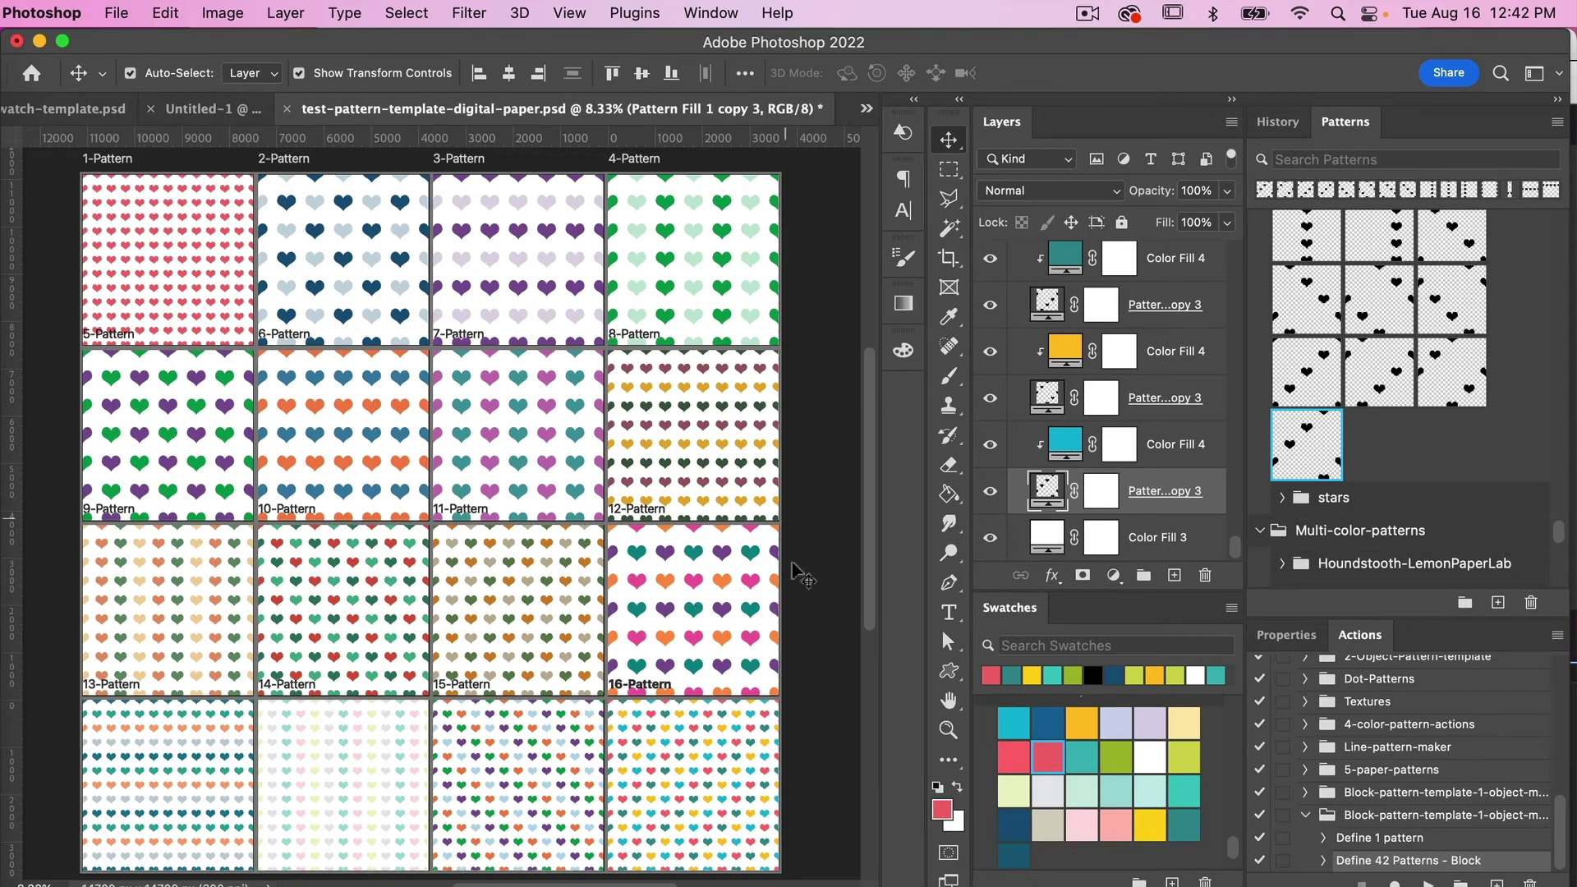
scroll(739, 781, down, 1)
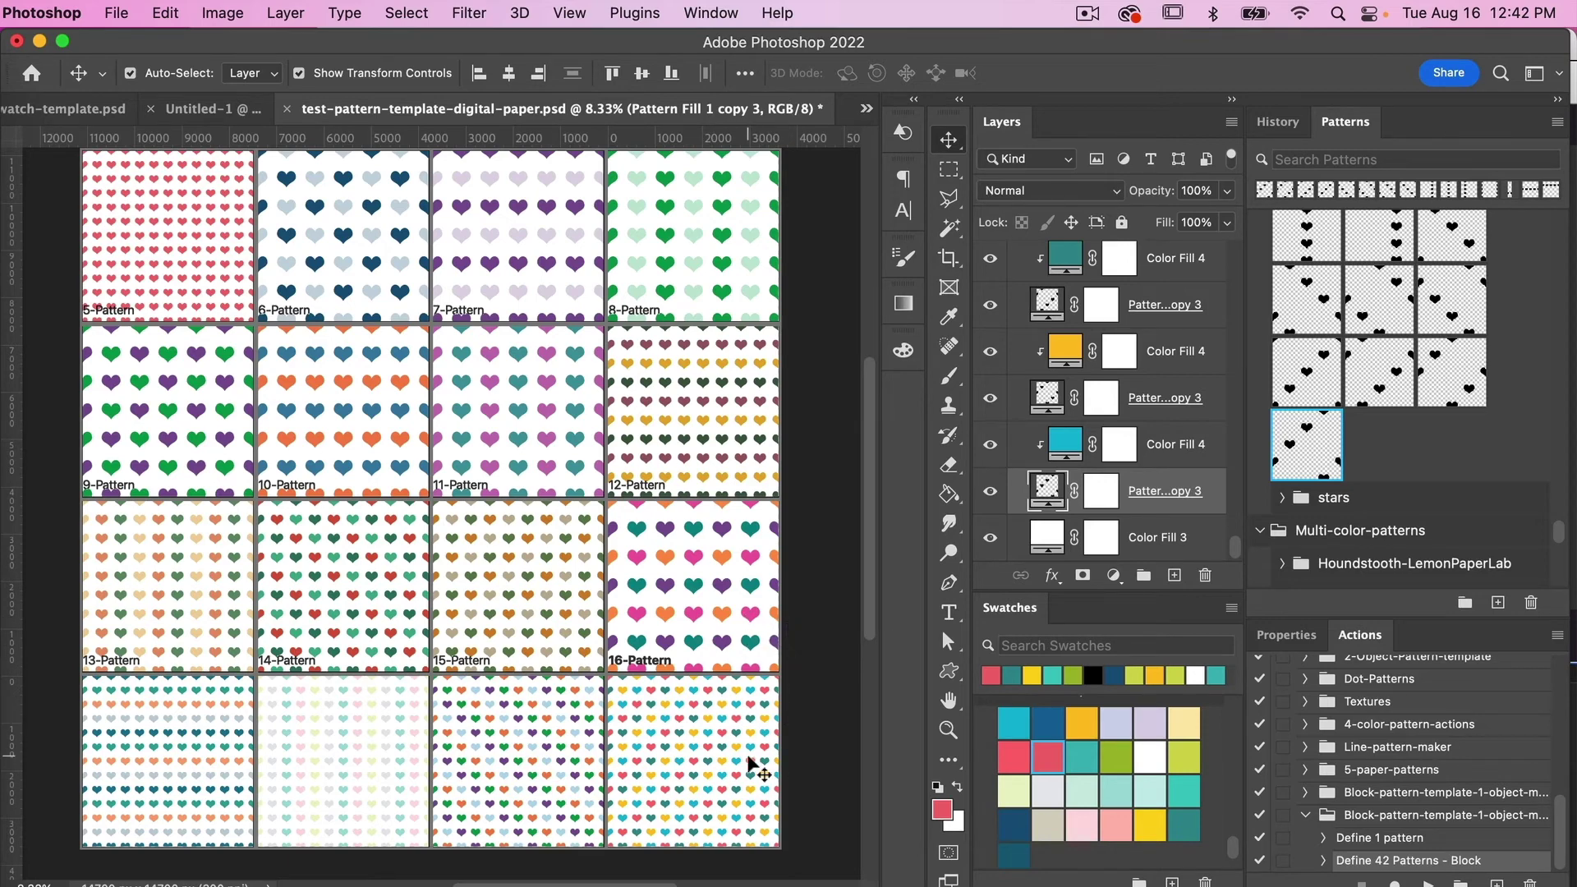
key(super+equal)
key(super+equal)
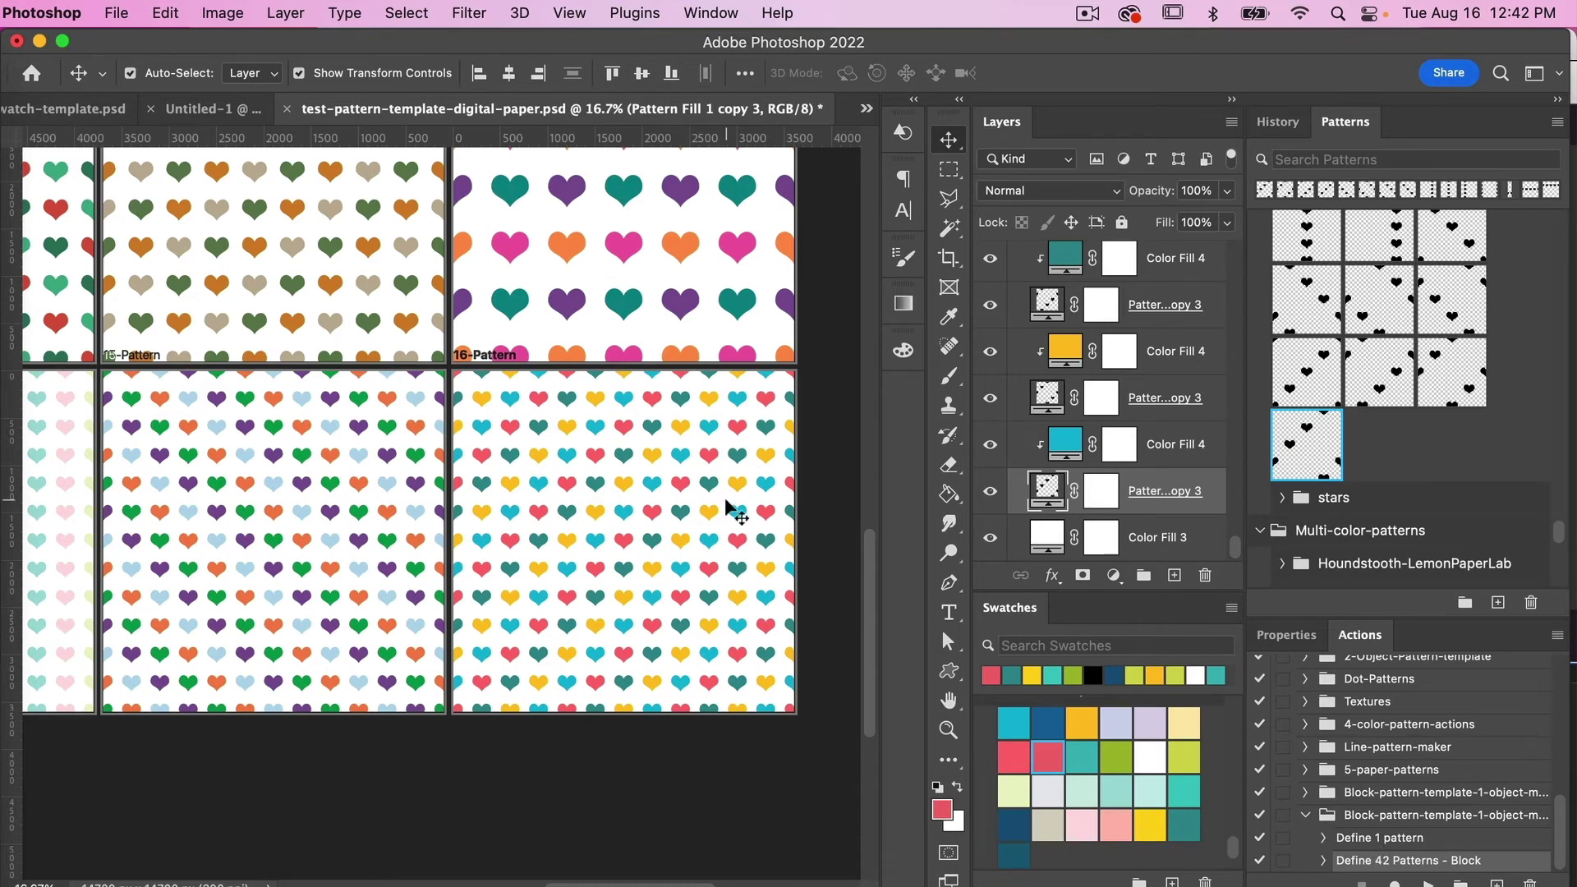
click(646, 504)
click(1068, 419)
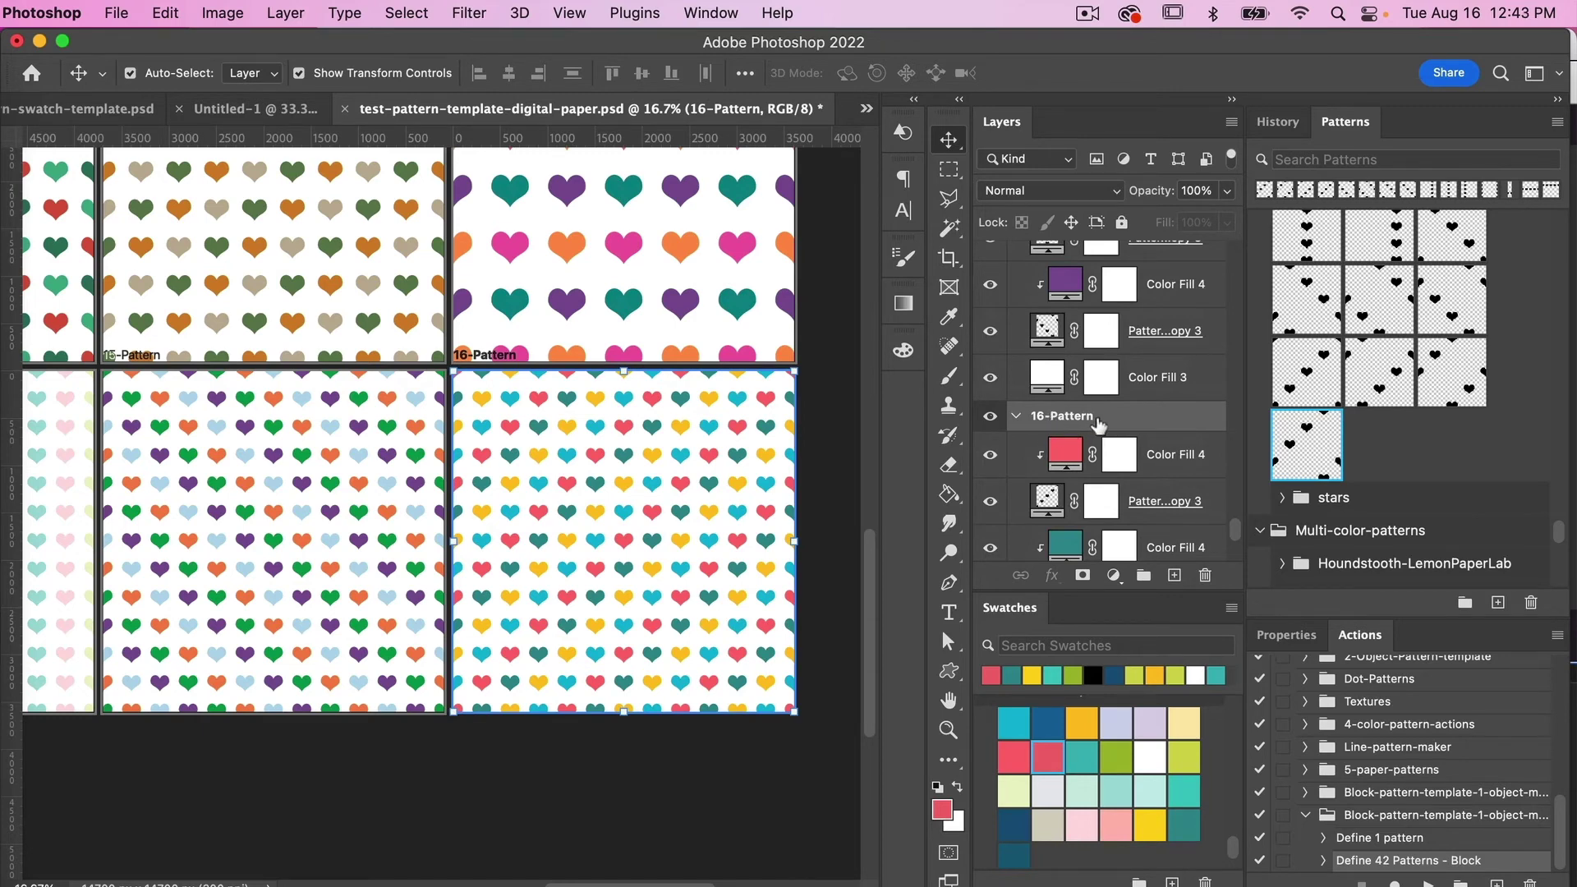
click(1348, 837)
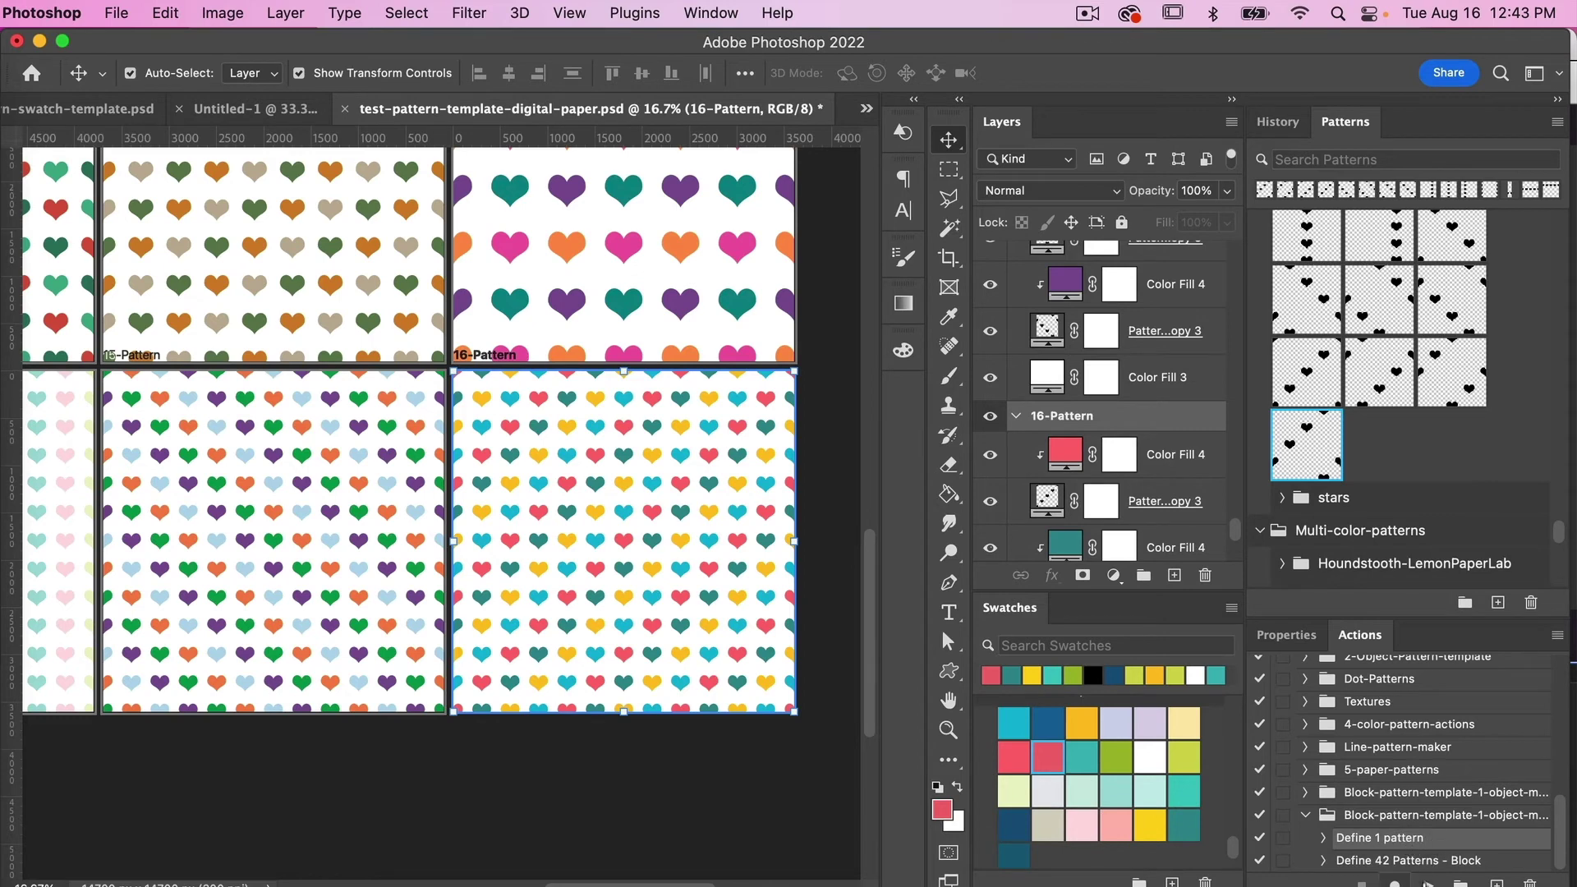
click(1430, 883)
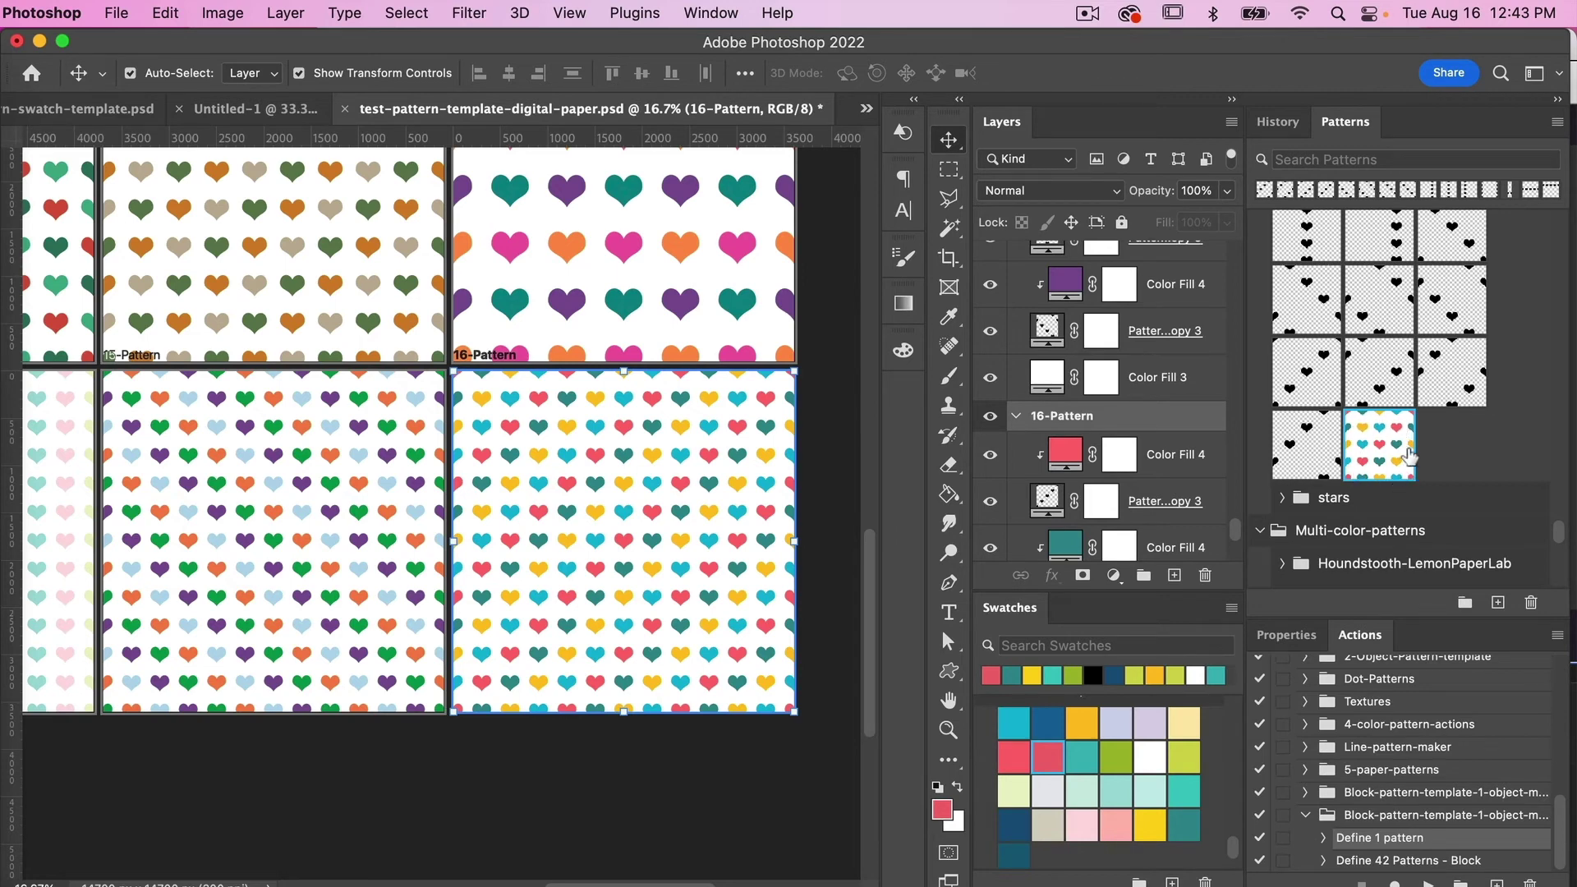
- Create a new 3600 x 3600 pixel RGB document at 300 pixels/inch with a transparent background
click(116, 14)
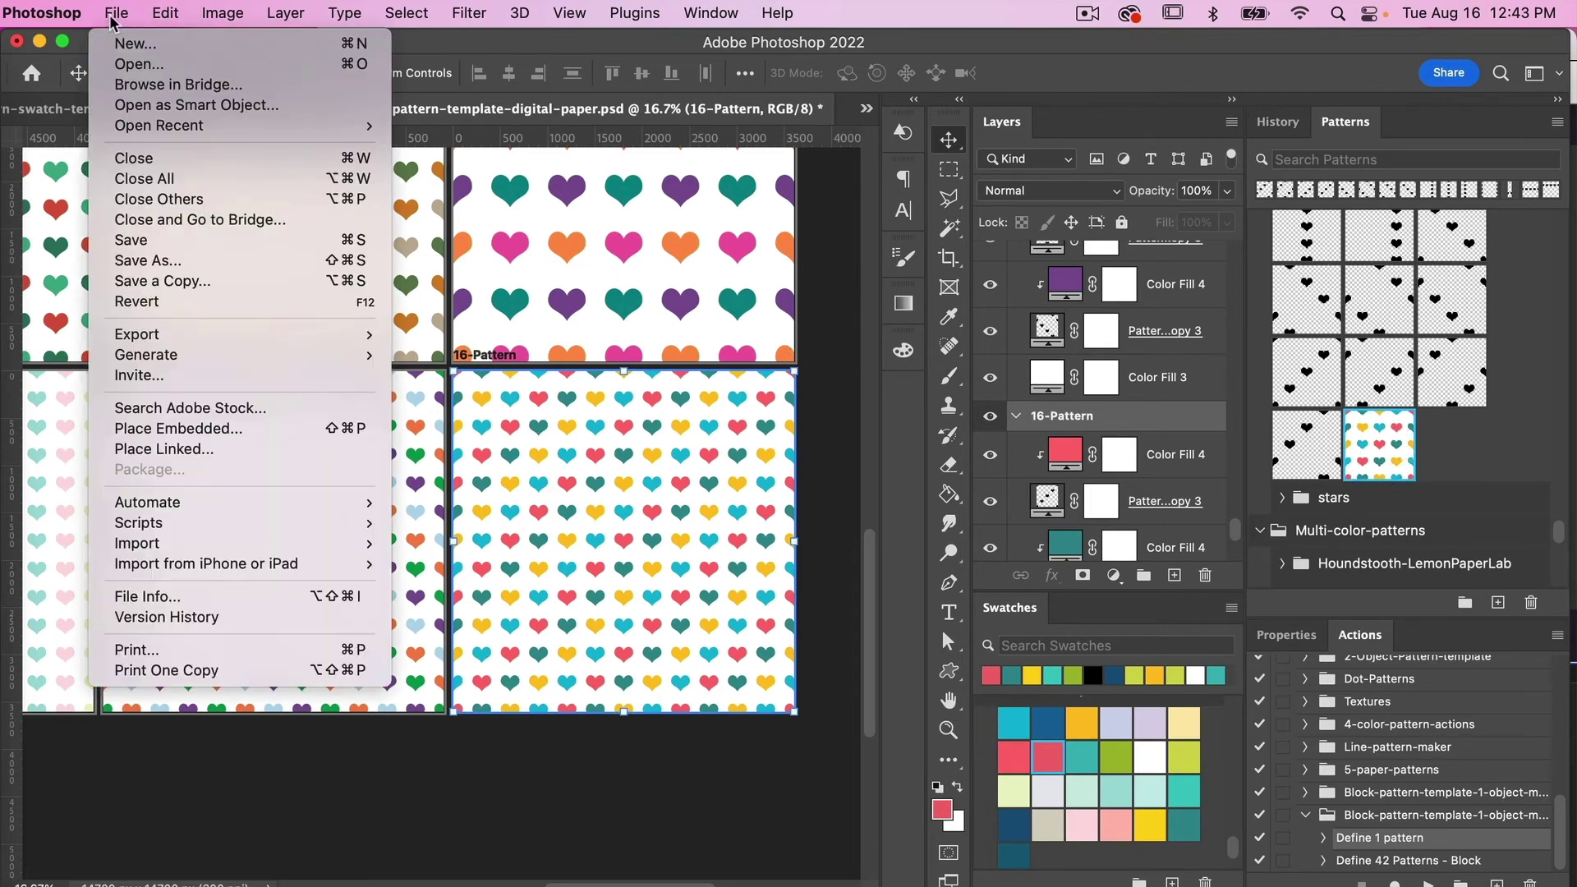
click(136, 44)
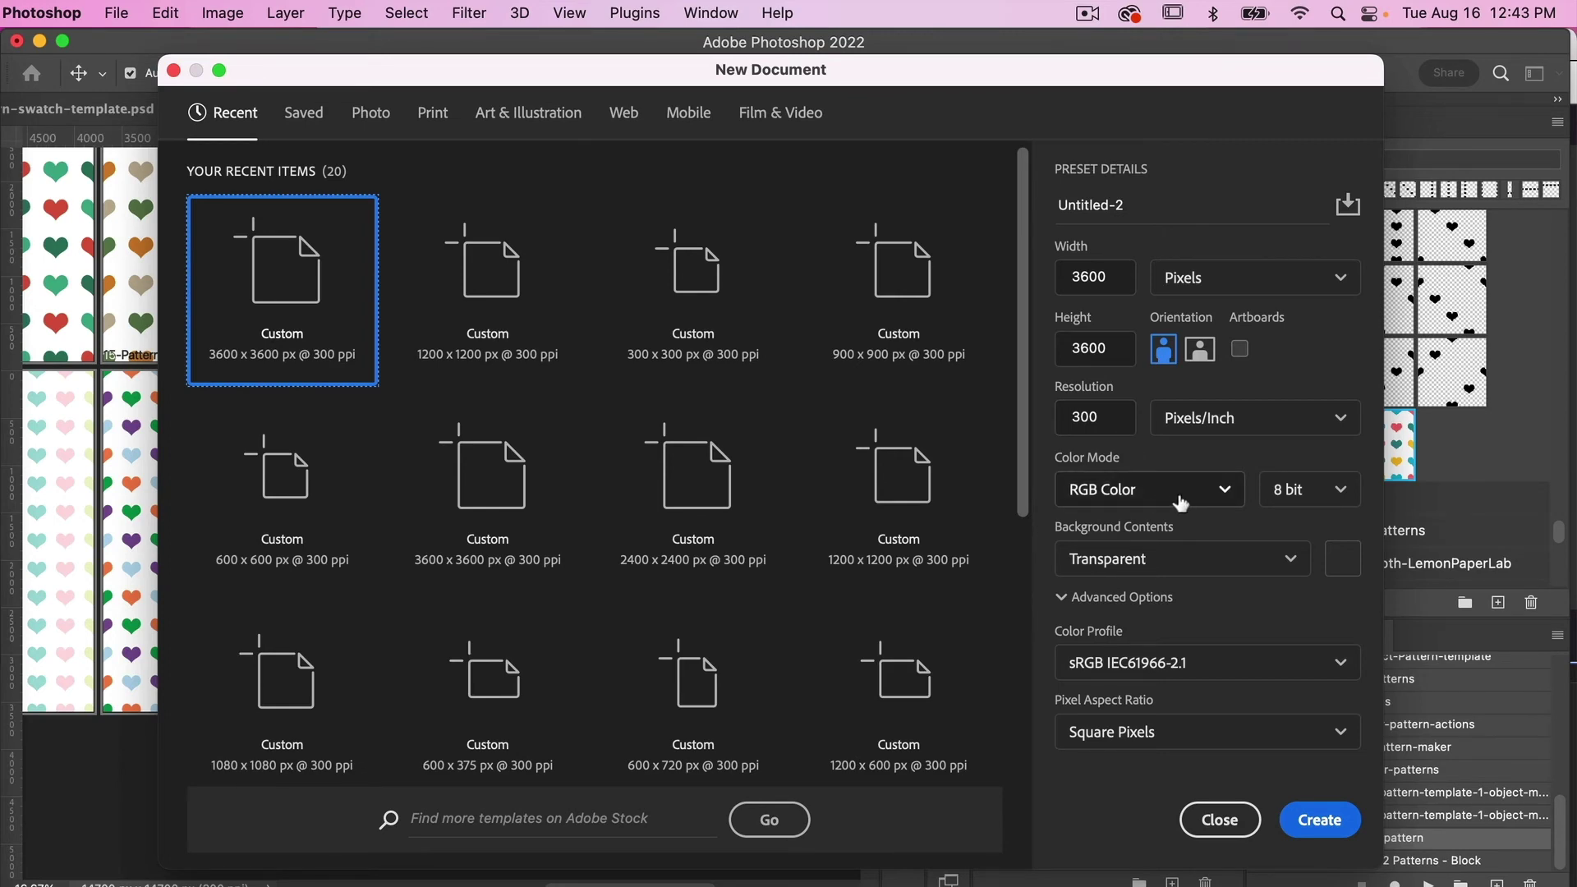
click(1320, 820)
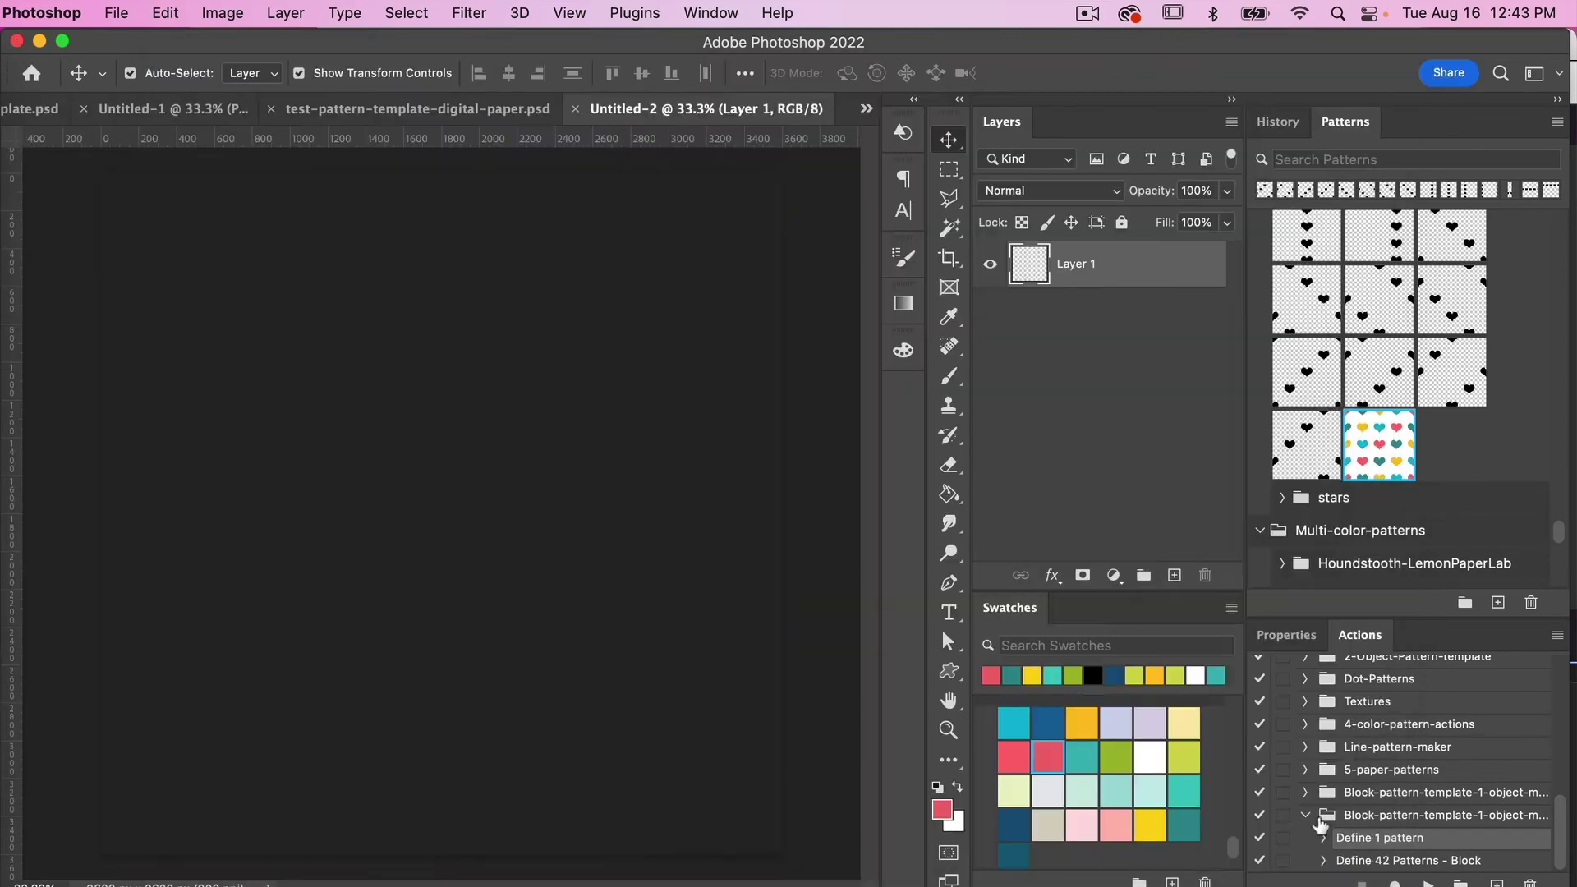
- Add a pattern fill layer to the new document and apply the newly defined multicoloured heart pattern
click(1114, 575)
click(1155, 651)
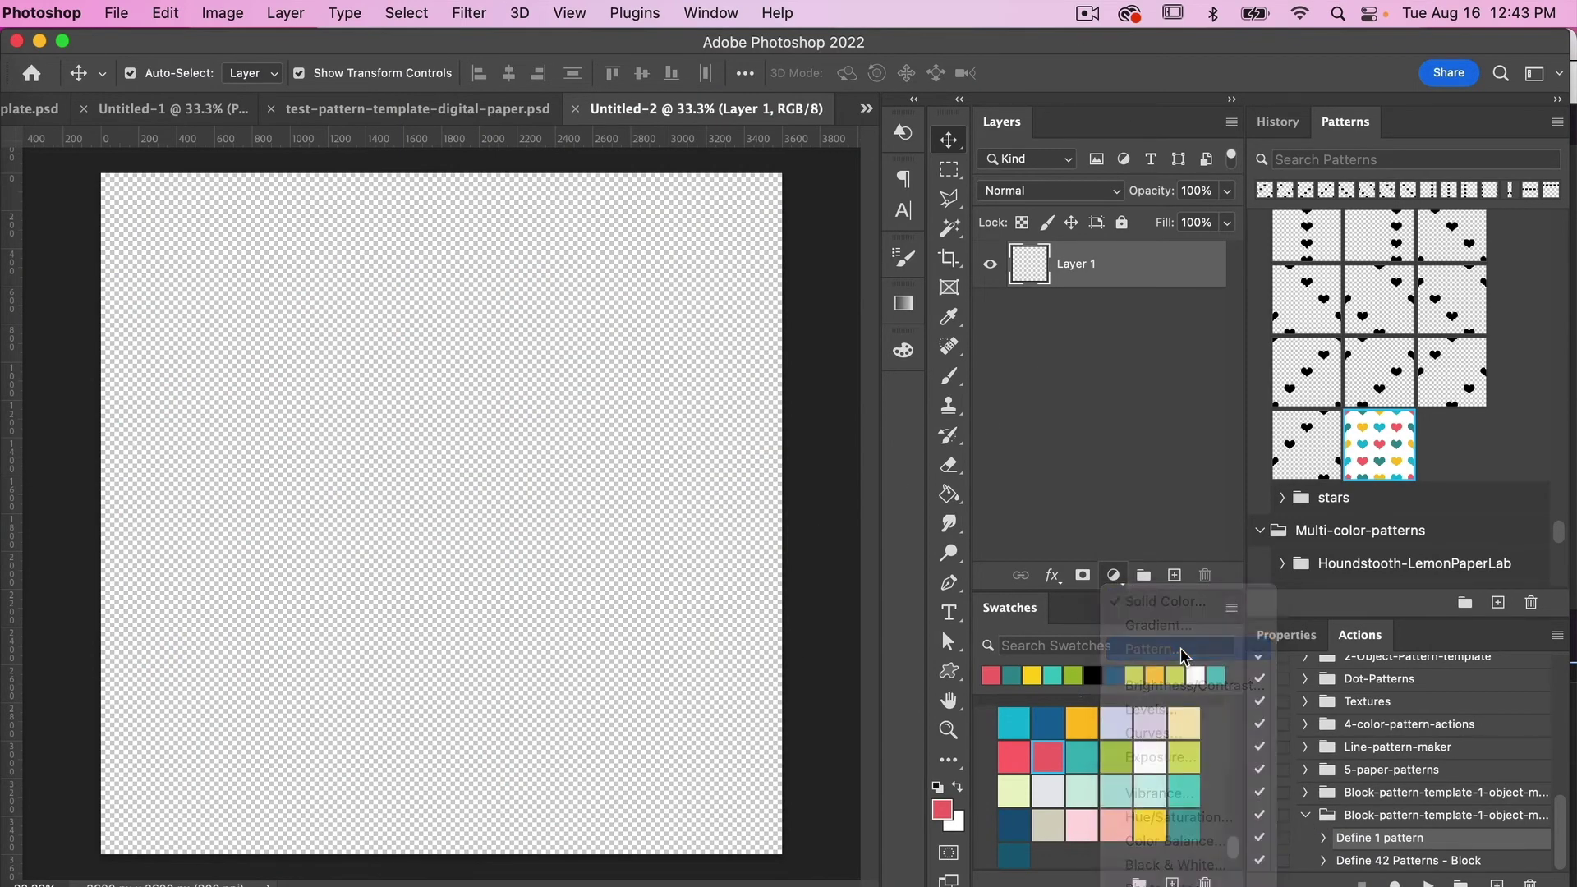
click(1209, 409)
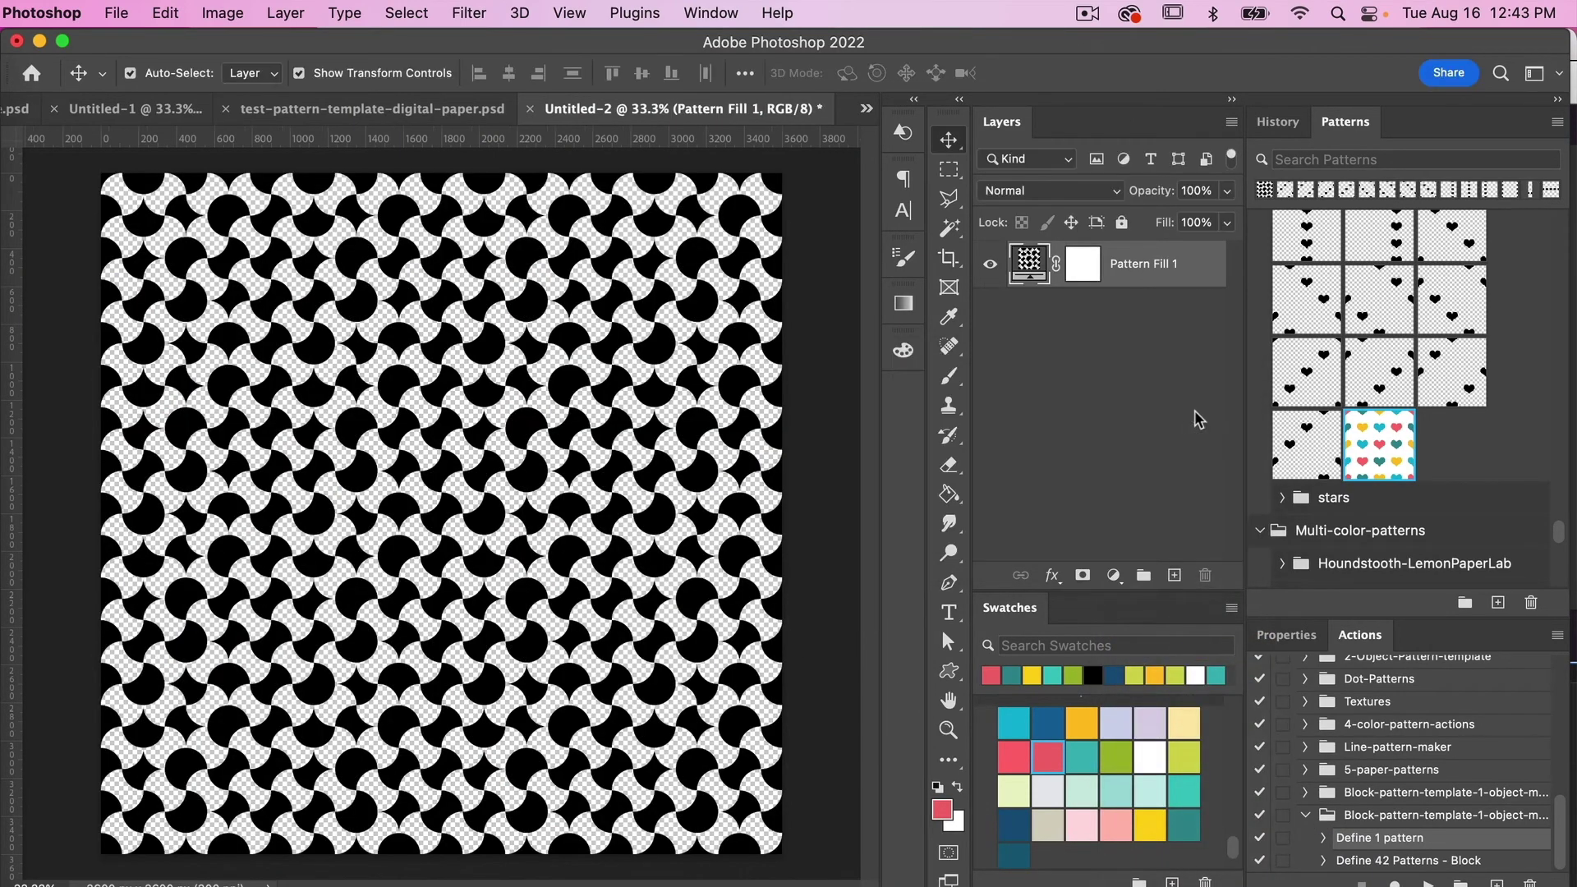
click(1379, 440)
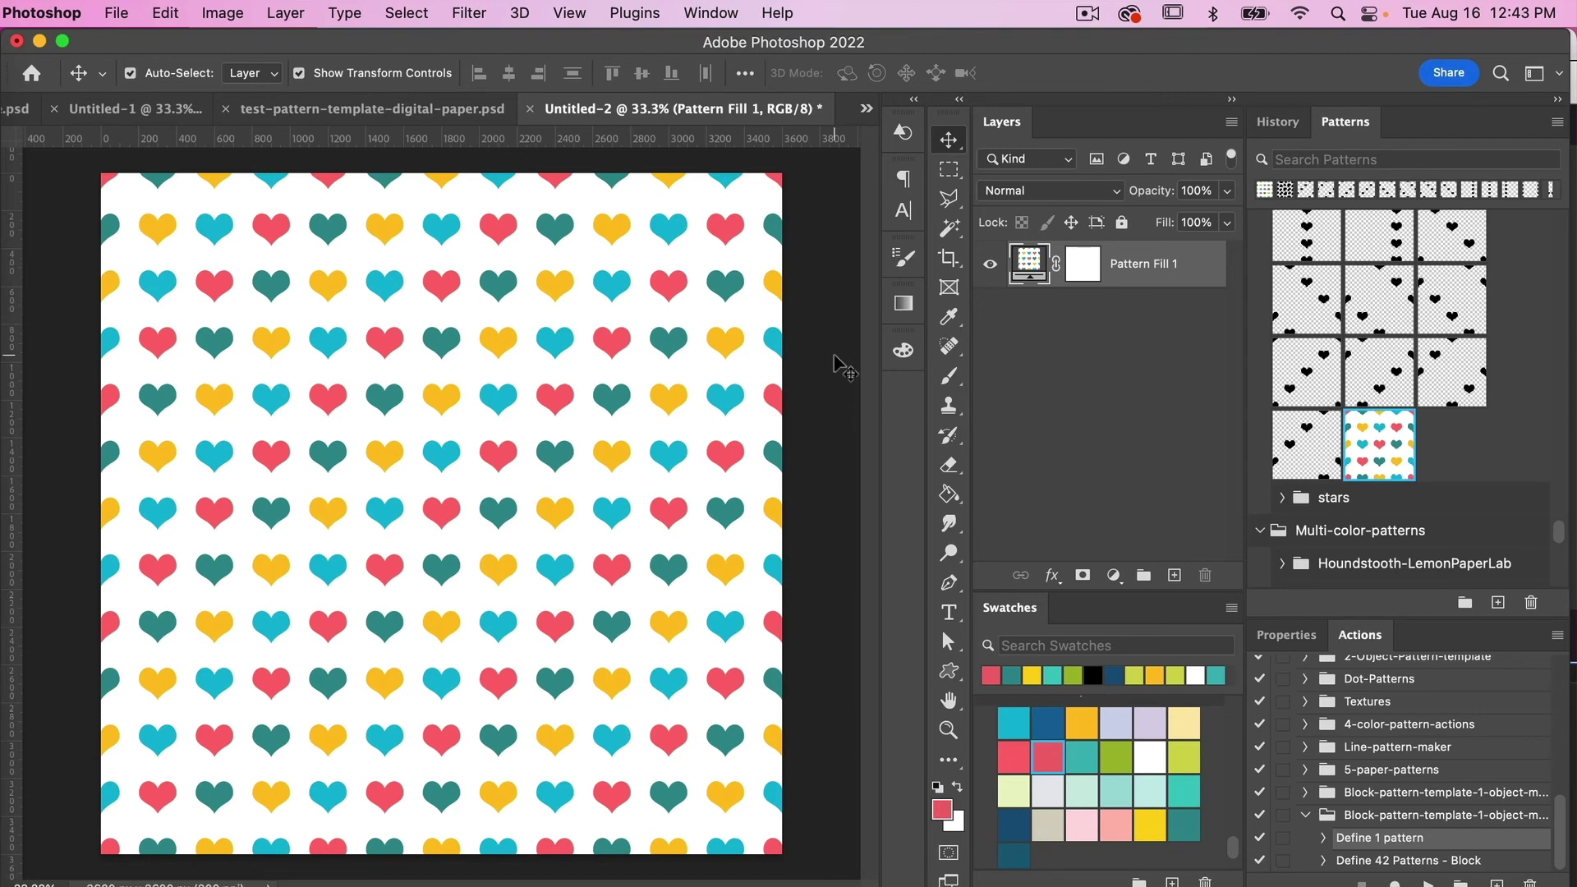
- Try the heart pattern fill at 75% scale and return it to 100%
double_click(1029, 264)
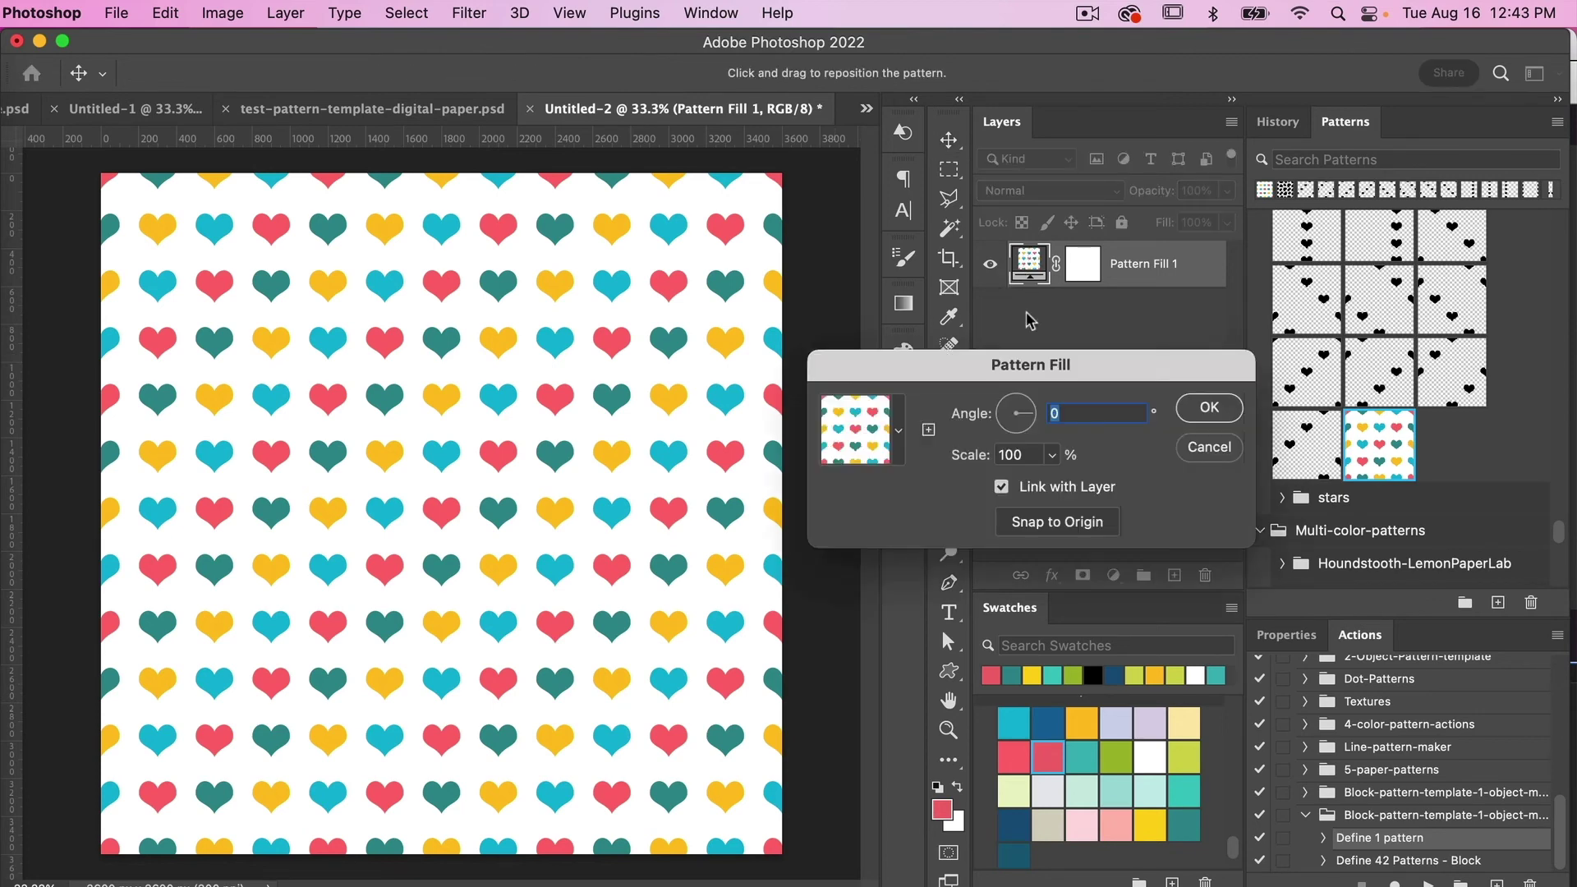
click(970, 460)
text(75)
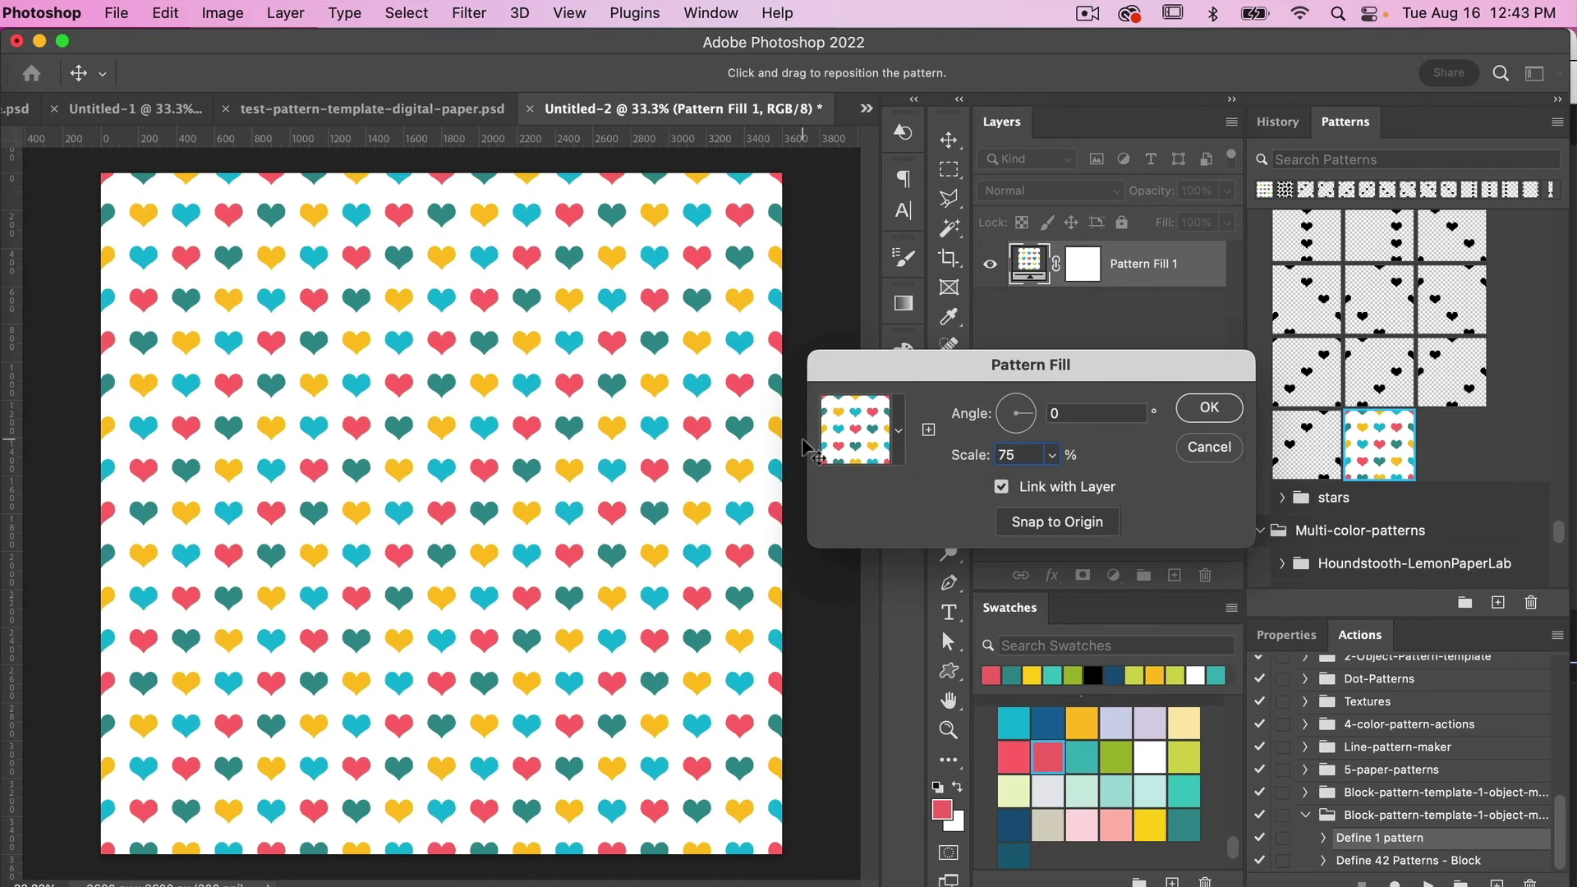
double_click(1016, 455)
text(100)
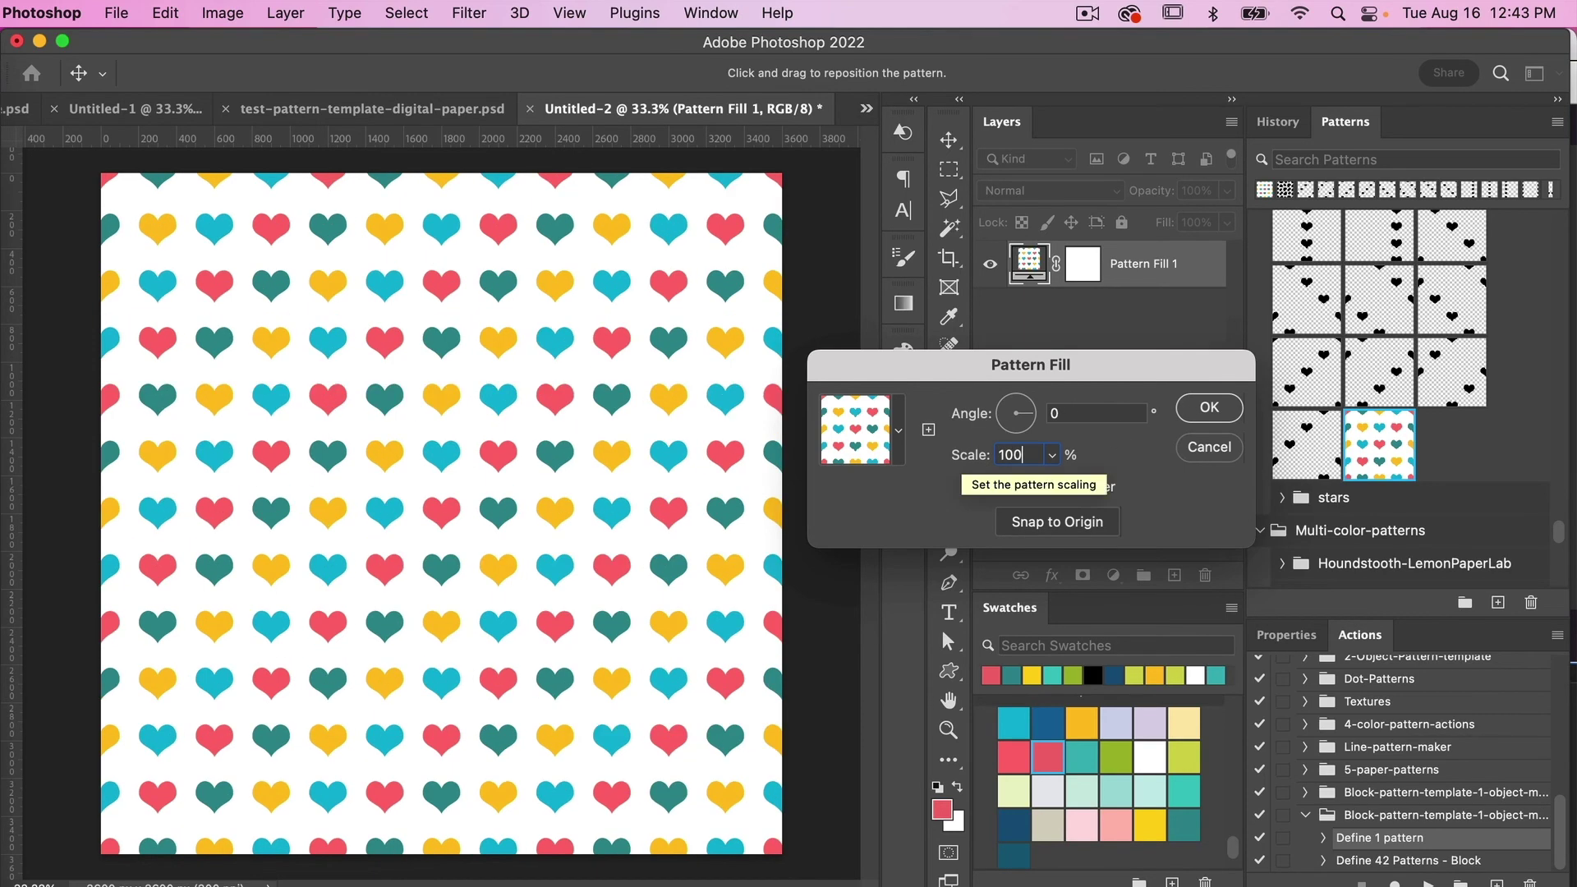
click(1209, 409)
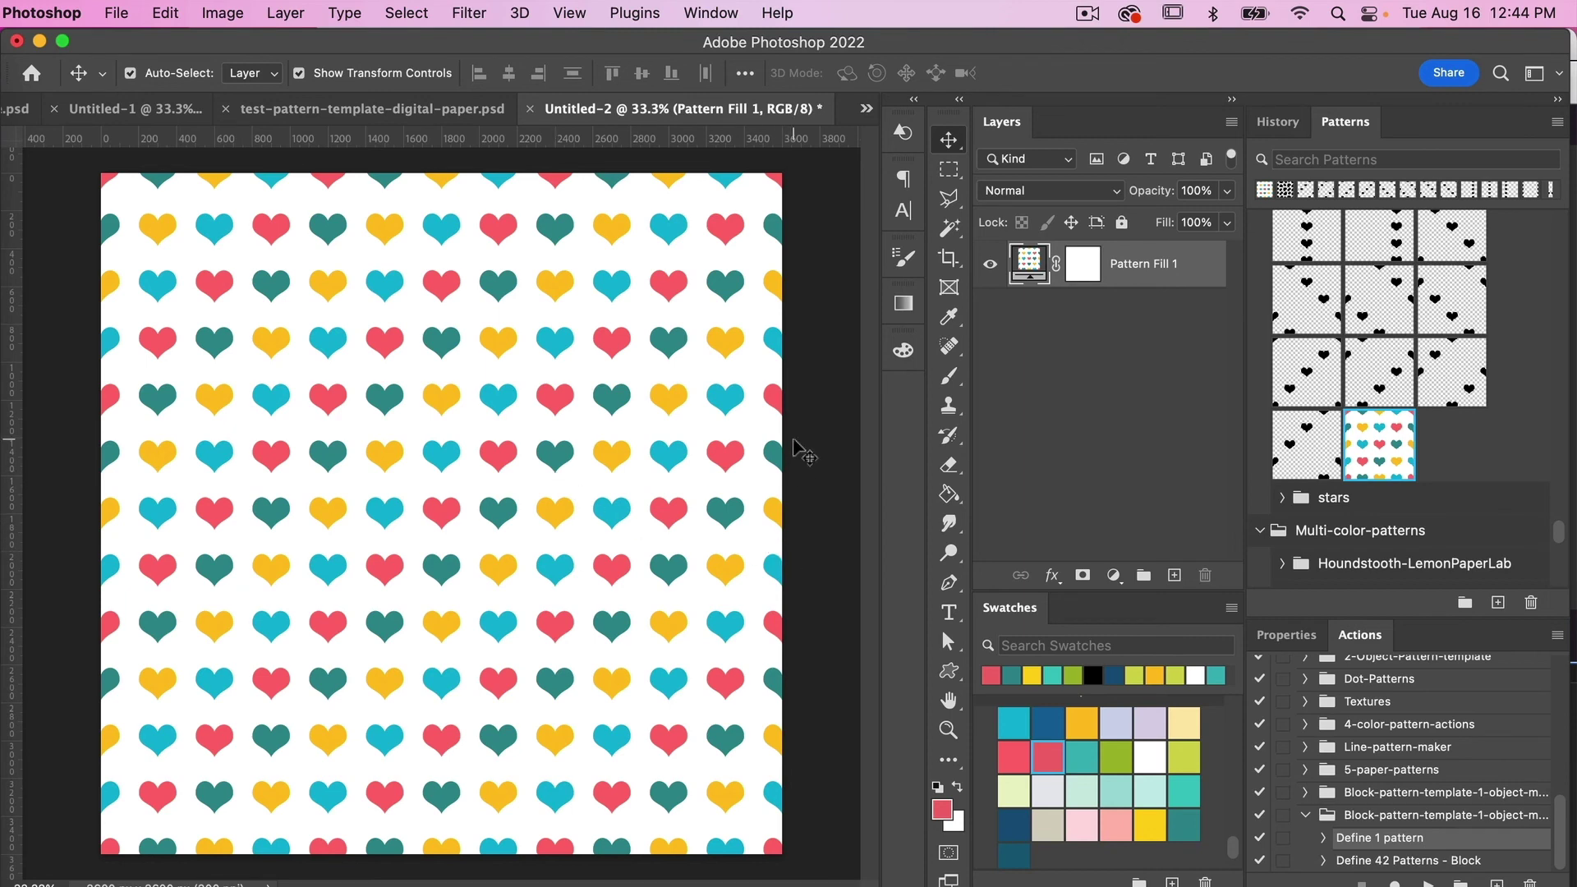
- Switch to the block-pattern-swatch-template.psd document
click(864, 110)
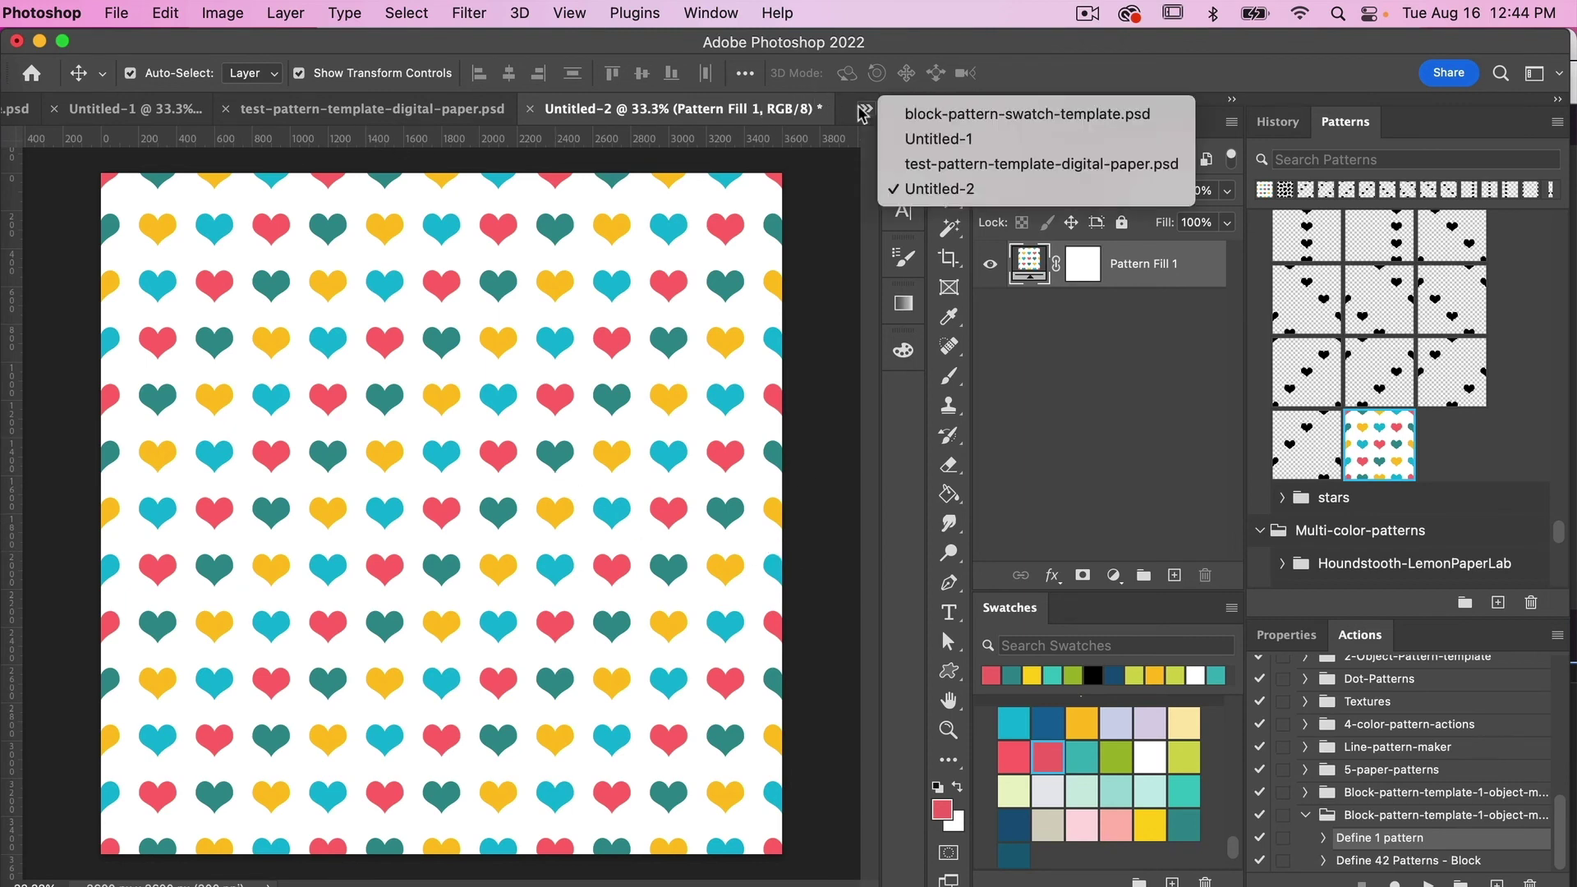
click(904, 115)
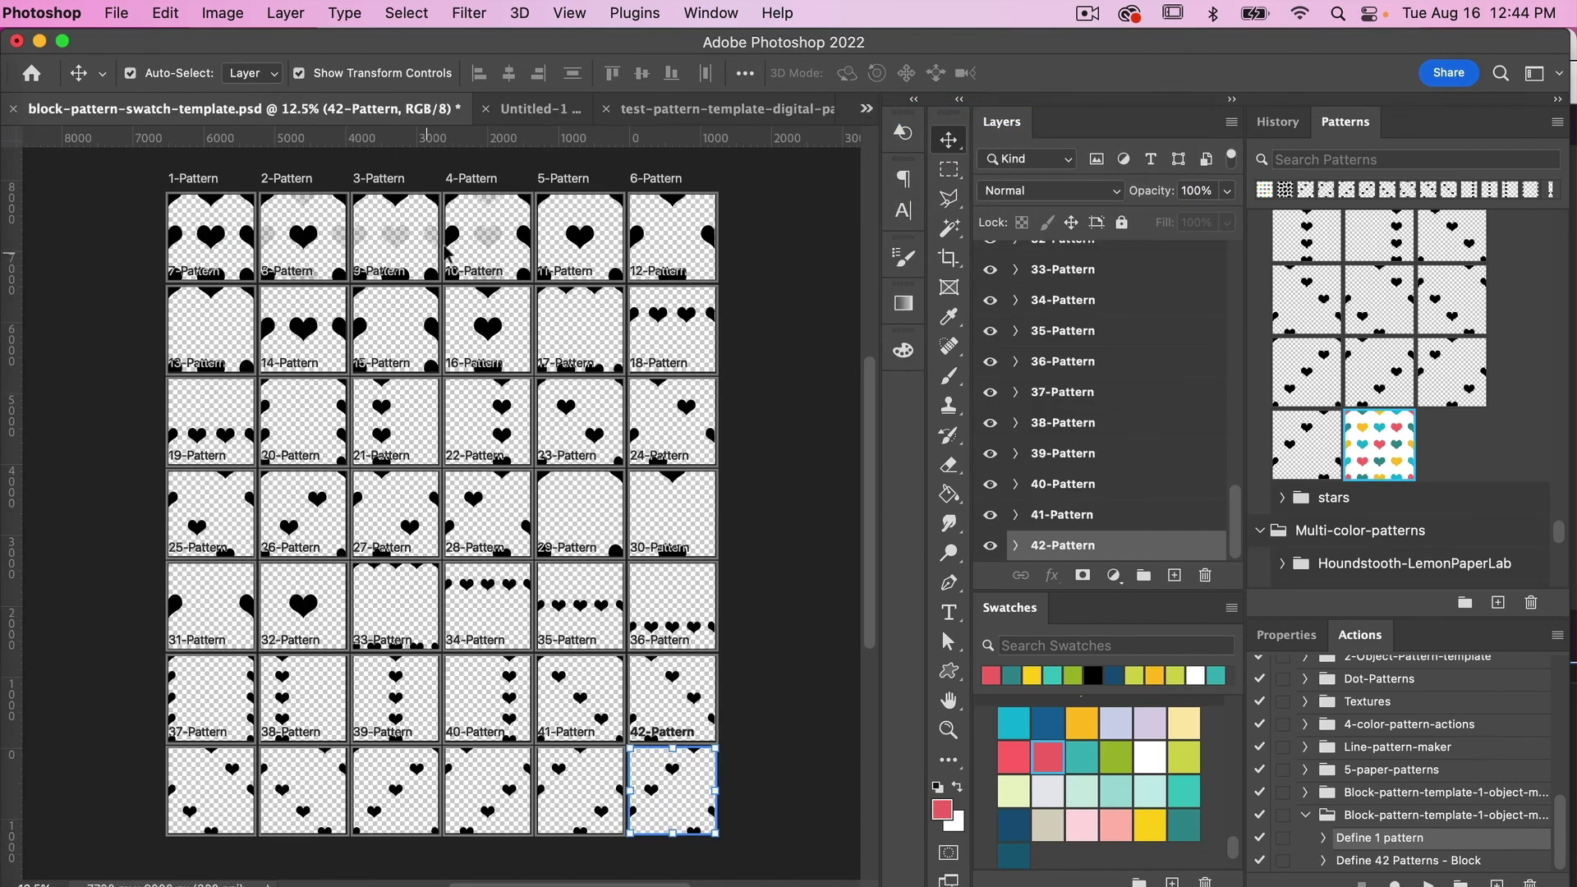